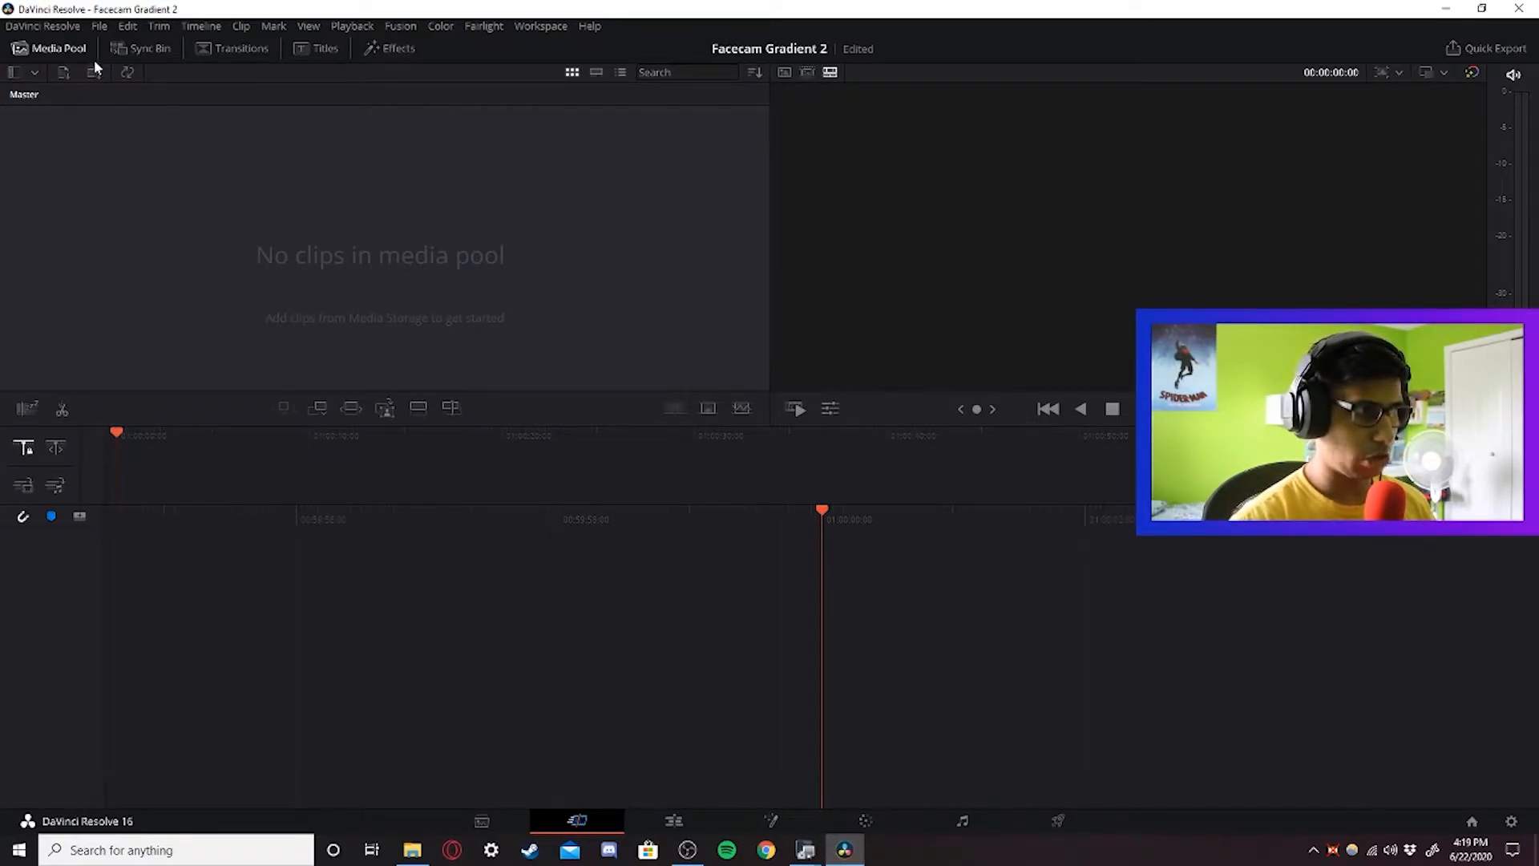
- Set the project's timeline and playback frame rate to 30 frames per second and save the settings
left_click(100, 26)
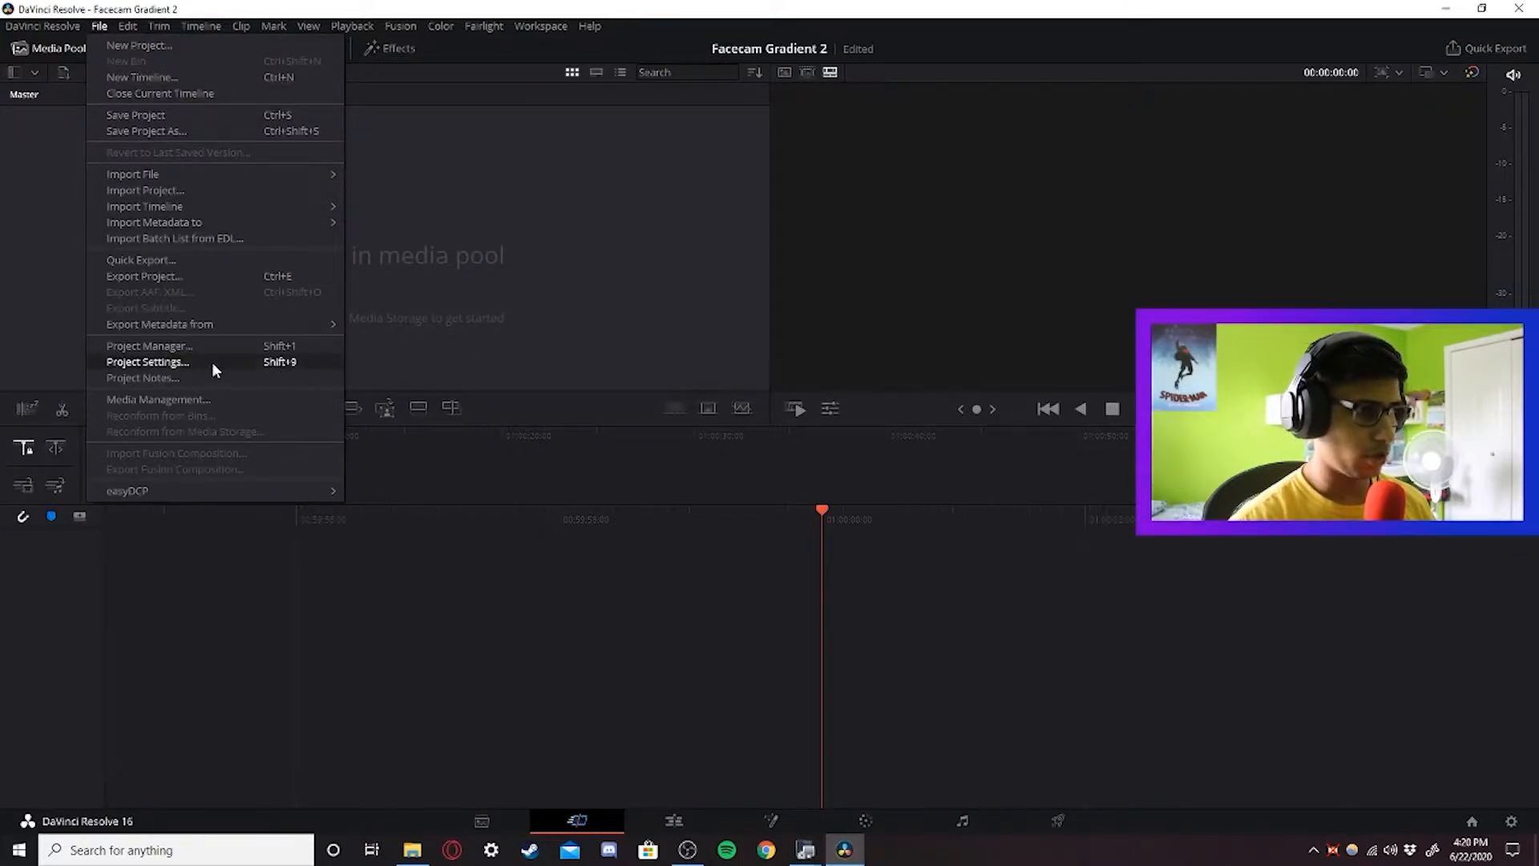
left_click(284, 360)
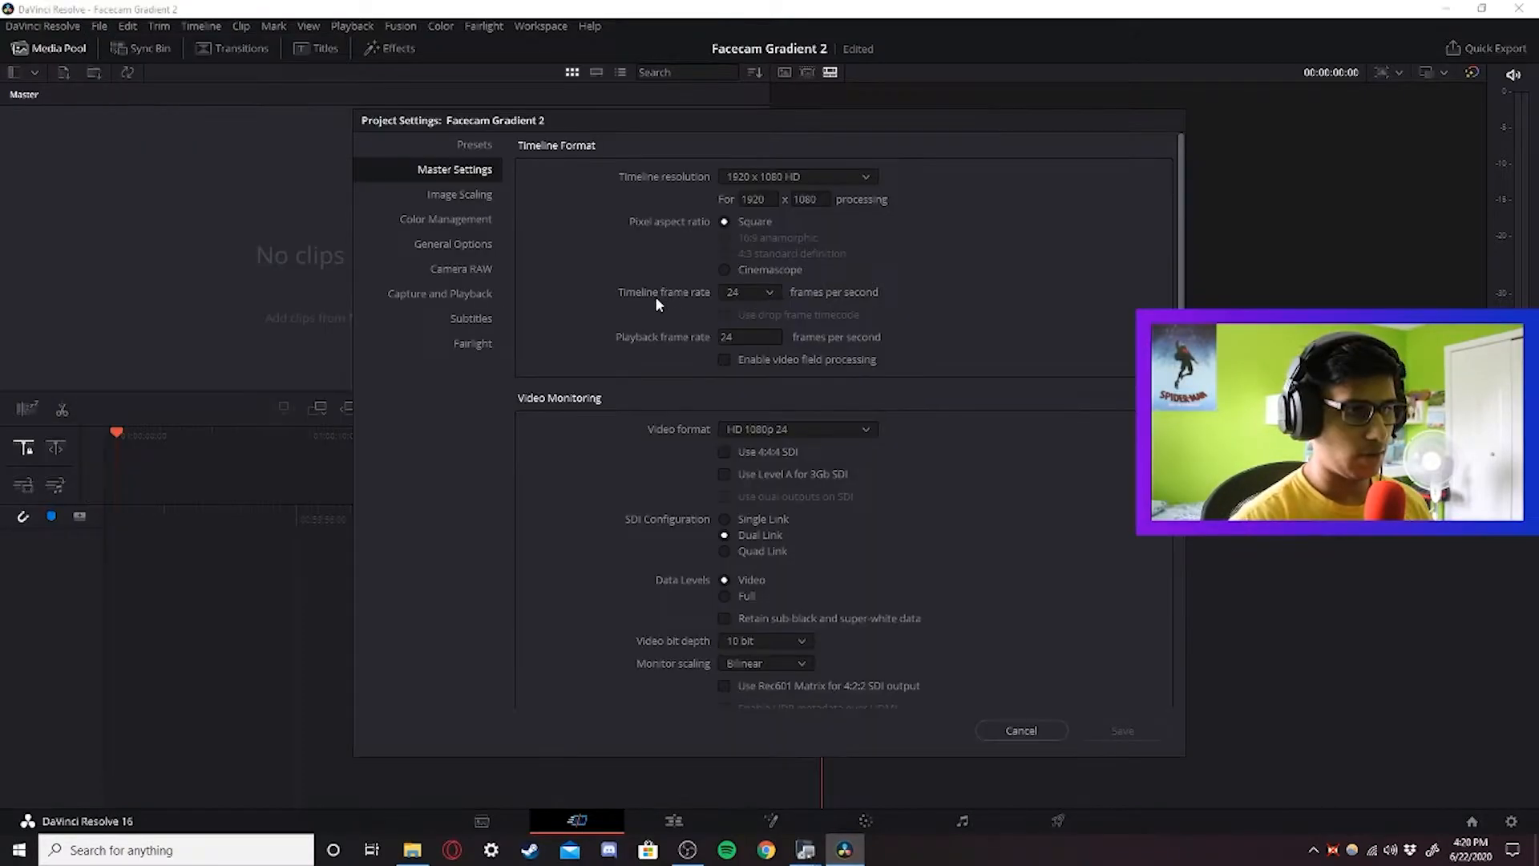
left_click(770, 293)
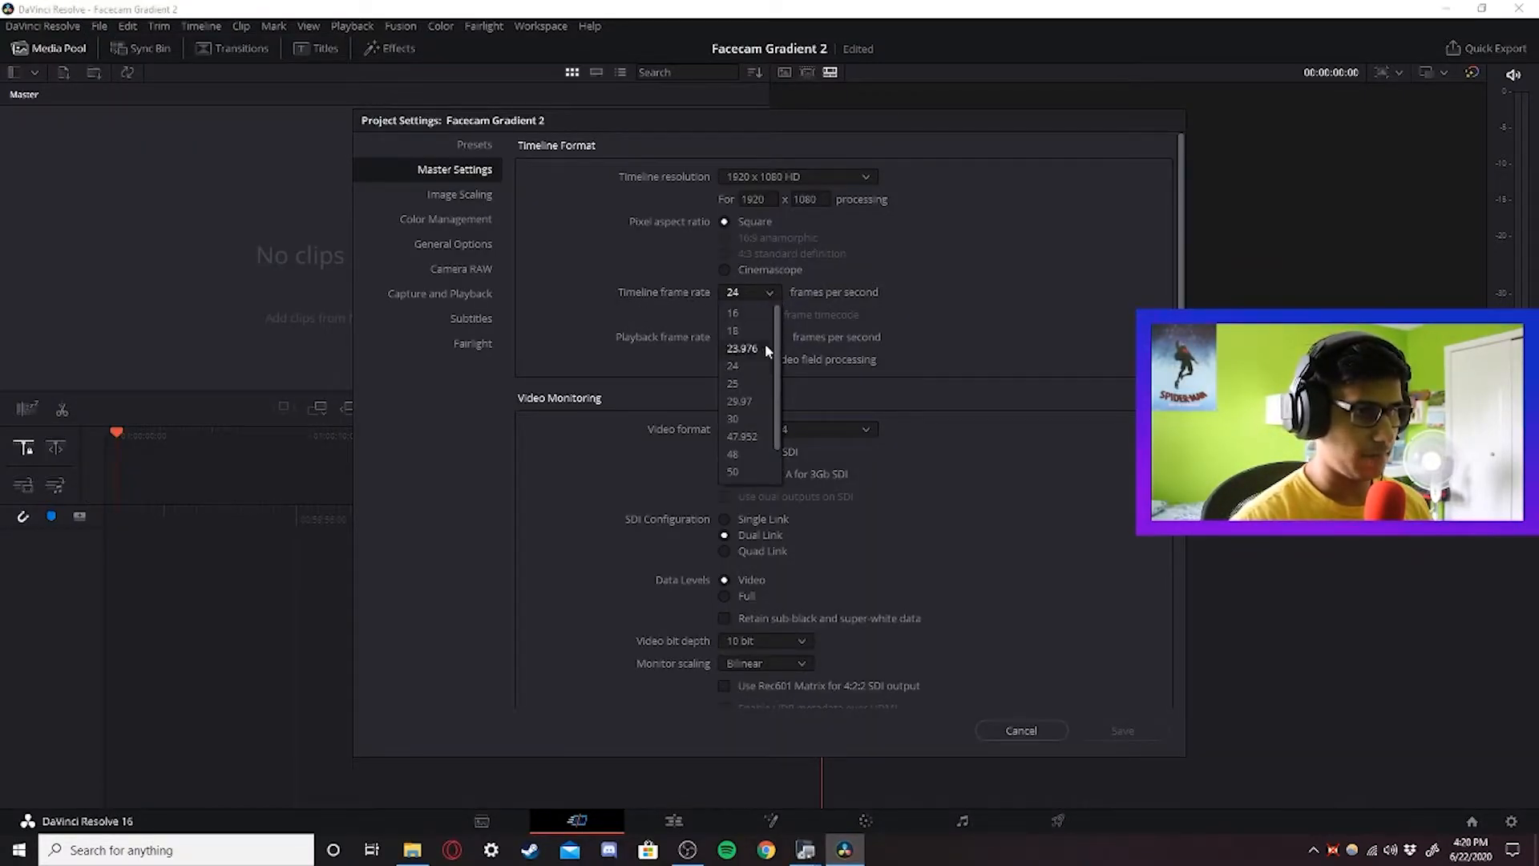
left_click(765, 416)
left_click(718, 336)
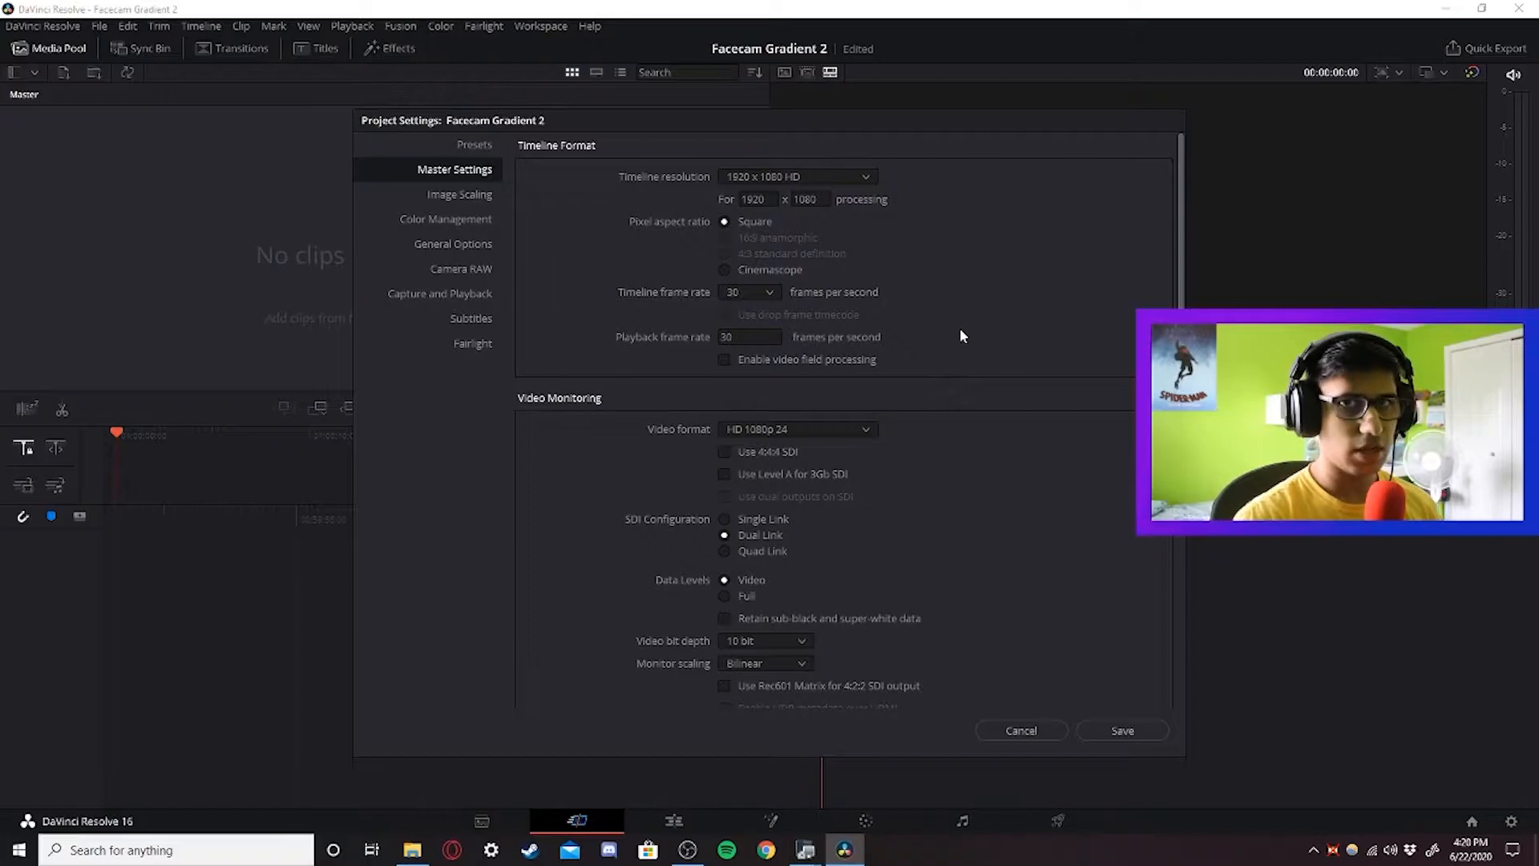
left_click(1120, 730)
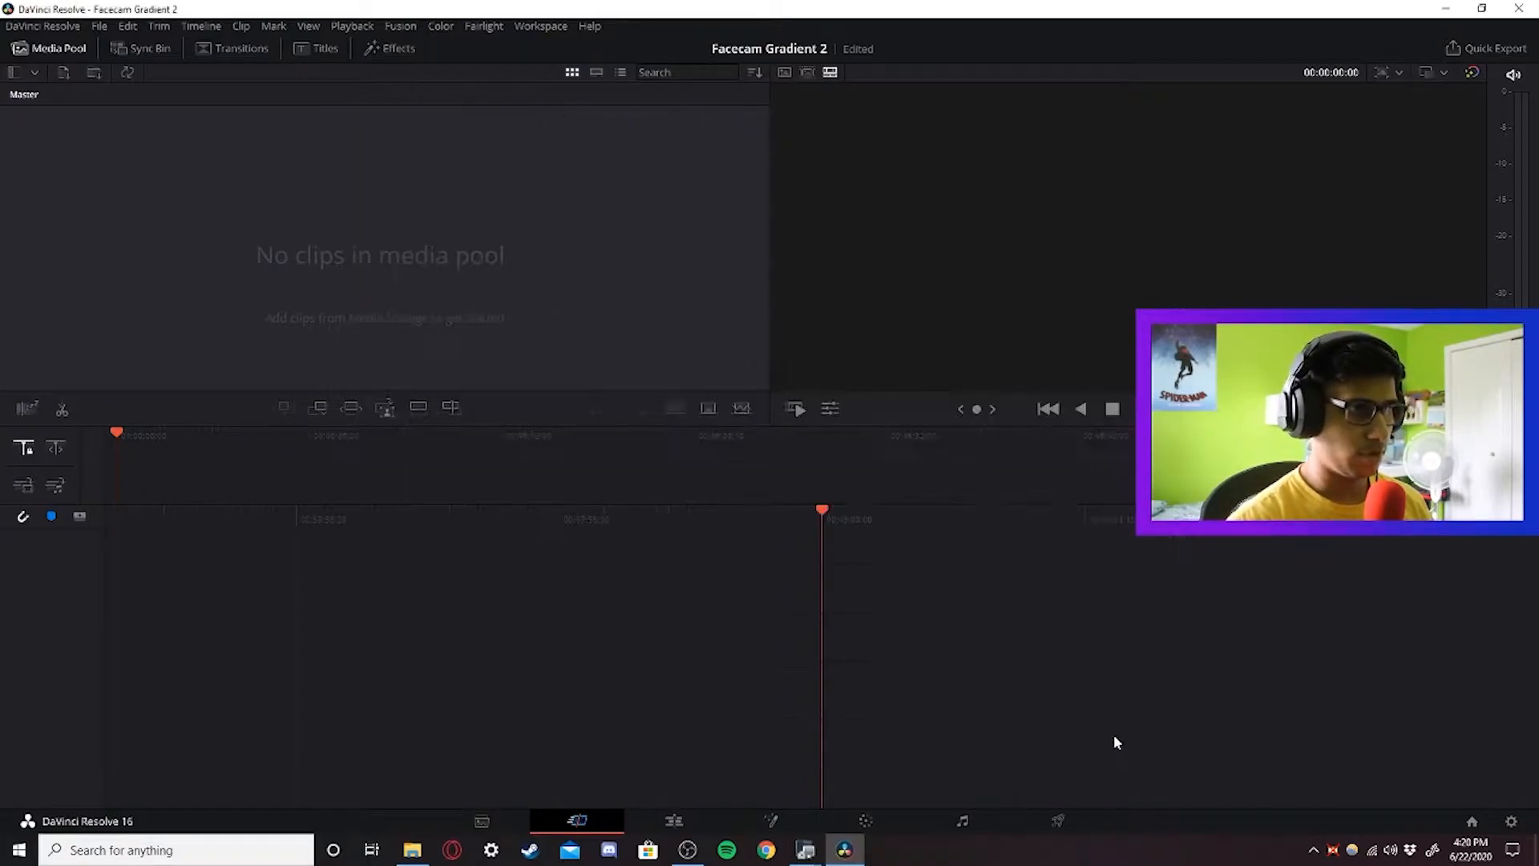
- On the Edit page, place a Text+ title from the effects library at the start of a new timeline
left_click(681, 822)
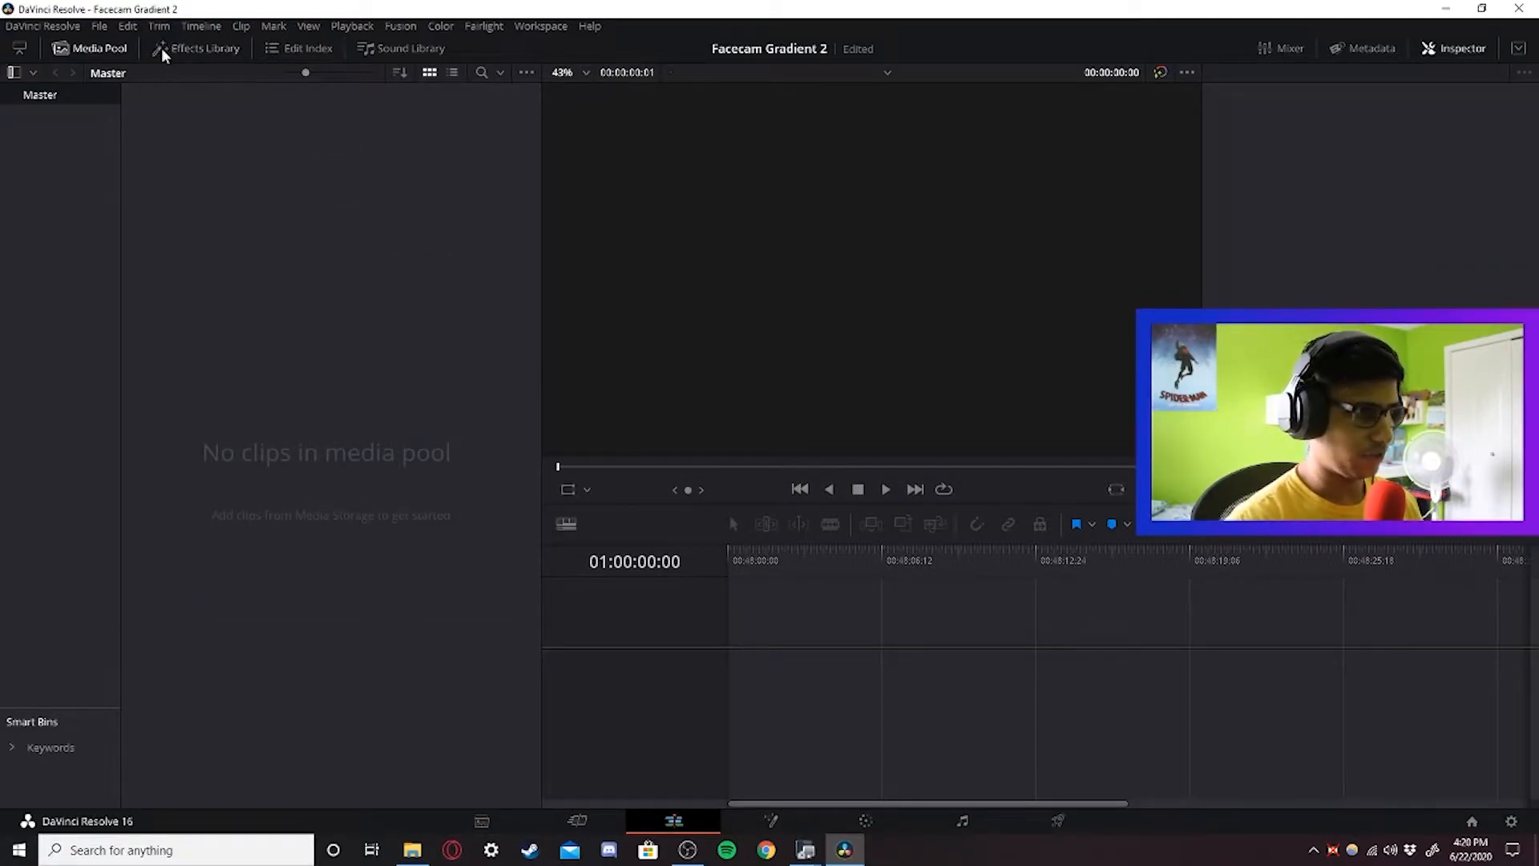
left_click(163, 48)
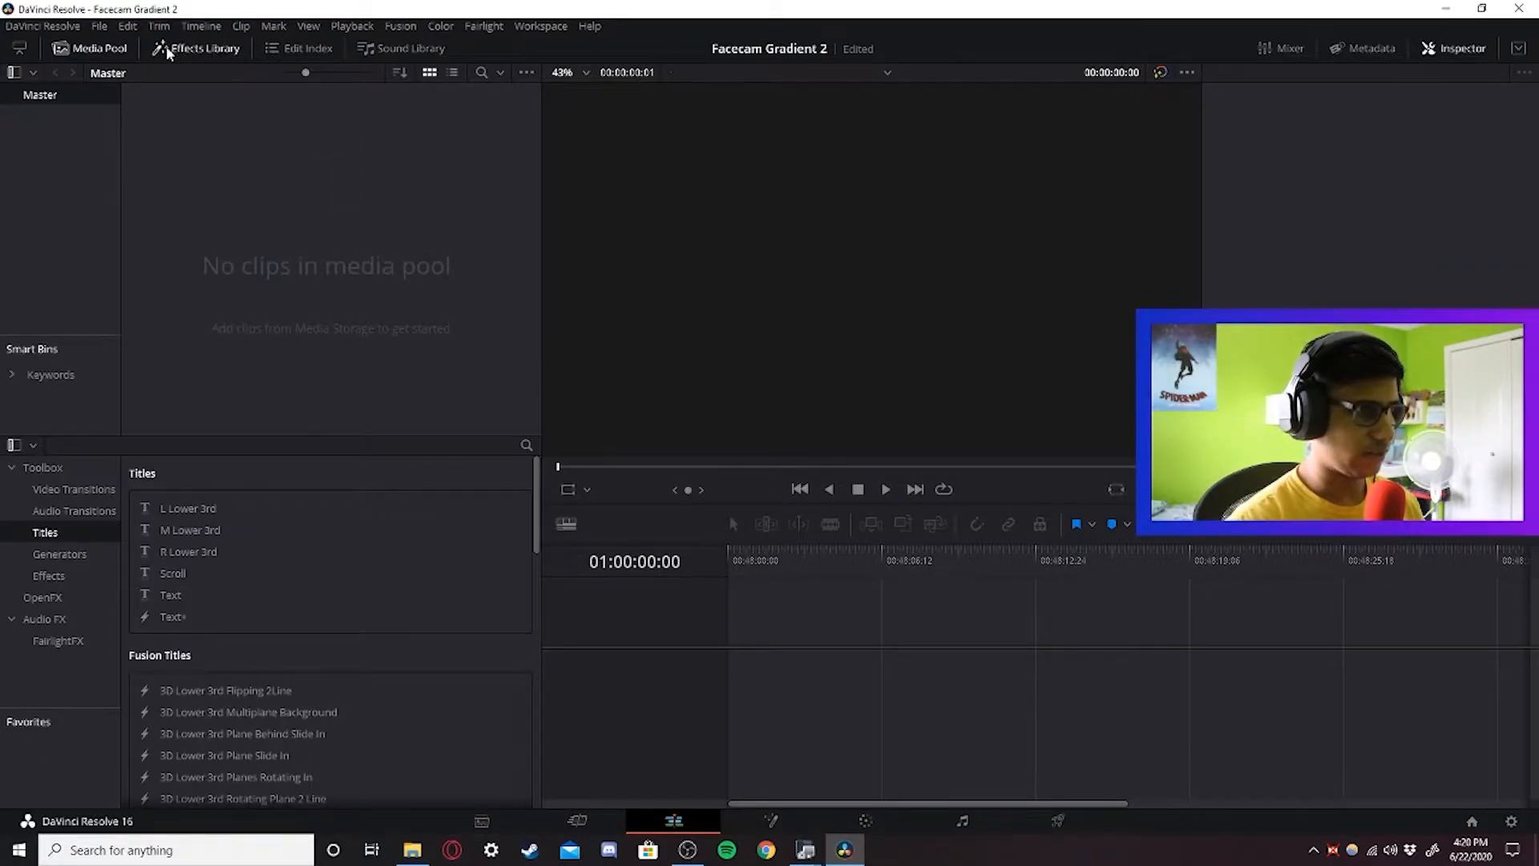
left_click(13, 467)
left_click(15, 468)
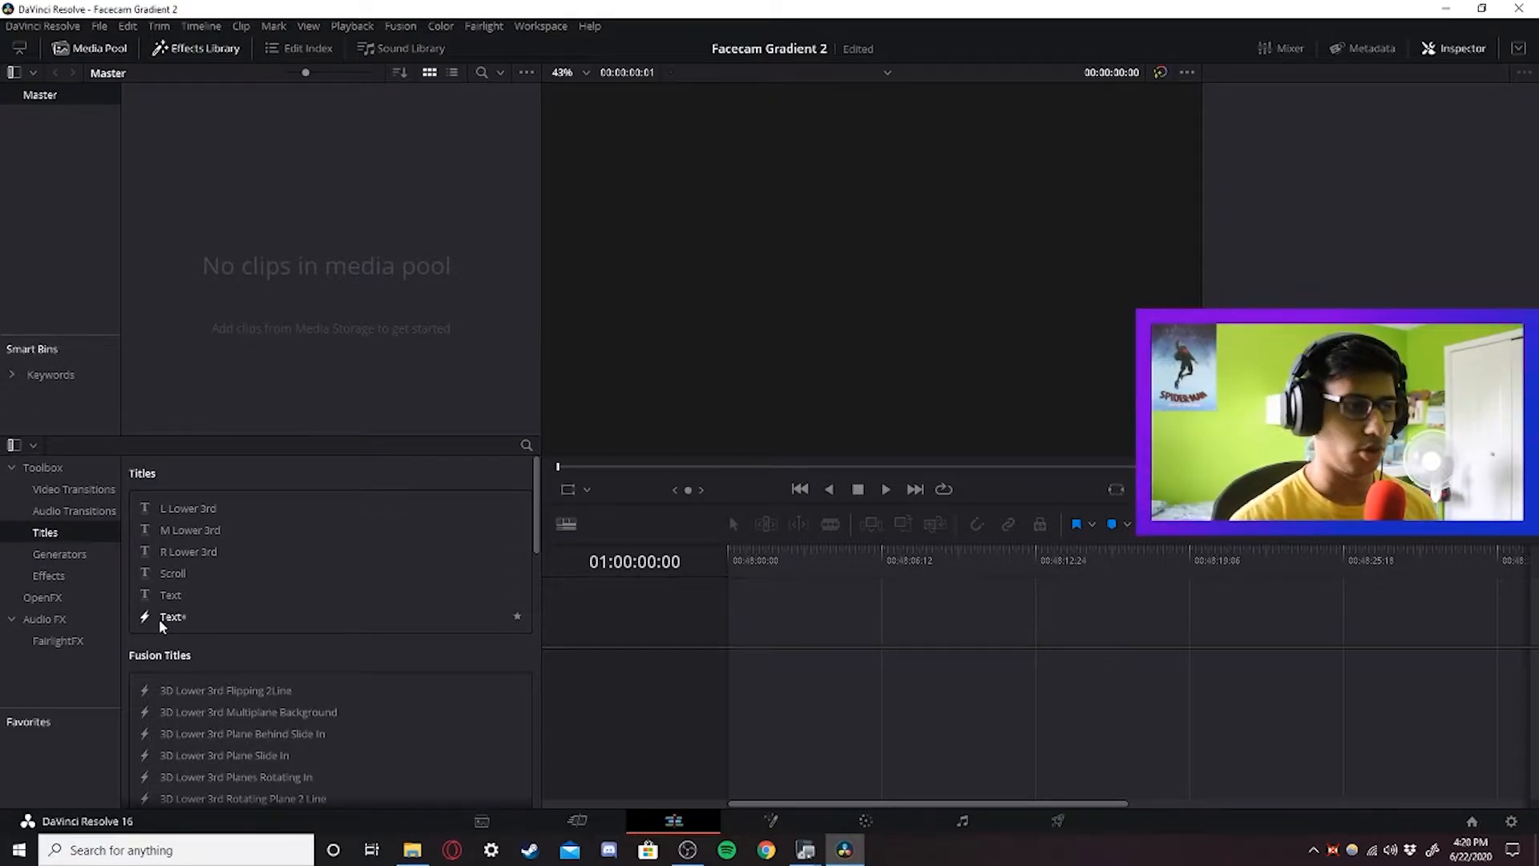
left_click_drag(165, 616, 742, 657)
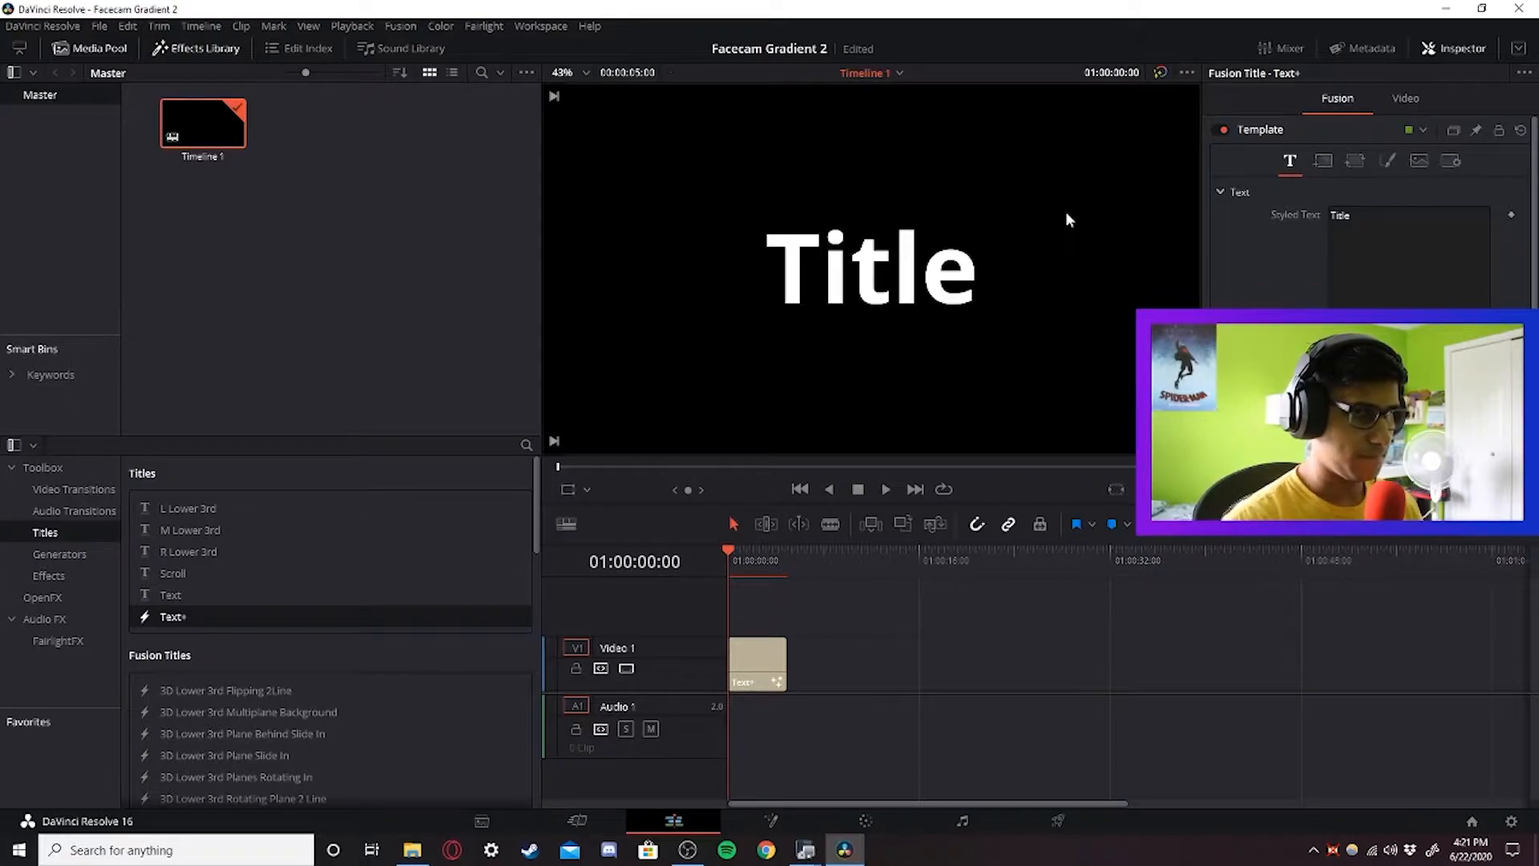
- Clear the Text+ clip's styled text so the title is empty
left_click(1462, 48)
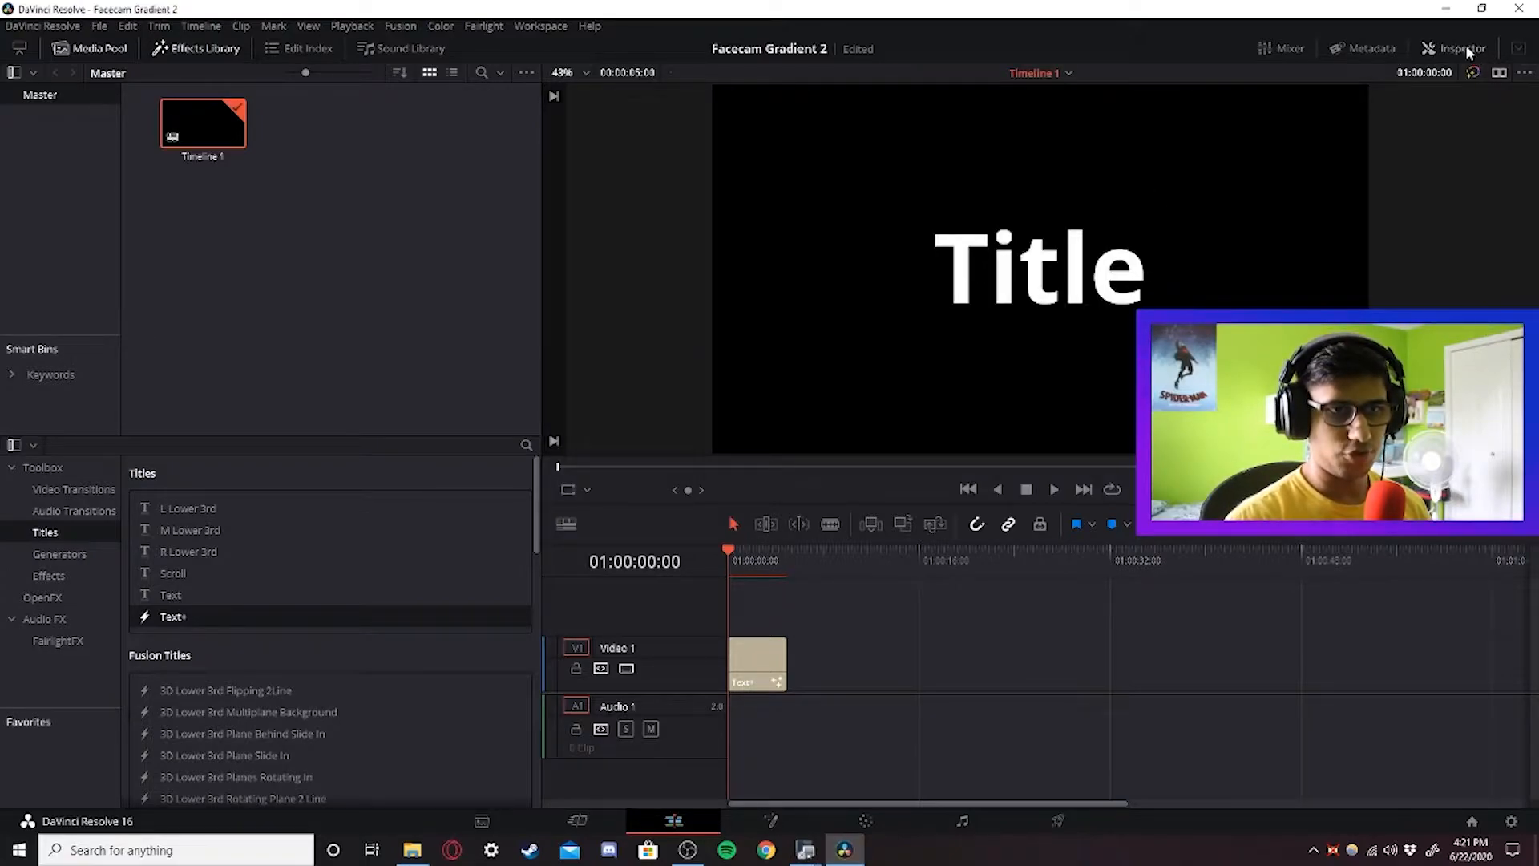
left_click(1452, 45)
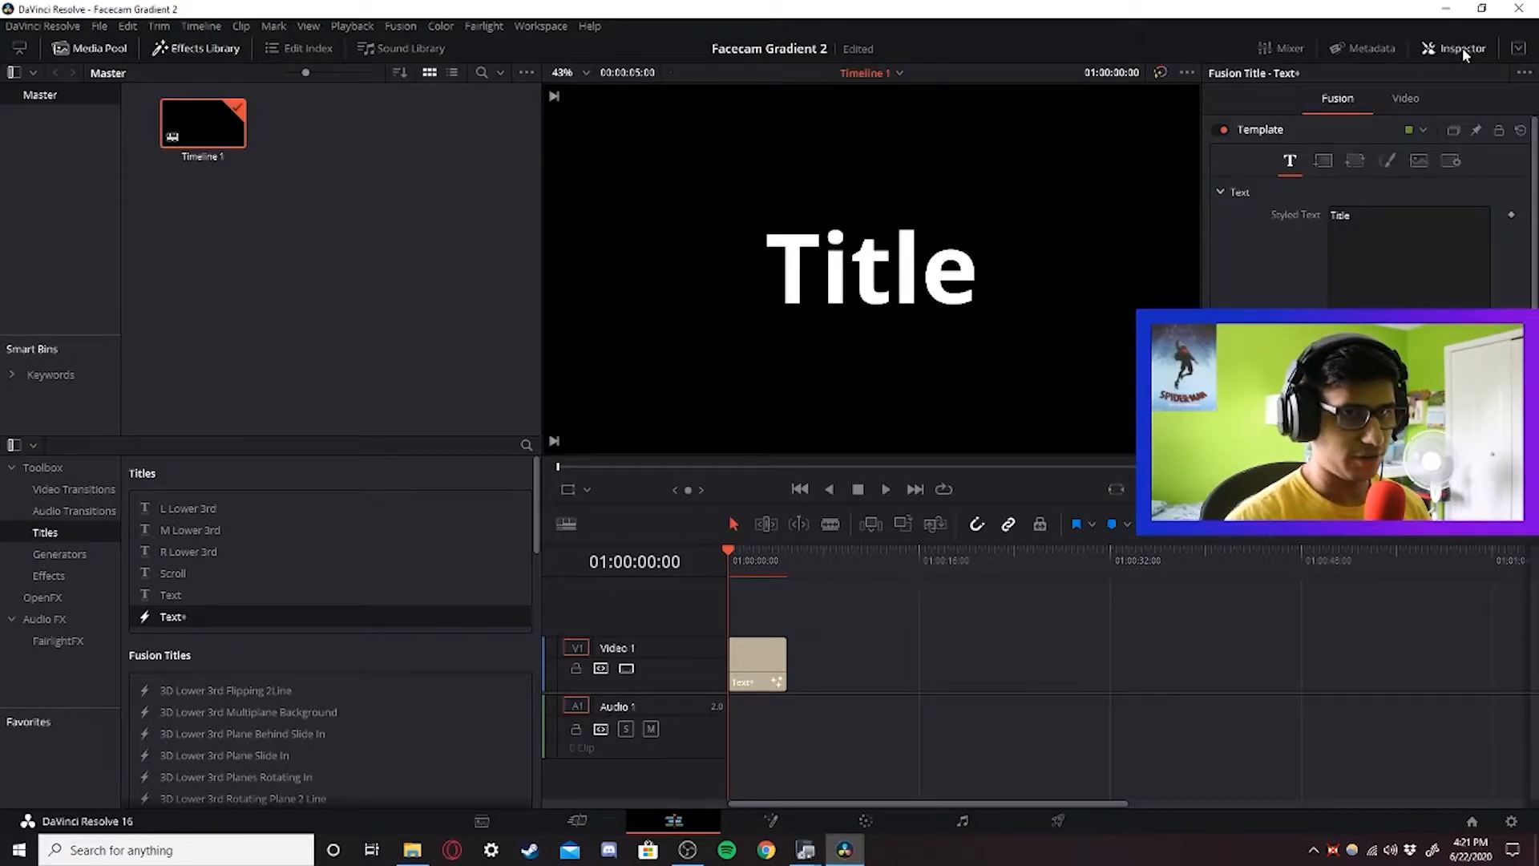
left_click(1334, 215)
key("ctrl+a")
key("BackSpace")
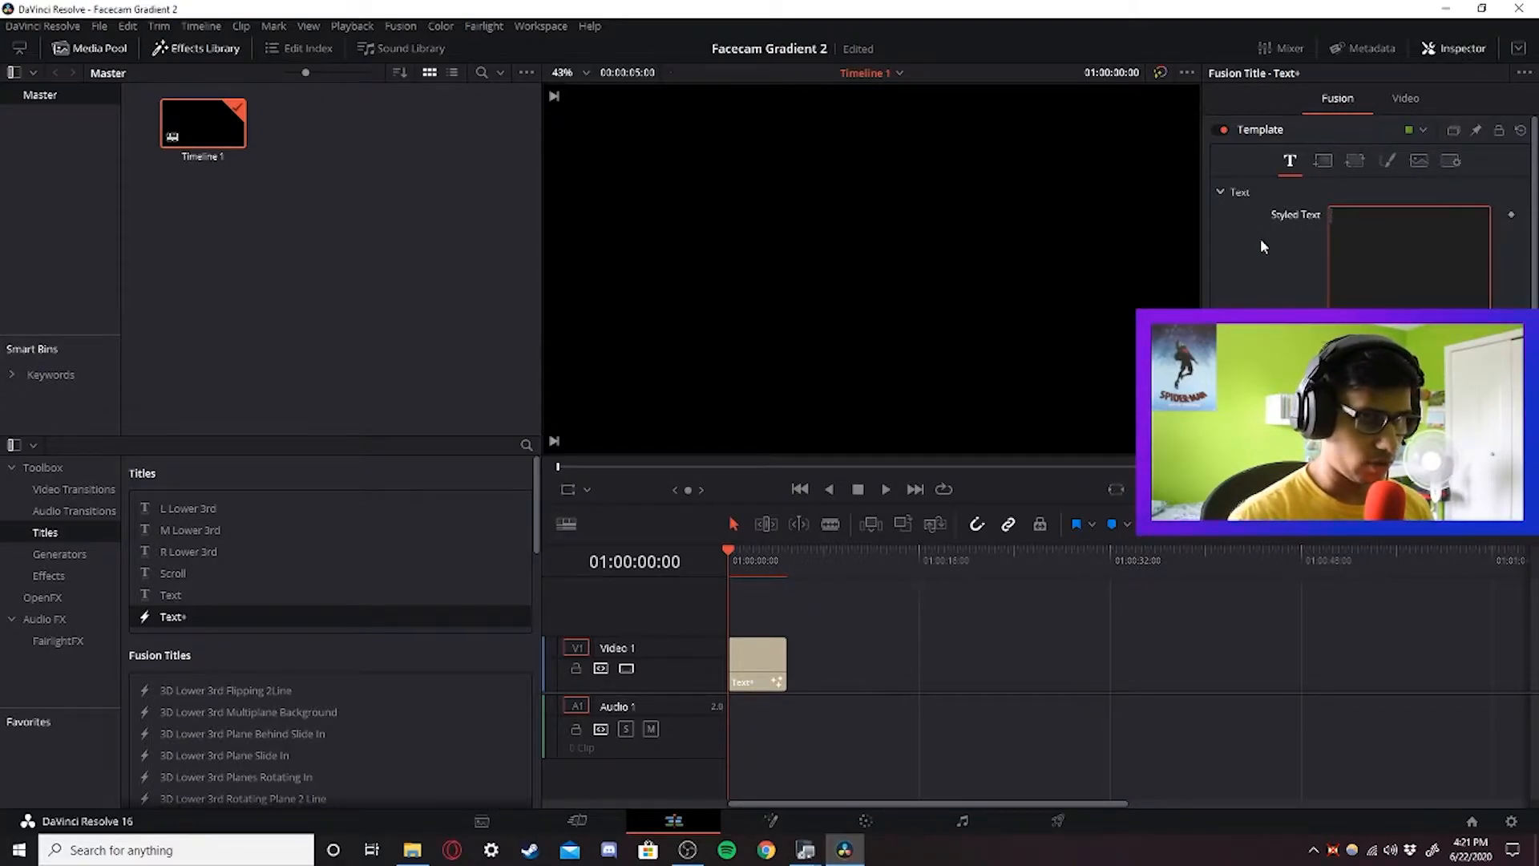
- Change the duration of the Text+ clip to 00:00:10:00
left_click(778, 676)
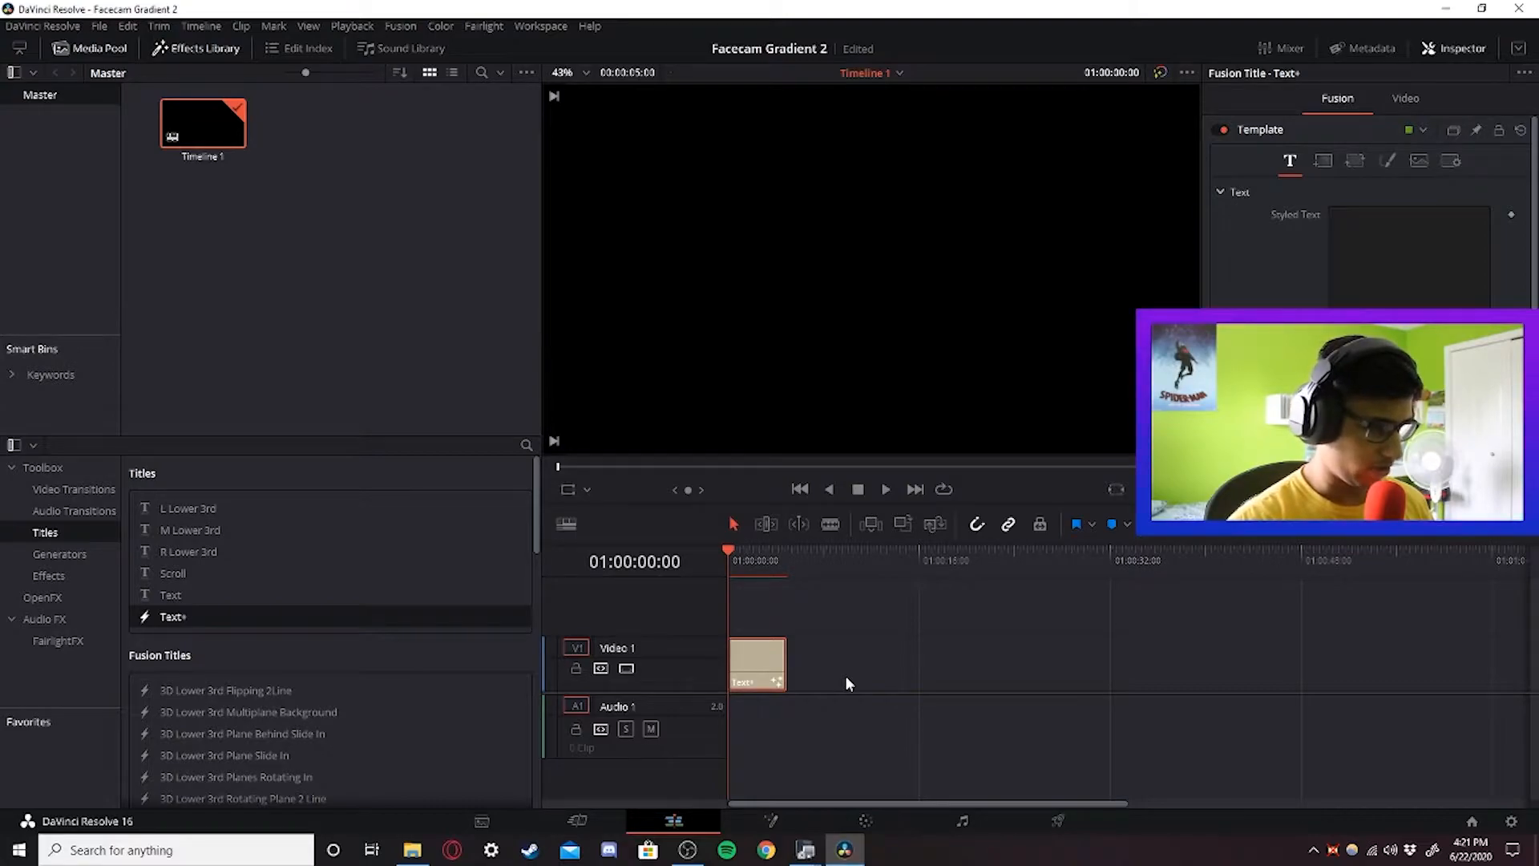
key("ctrl+d")
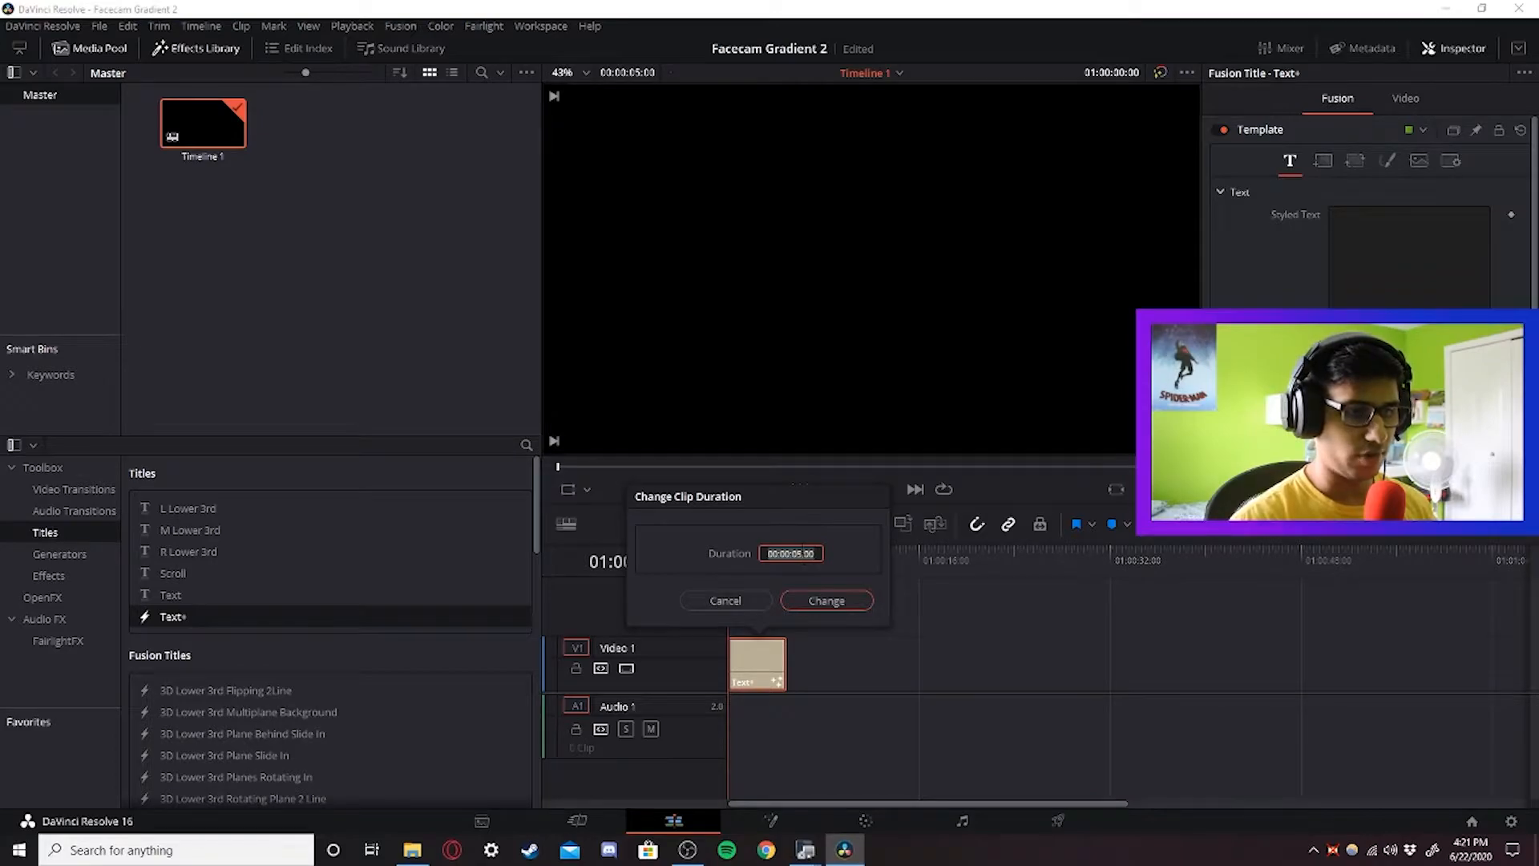
left_click(804, 554)
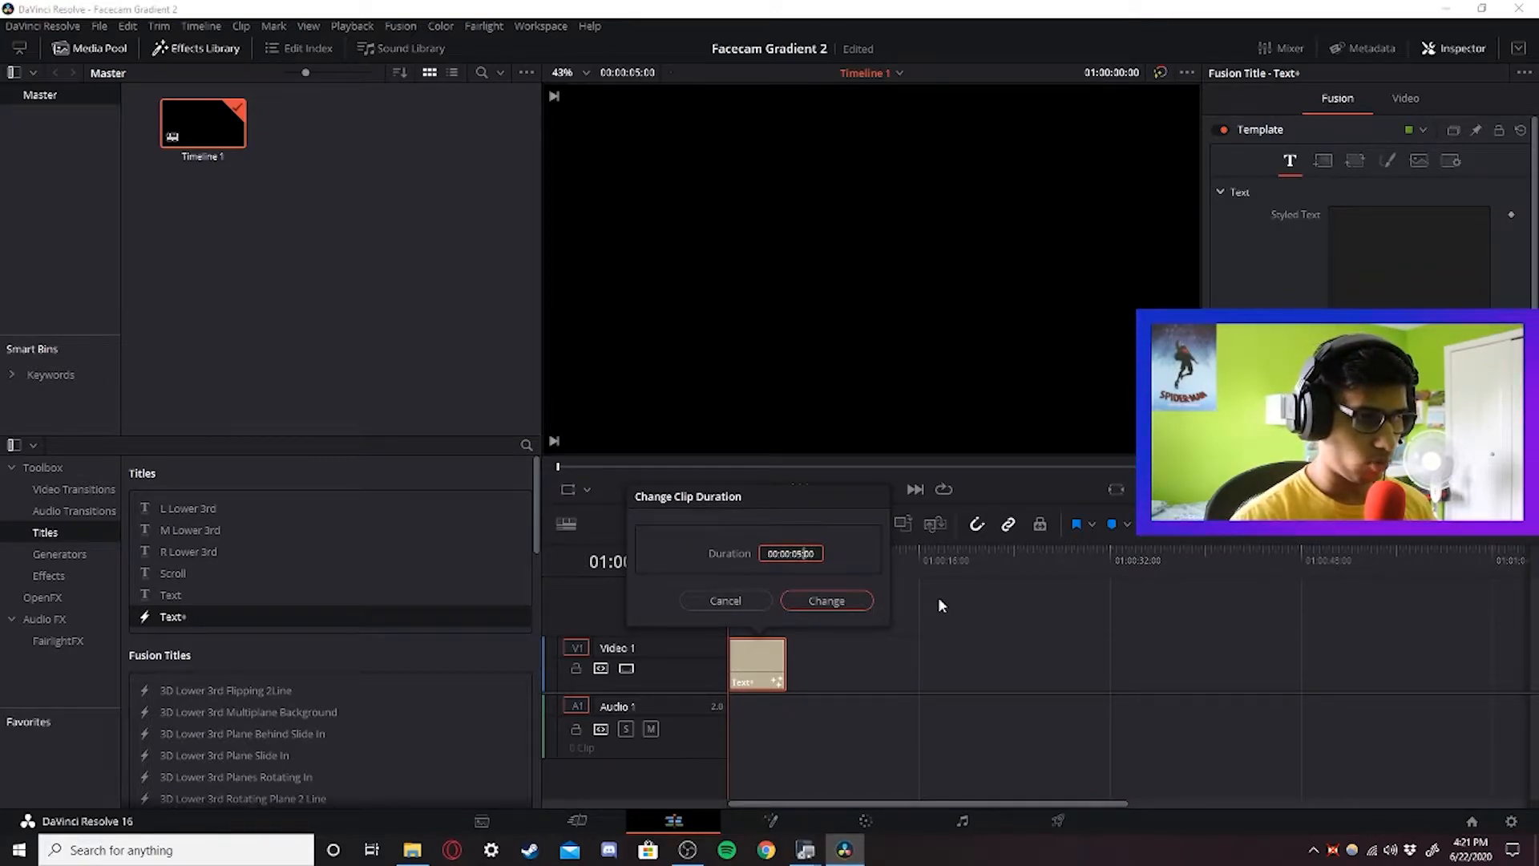
key("BackSpace")
key("BackSpace")
type("10")
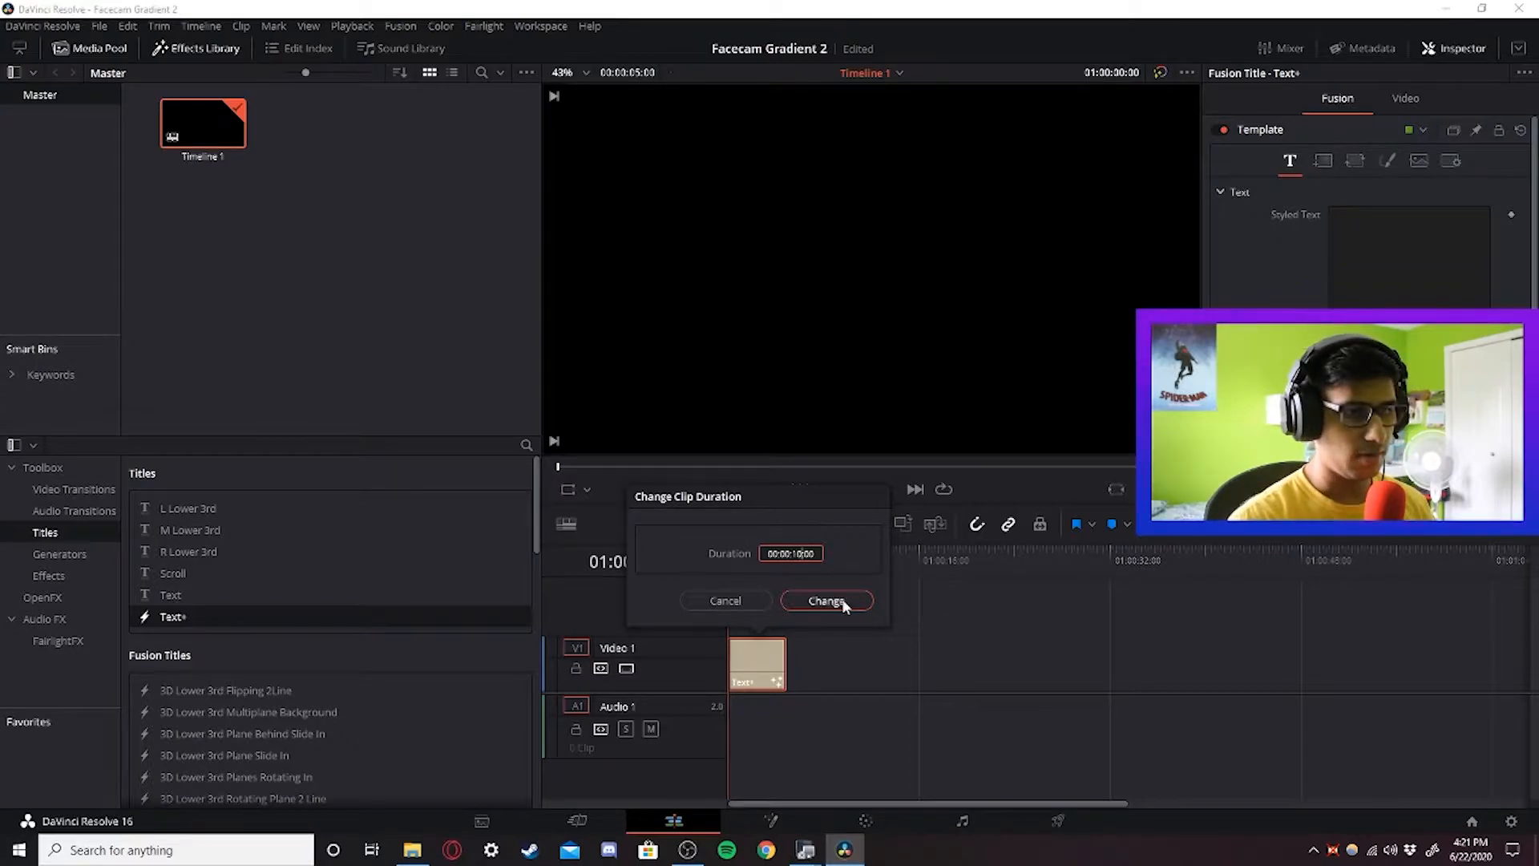
left_click(826, 601)
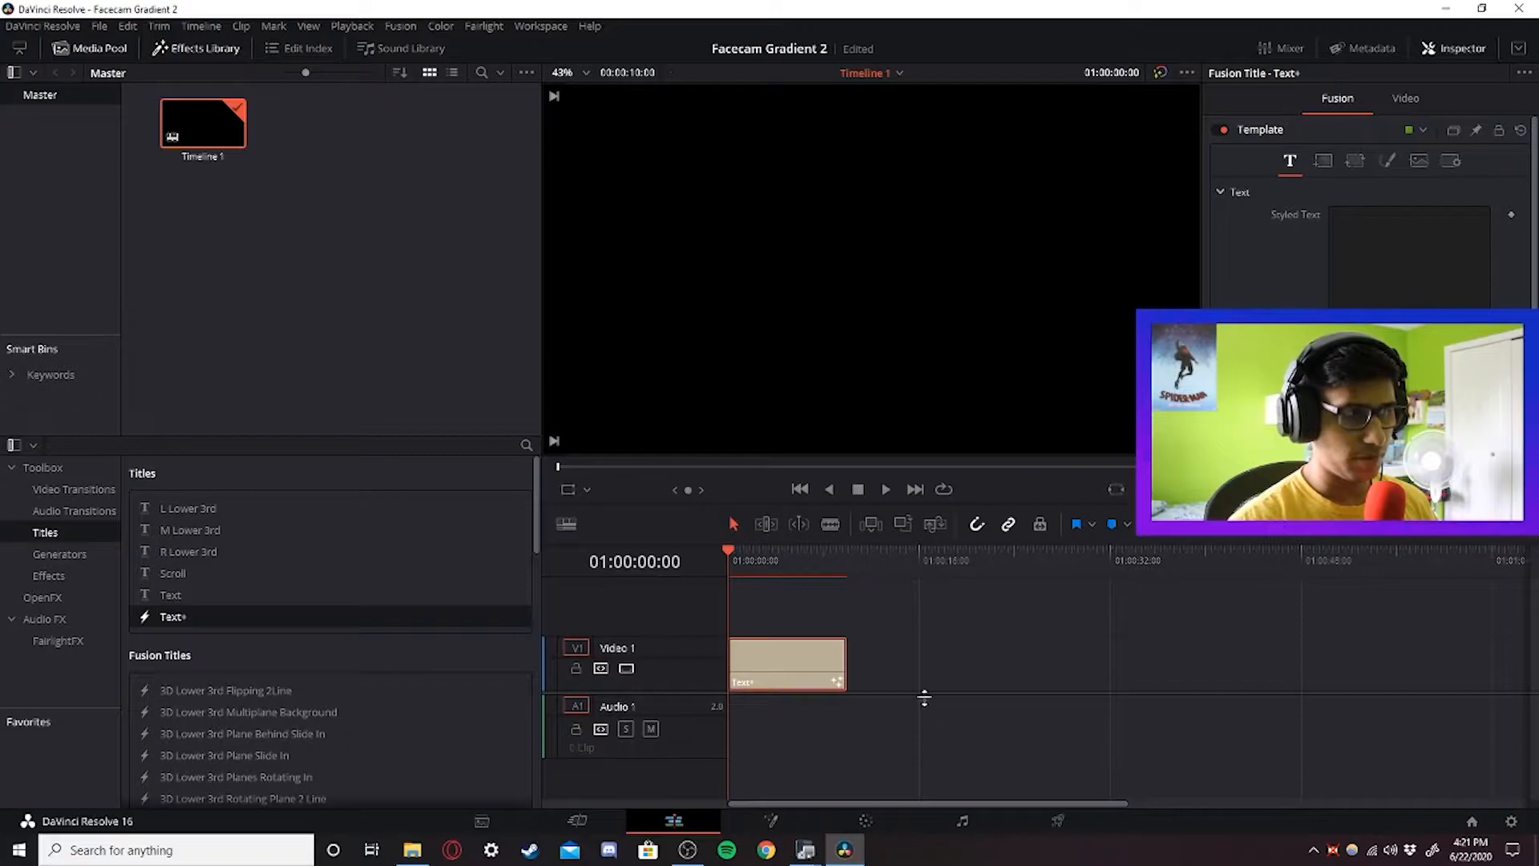
- Open the clip on the Fusion page, enlarge the node area and show the Inspector
left_click(771, 821)
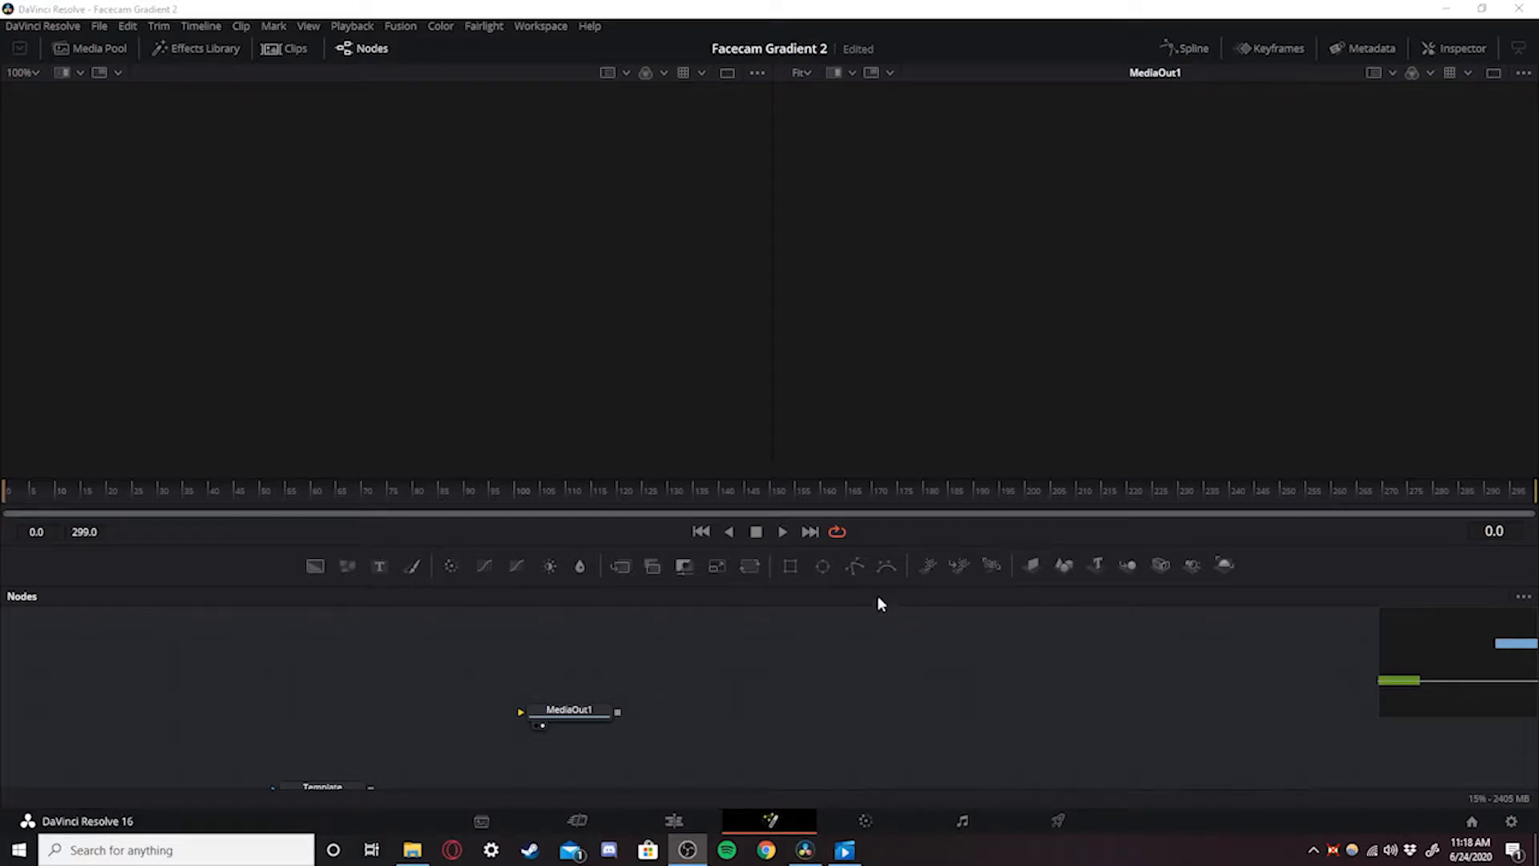
left_click_drag(879, 585, 890, 514)
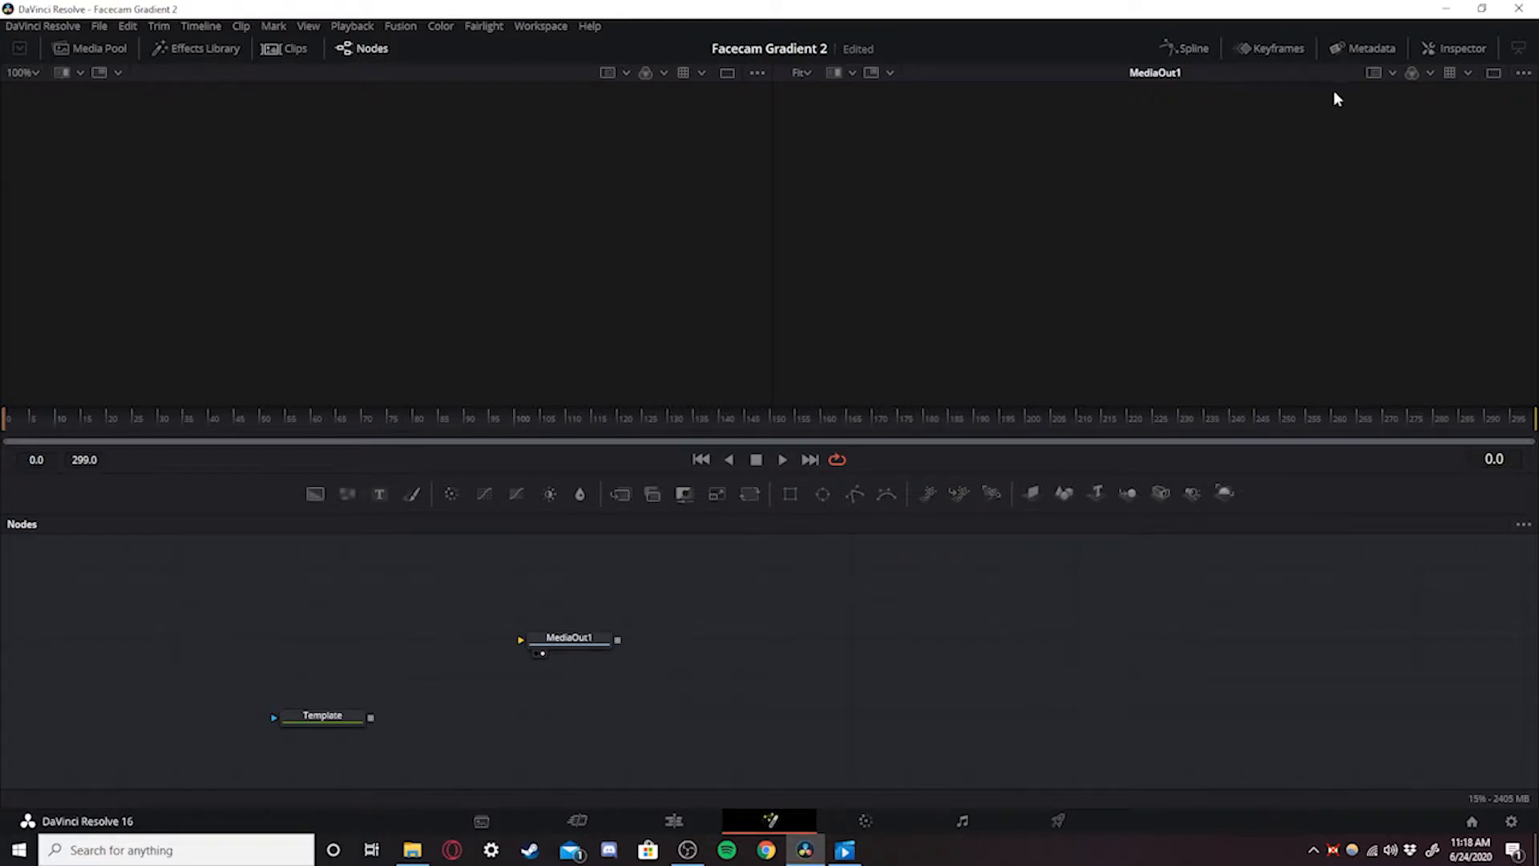
left_click(1454, 50)
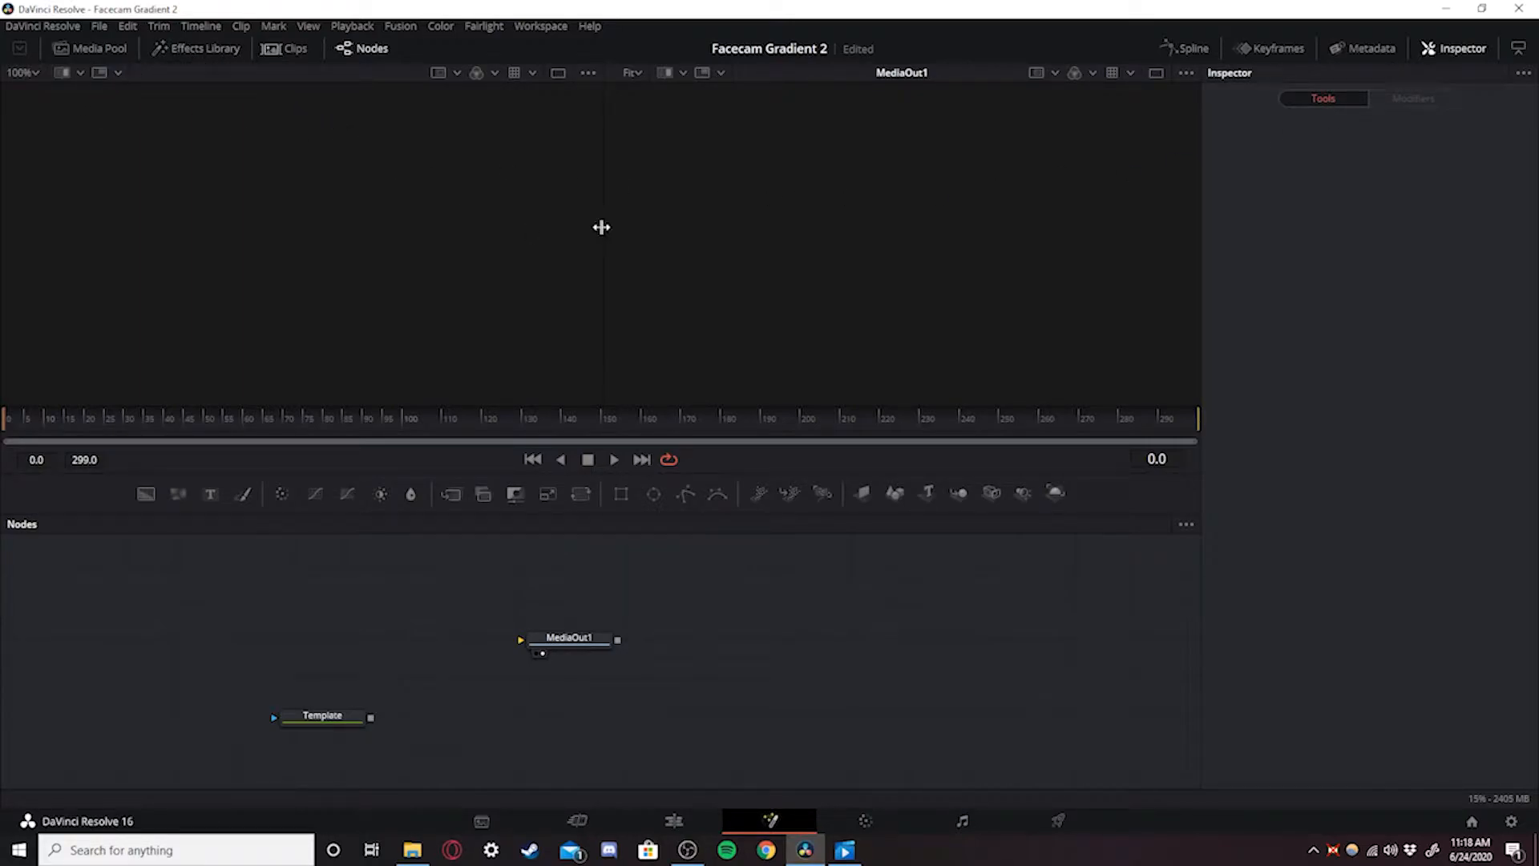
left_click_drag(332, 728, 520, 640)
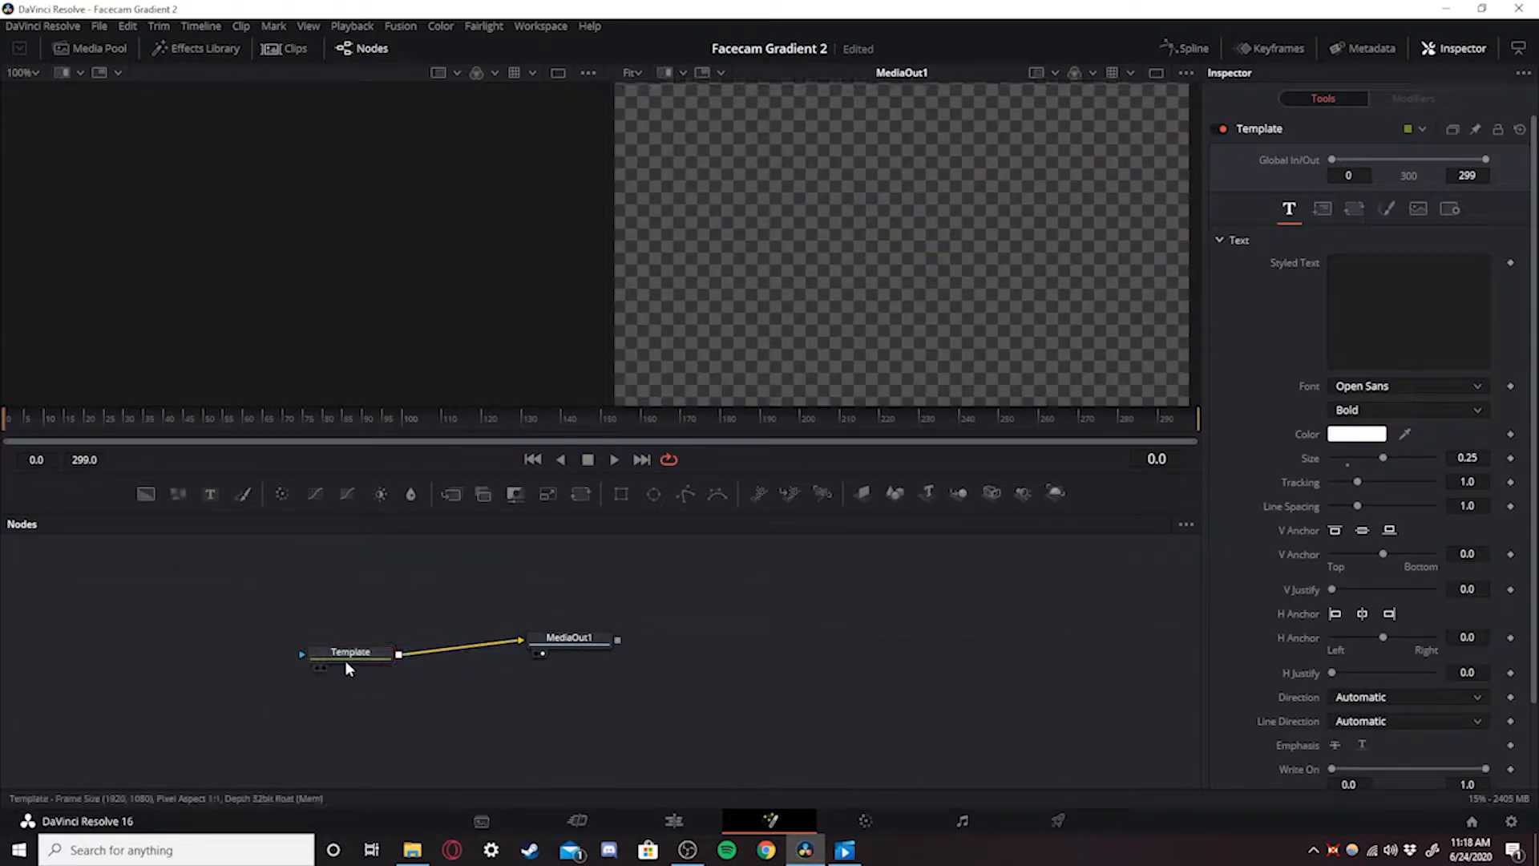
left_click_drag(345, 661, 348, 646)
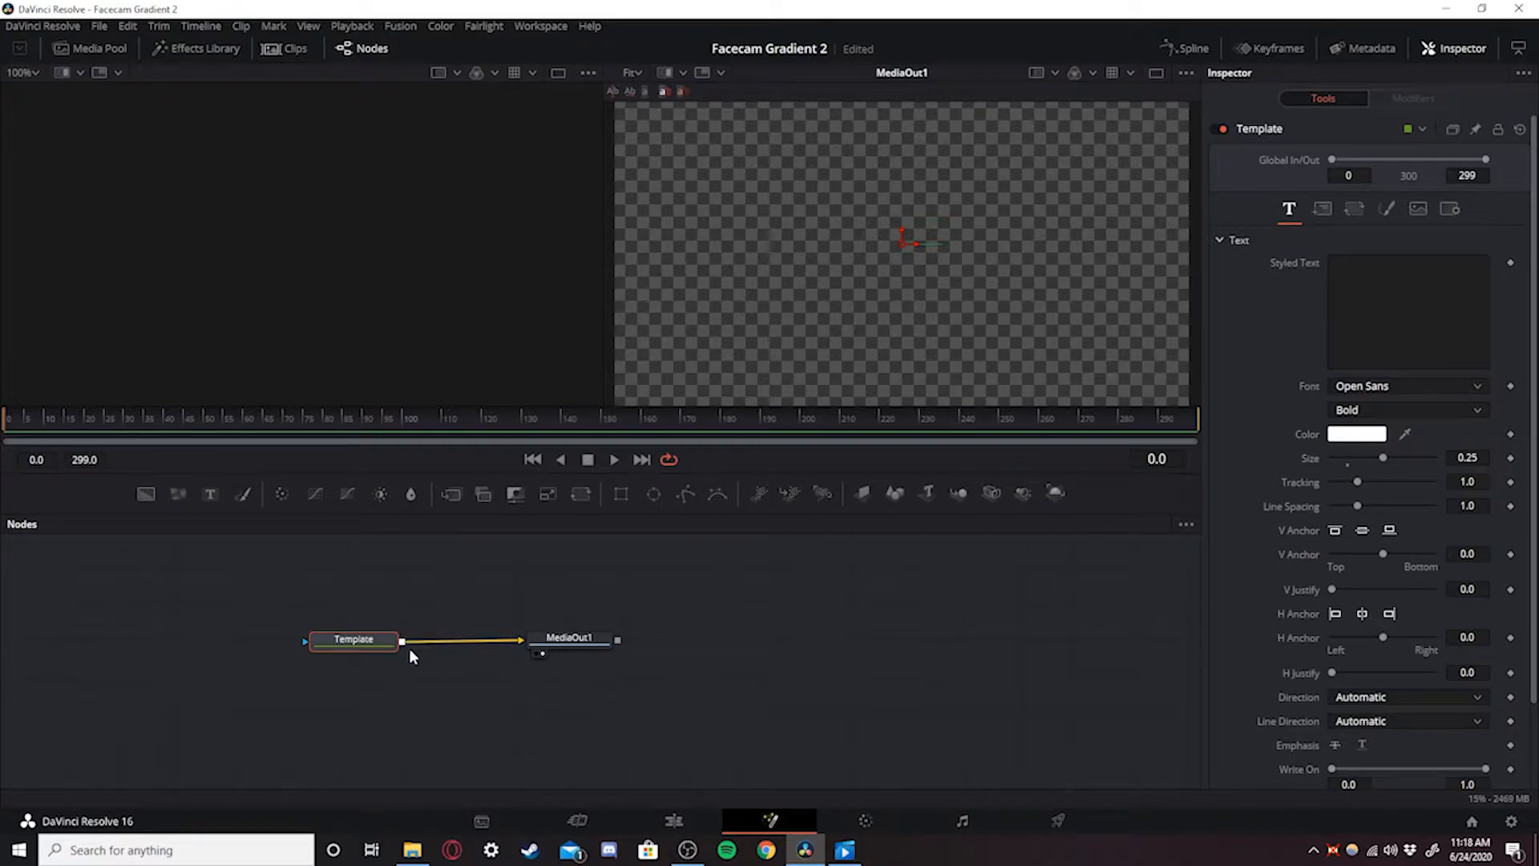
left_click_drag(516, 641, 259, 731)
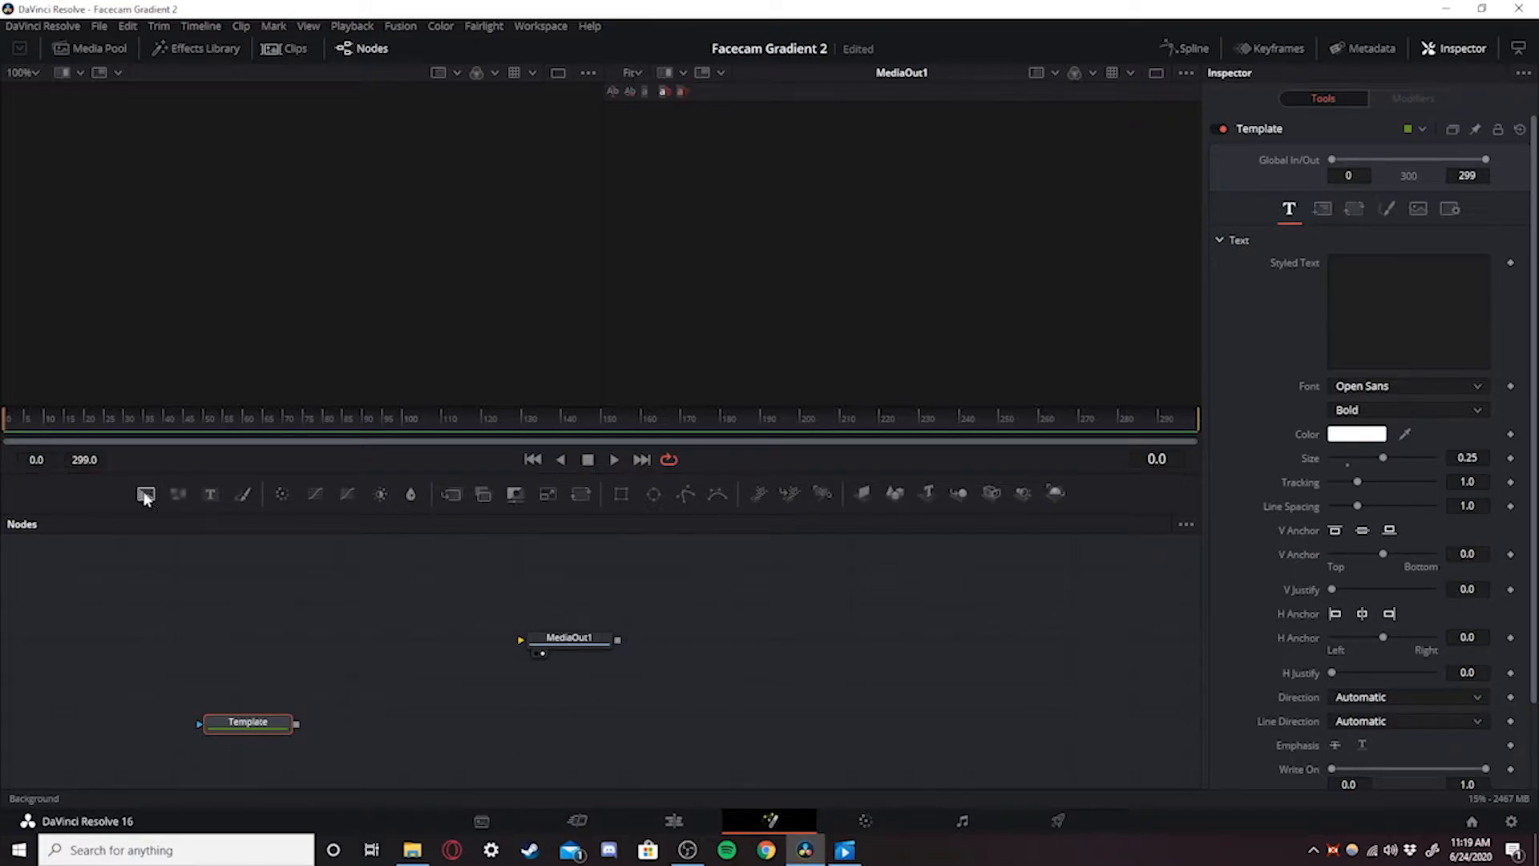
- Add a Background node between the Template and MediaOut1 nodes
left_click_drag(146, 497, 344, 641)
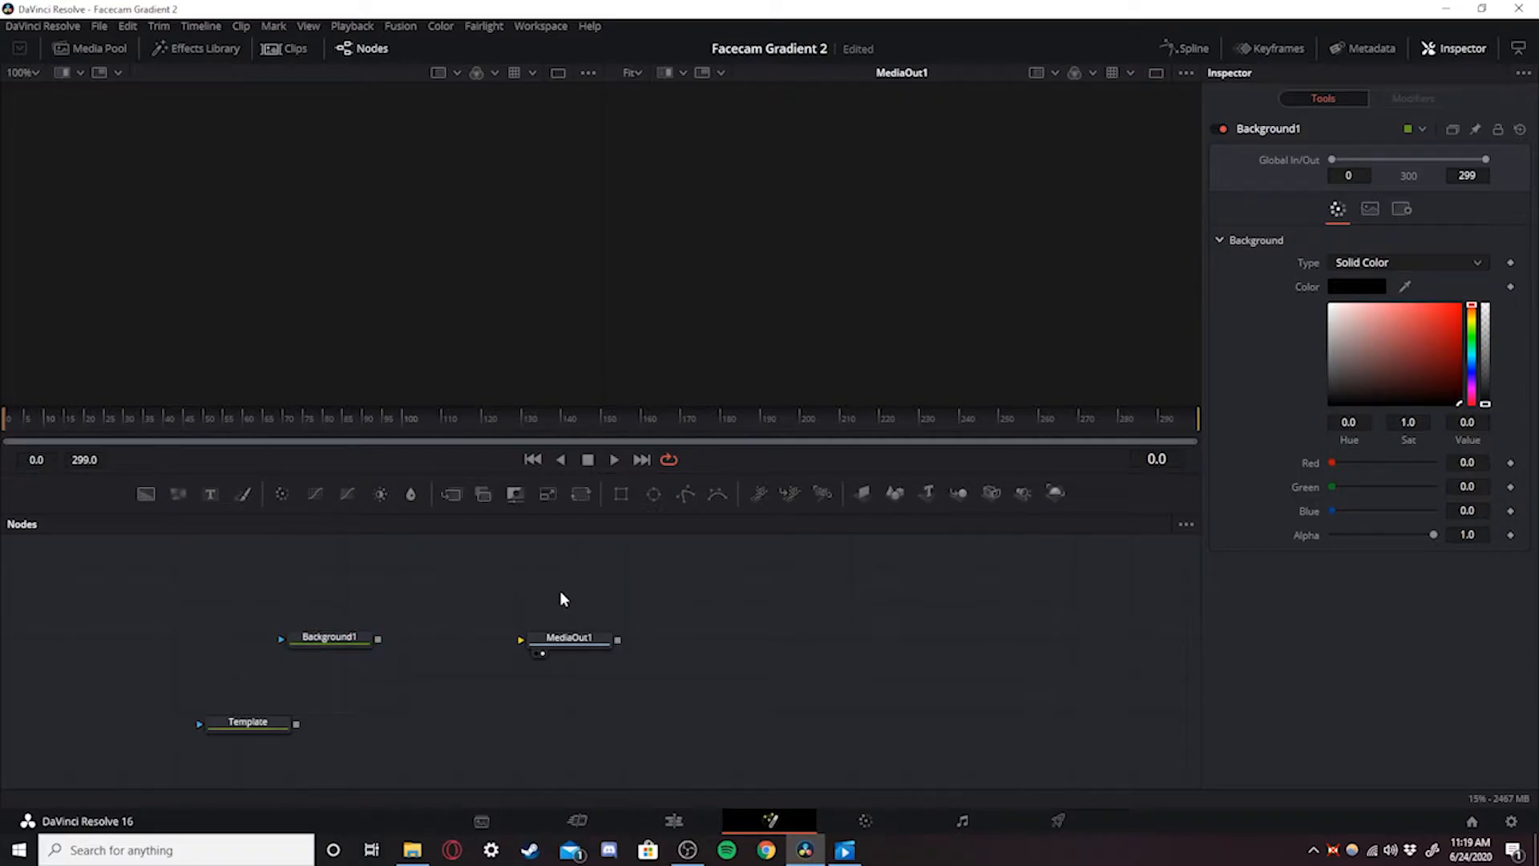
key("shift+space")
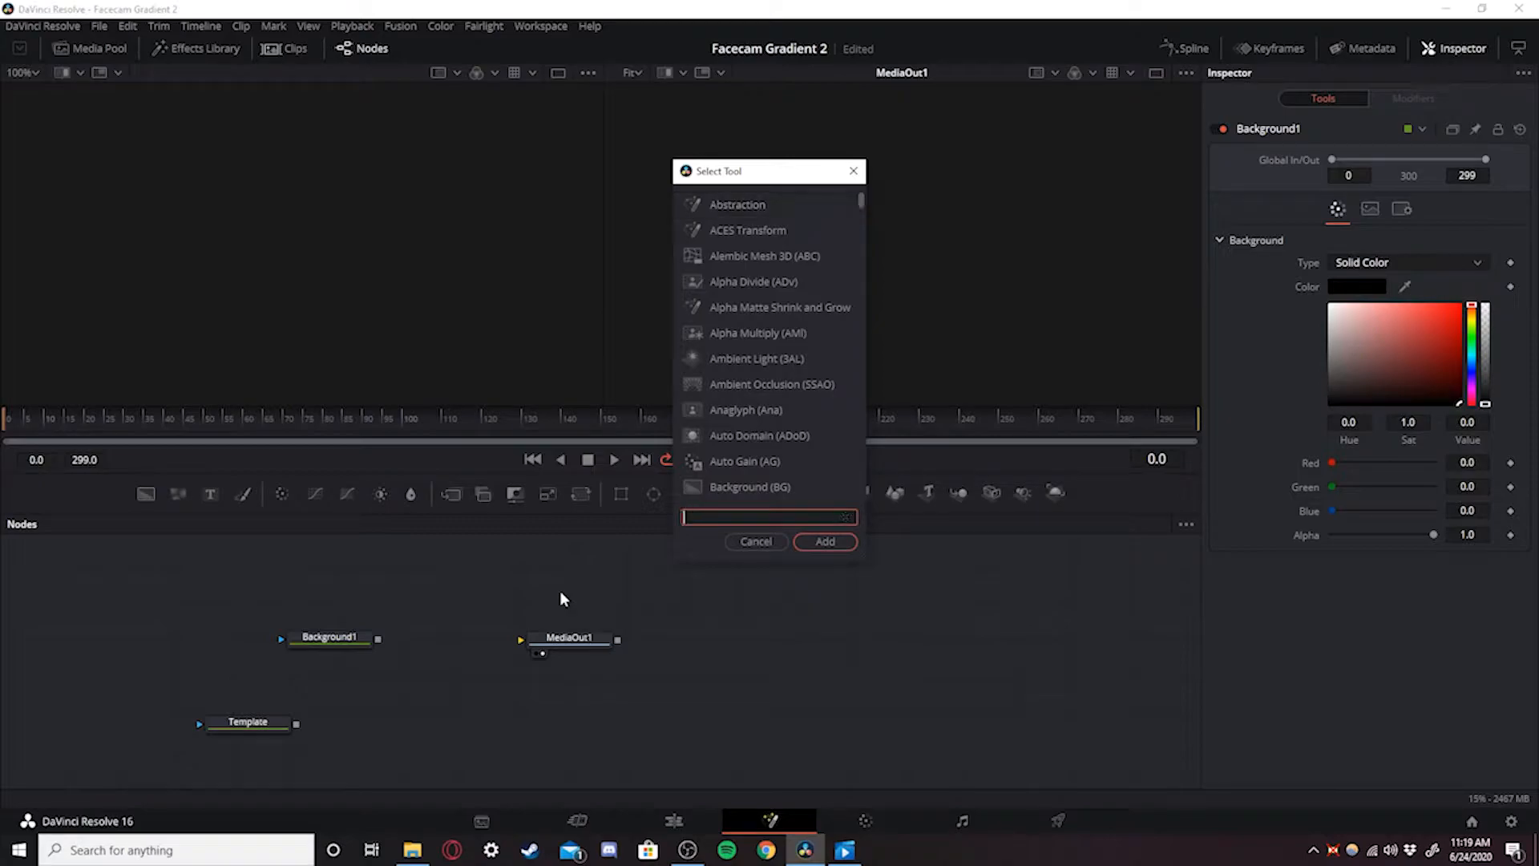
type("backgro")
type("nd")
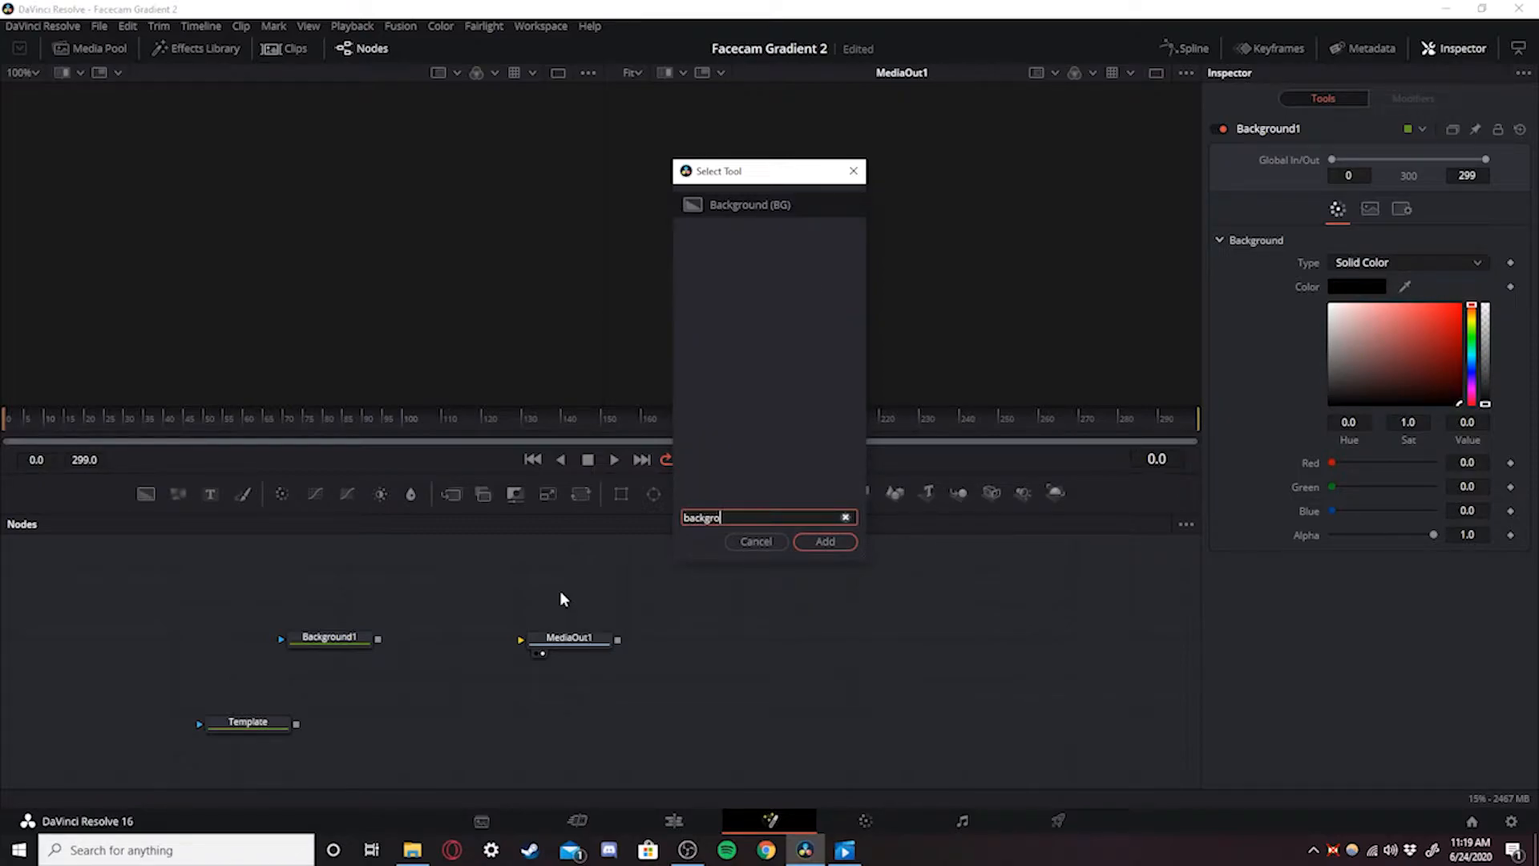
left_click(732, 204)
left_click(779, 540)
- Move the Background1 node closer to MediaOut1 and connect its output to MediaOut1
left_click_drag(293, 635, 340, 636)
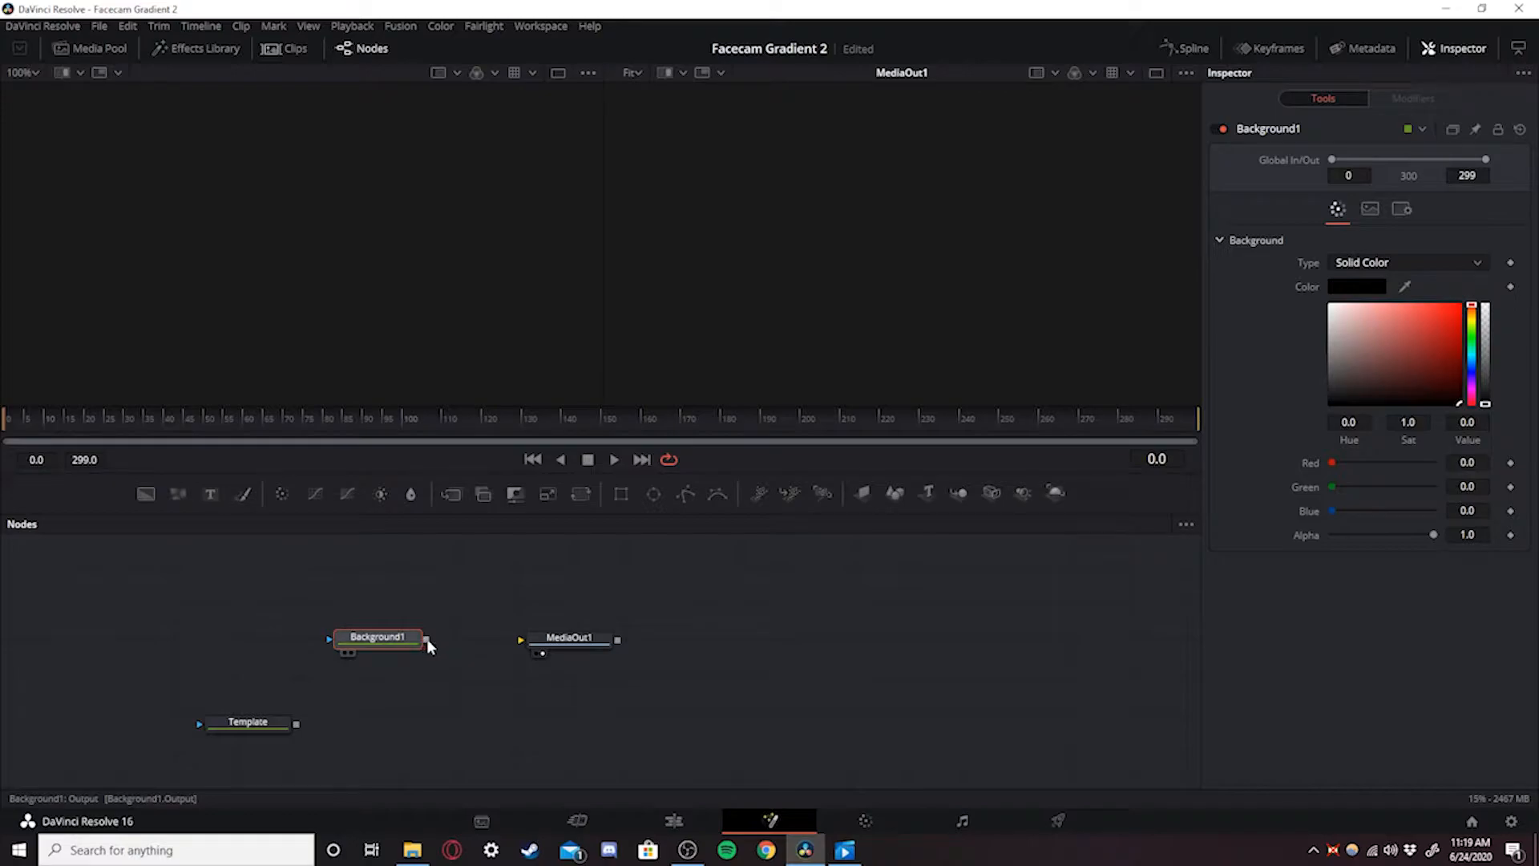
left_click_drag(428, 640, 559, 646)
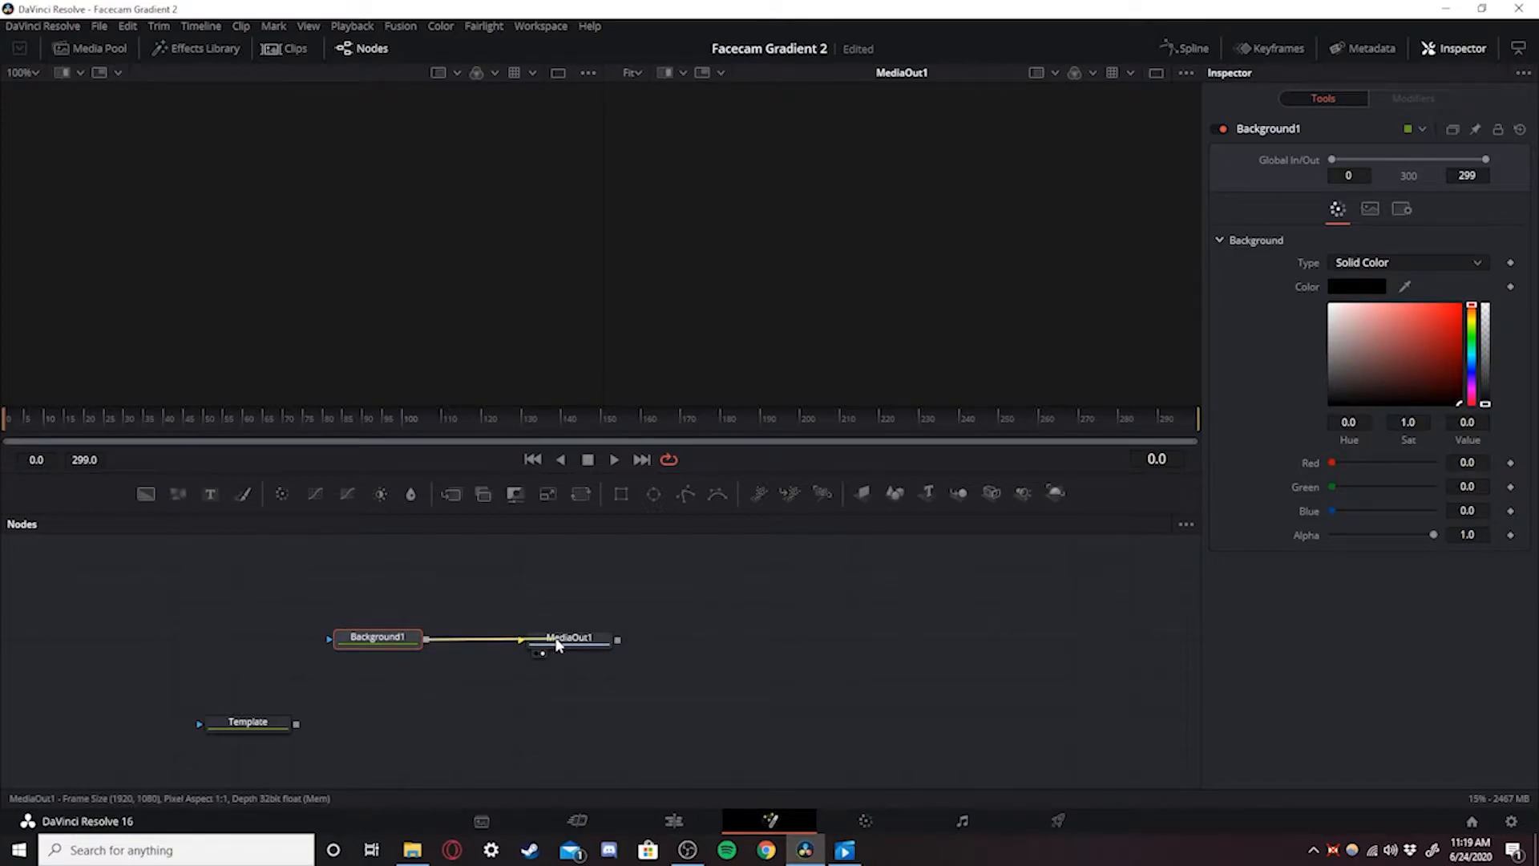
left_click_drag(371, 639, 374, 646)
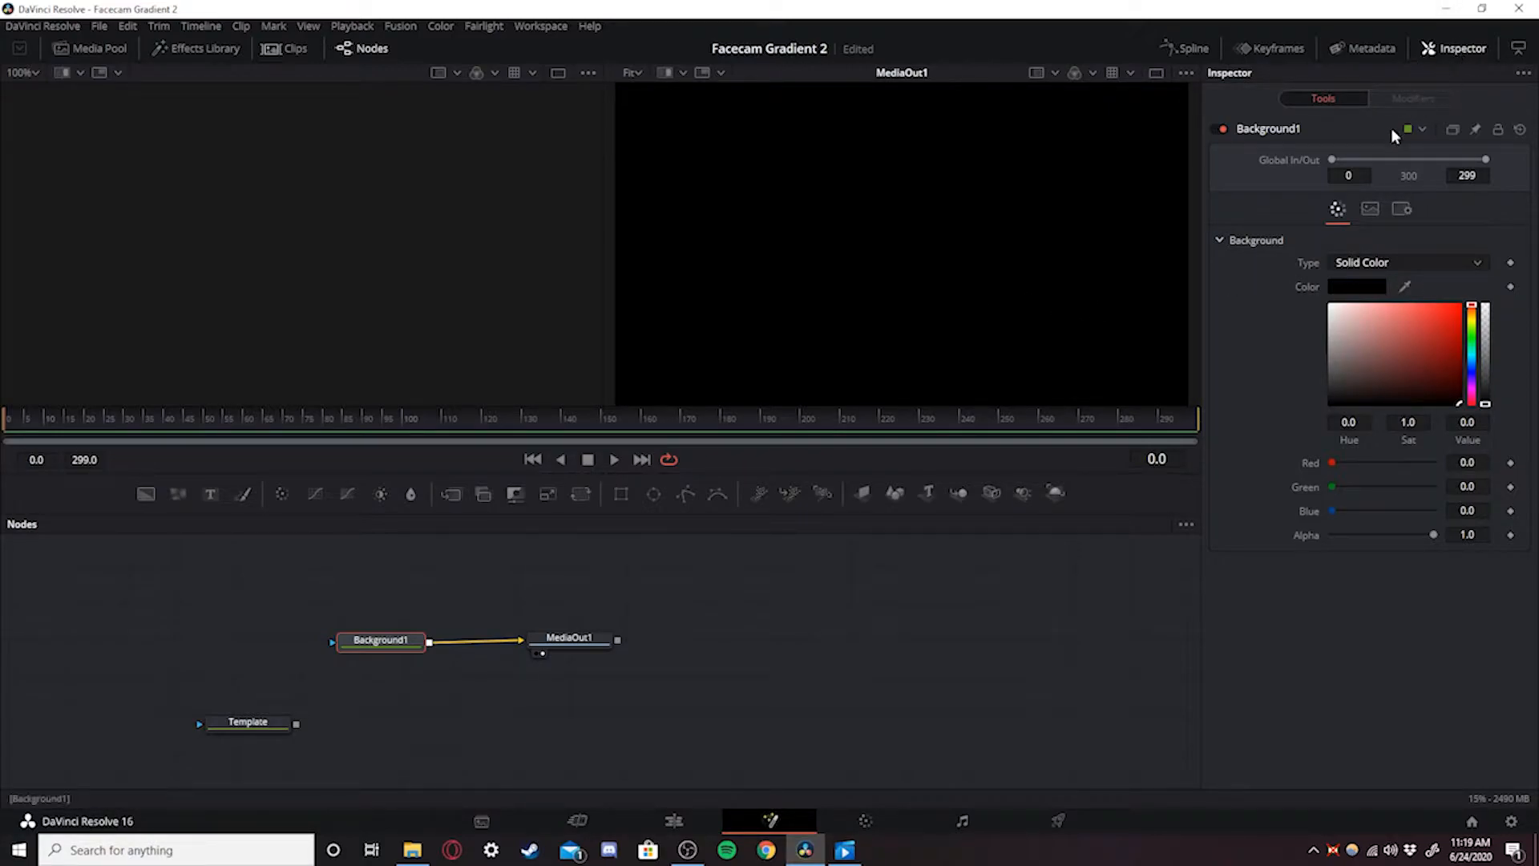
- Set the Background1 type to Gradient and make its start color red with saturation 0.94 and value 0.827
left_click(1449, 259)
left_click(1396, 351)
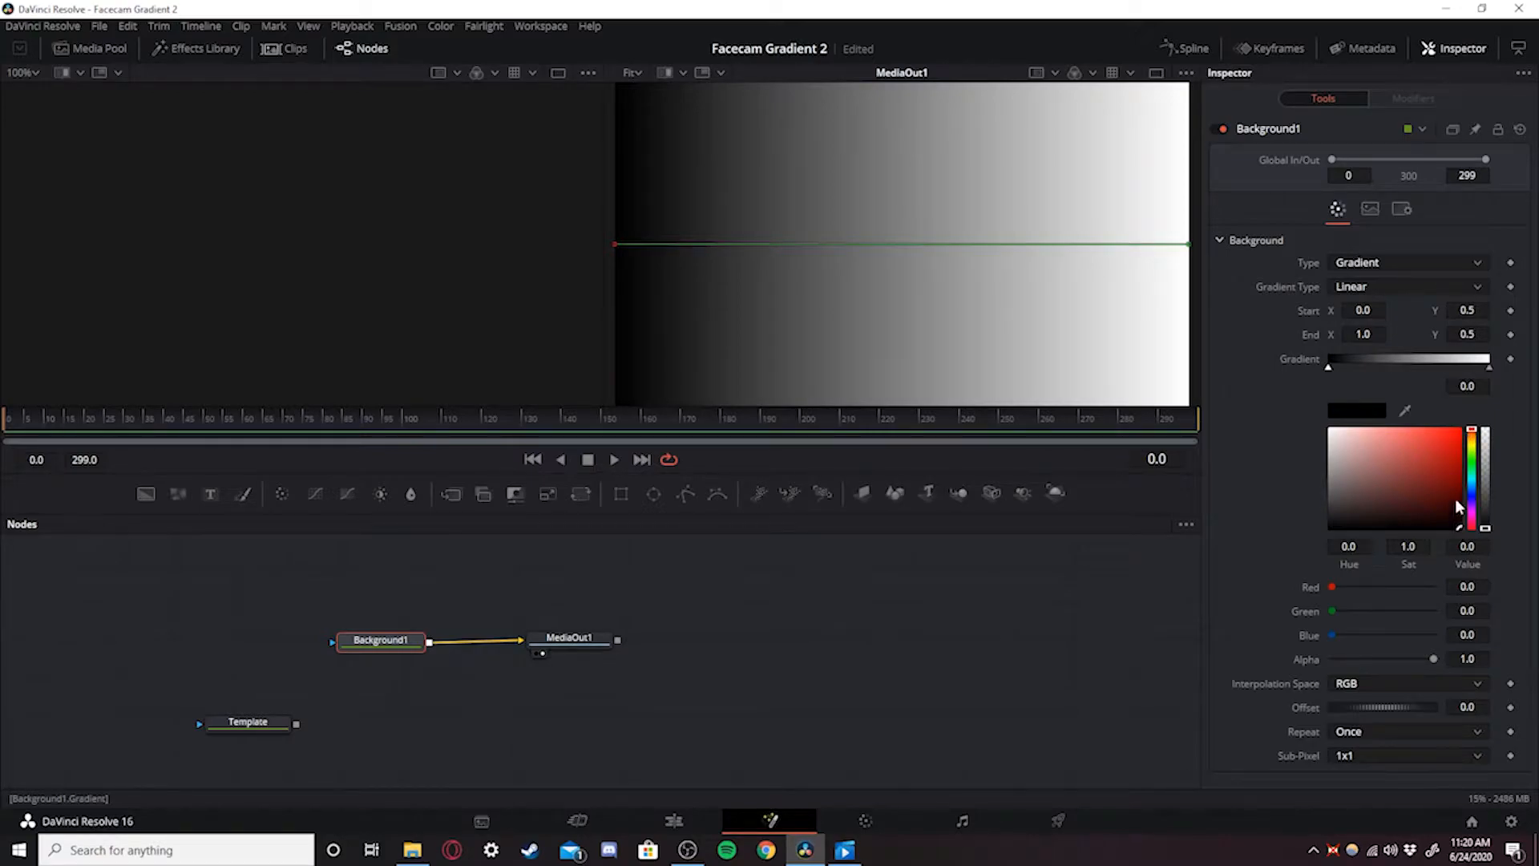
left_click(1447, 452)
left_click_drag(1447, 453, 1455, 451)
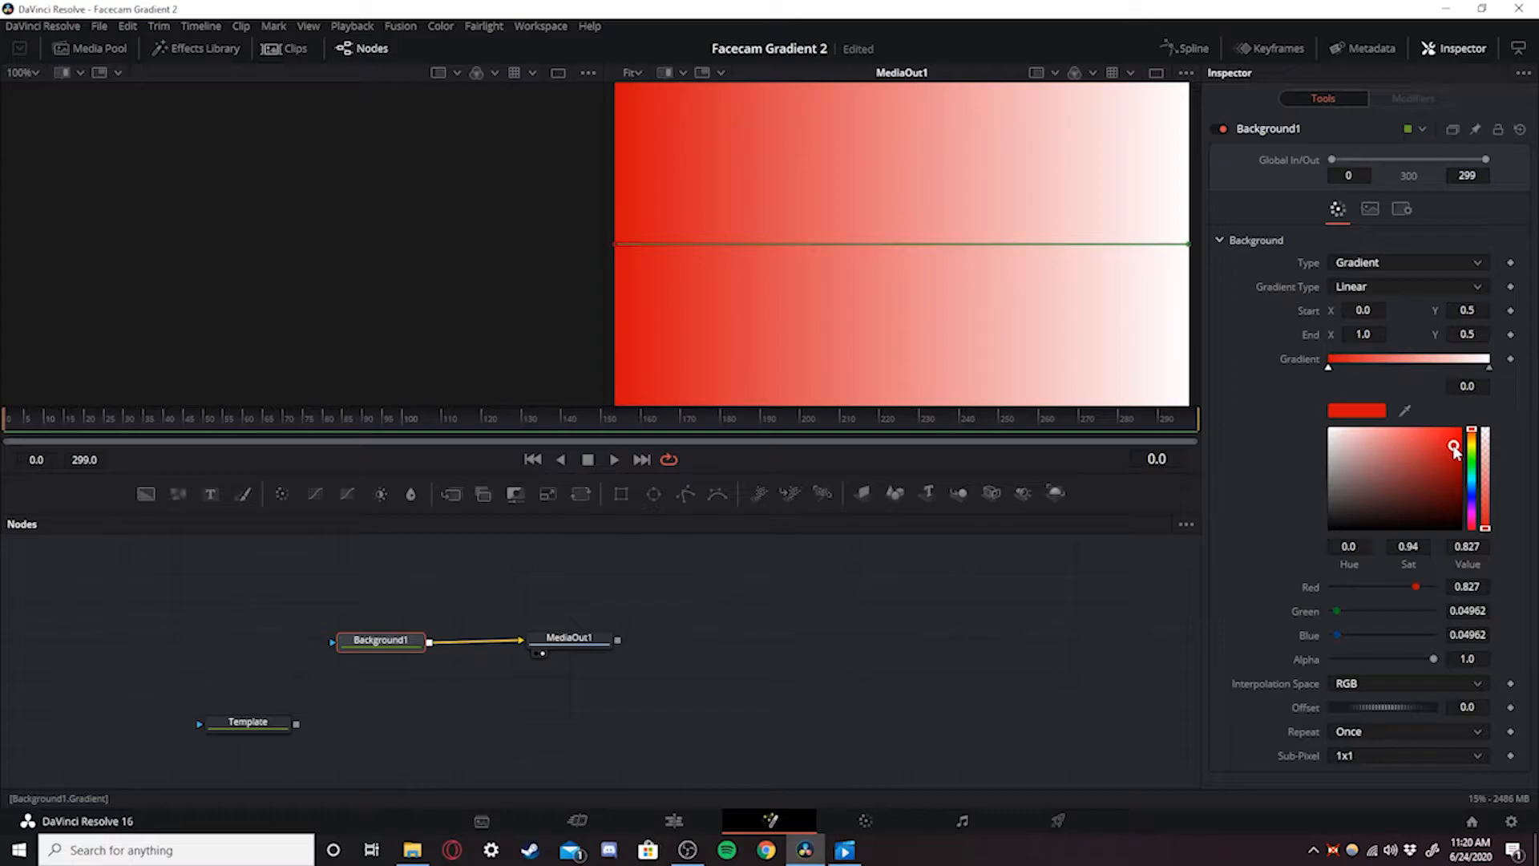
- Make the gradient's end color blue with hue 0.672, saturation 0.904 and value 0.78
left_click(1489, 366)
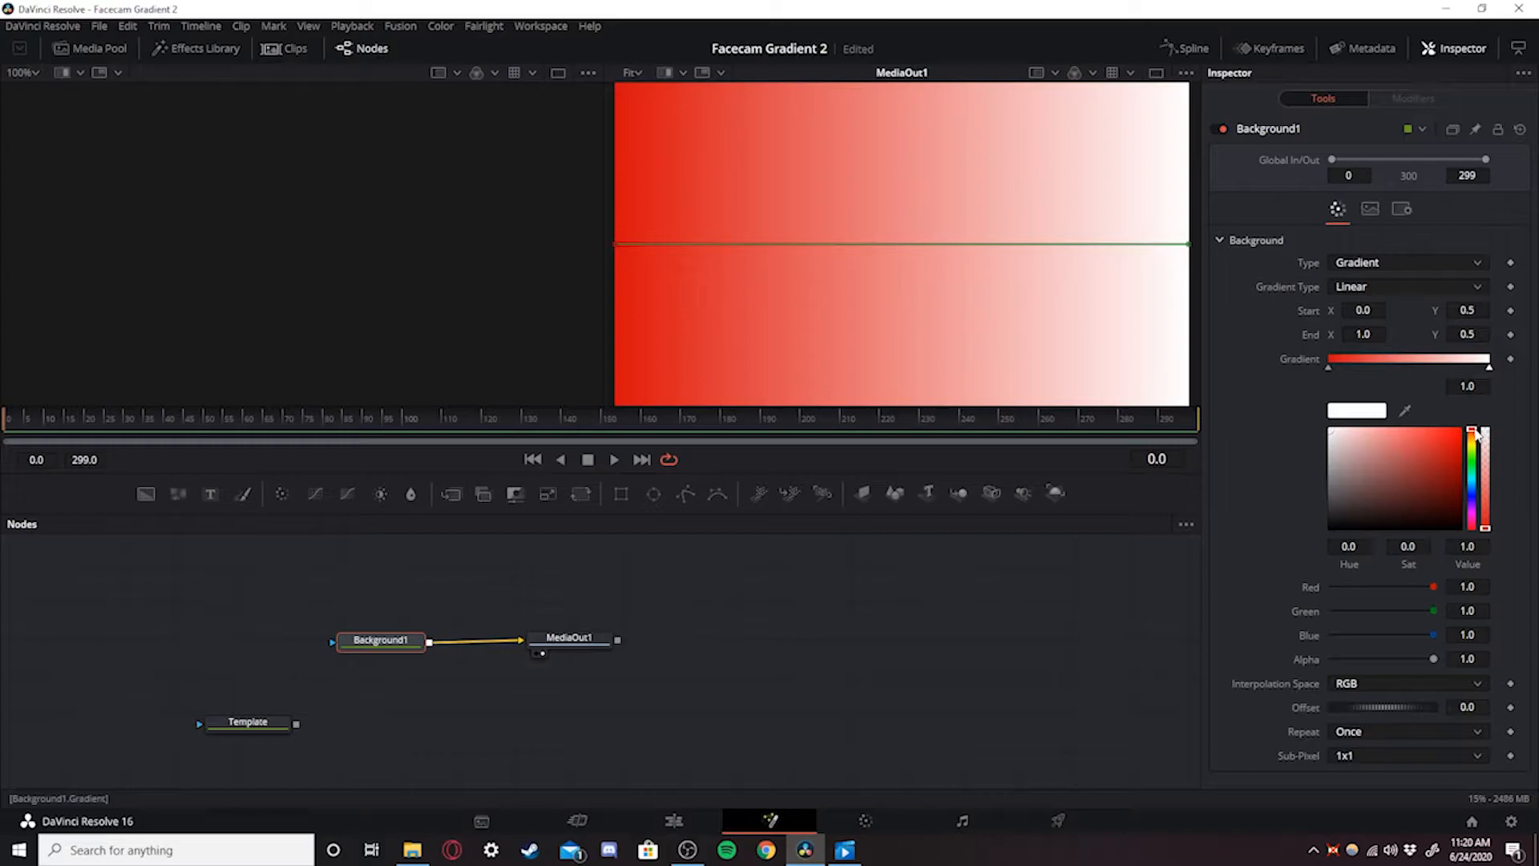
left_click_drag(1474, 434, 1475, 500)
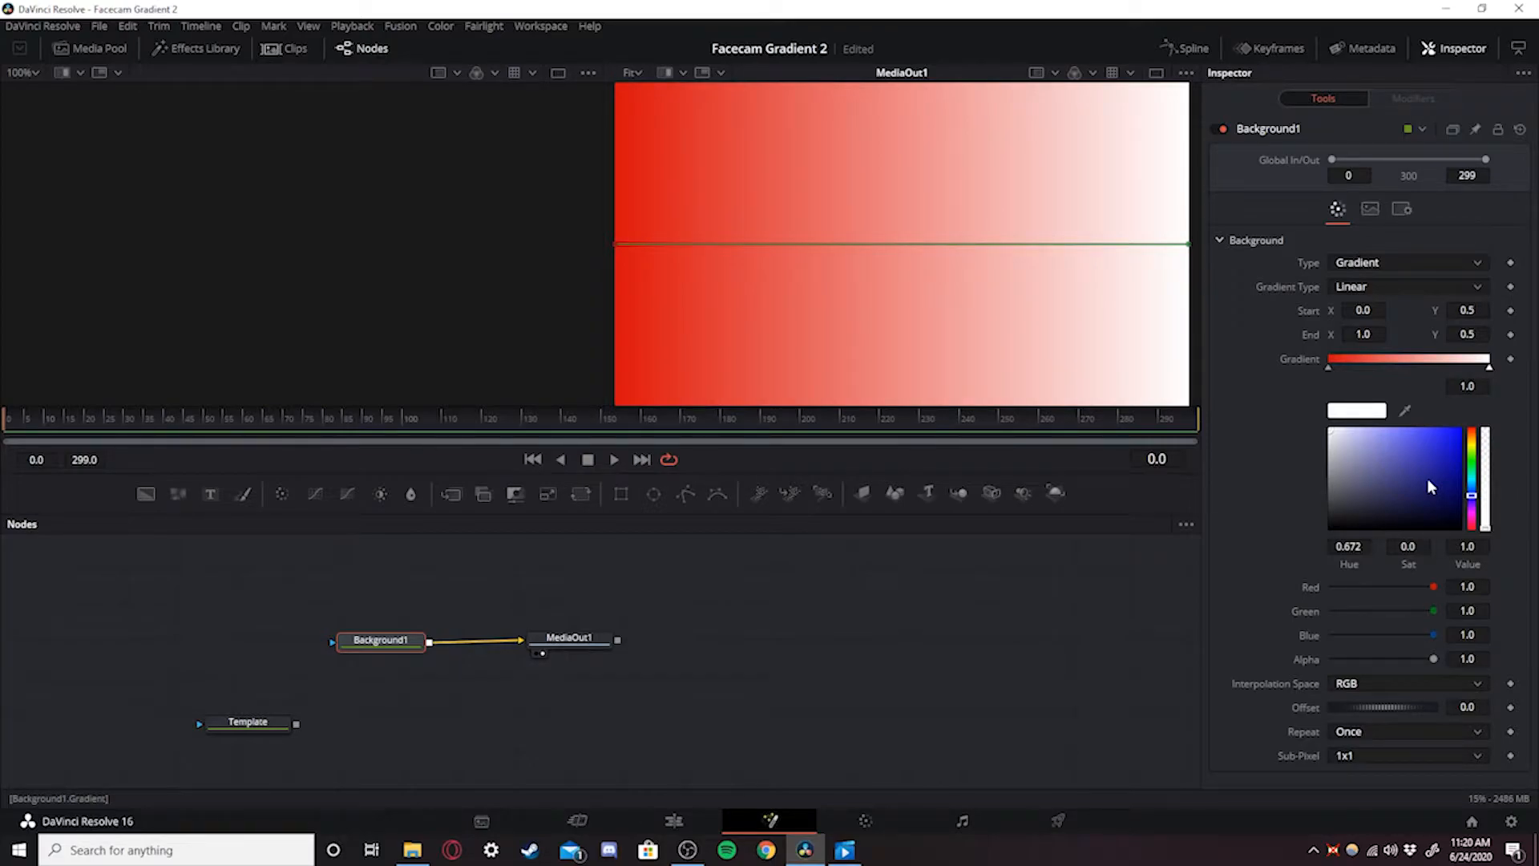
left_click_drag(1426, 477, 1449, 450)
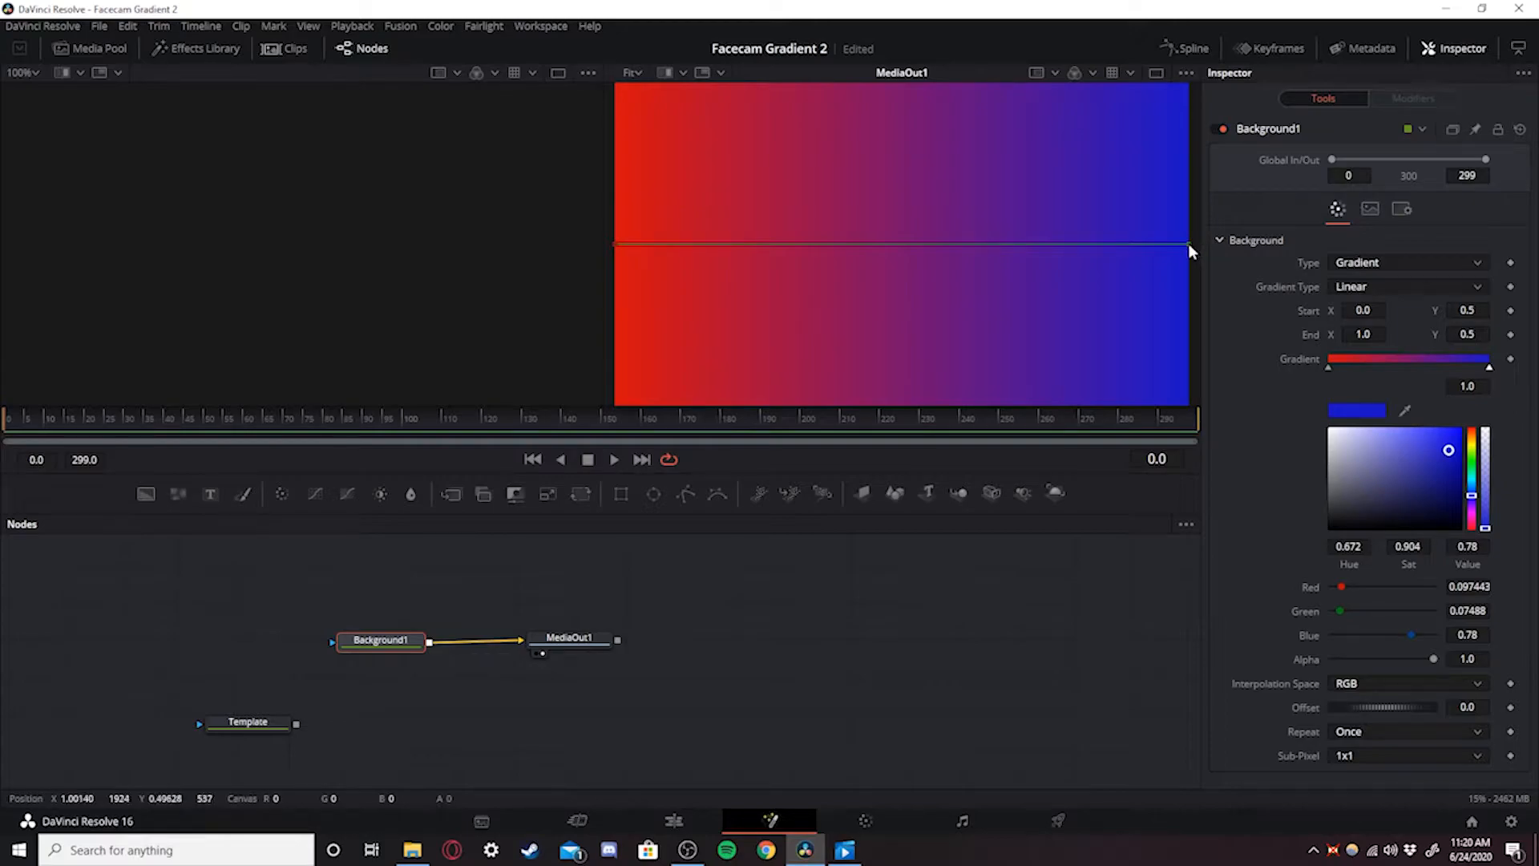
- Nudge the gradient's end point in the viewer and restore its End Y value to 0.5
left_click_drag(1189, 245, 1186, 243)
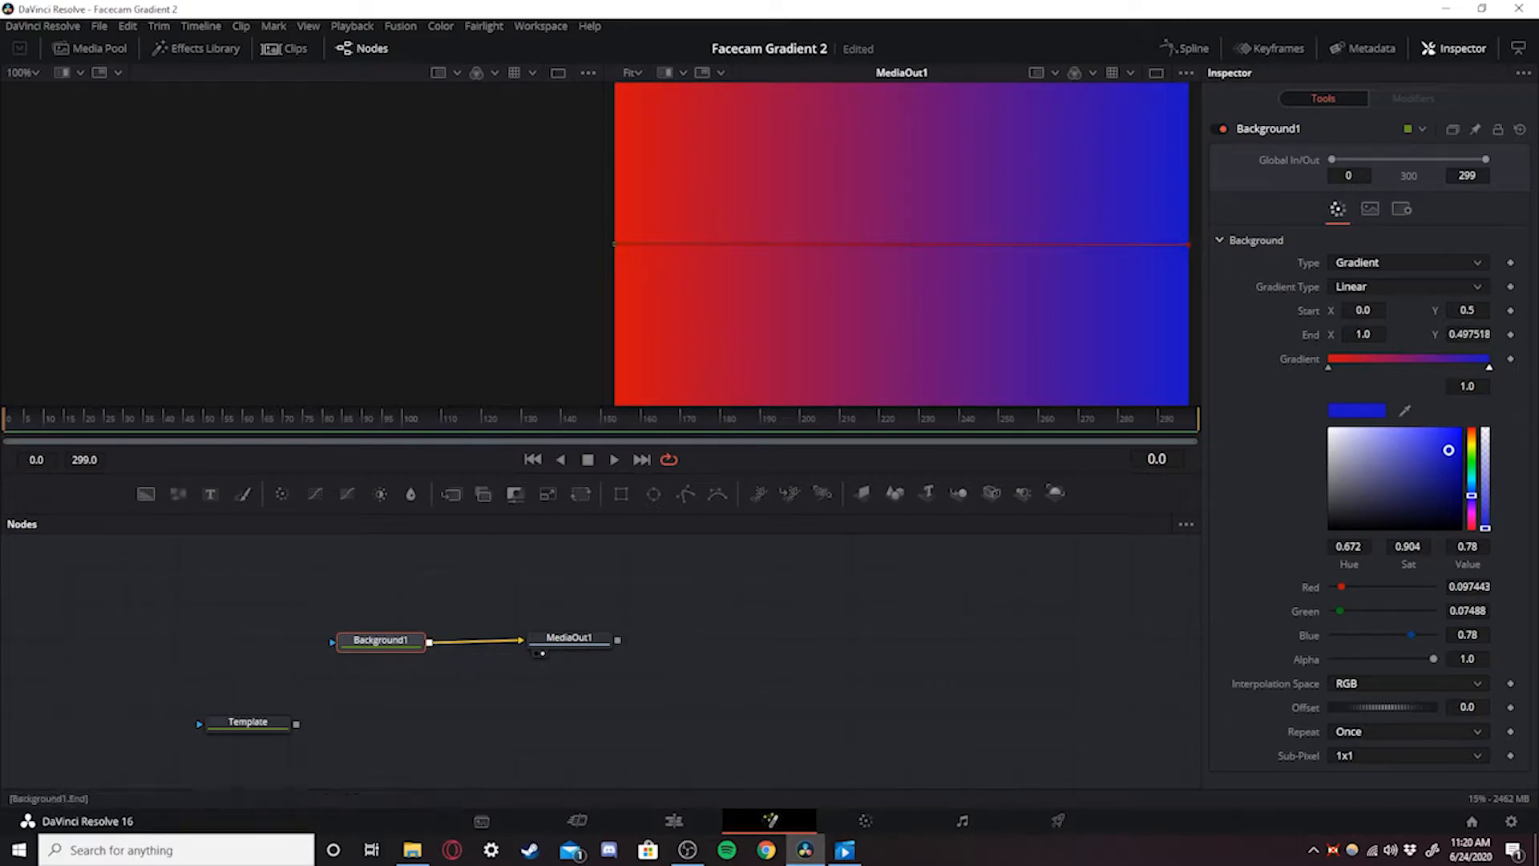
left_click(1466, 333)
type("0.5")
key("Return")
- Add keyframes for the gradient's Start and End positions at frame 0
left_click_drag(45, 430, 4, 432)
left_click(1510, 310)
left_click(1510, 334)
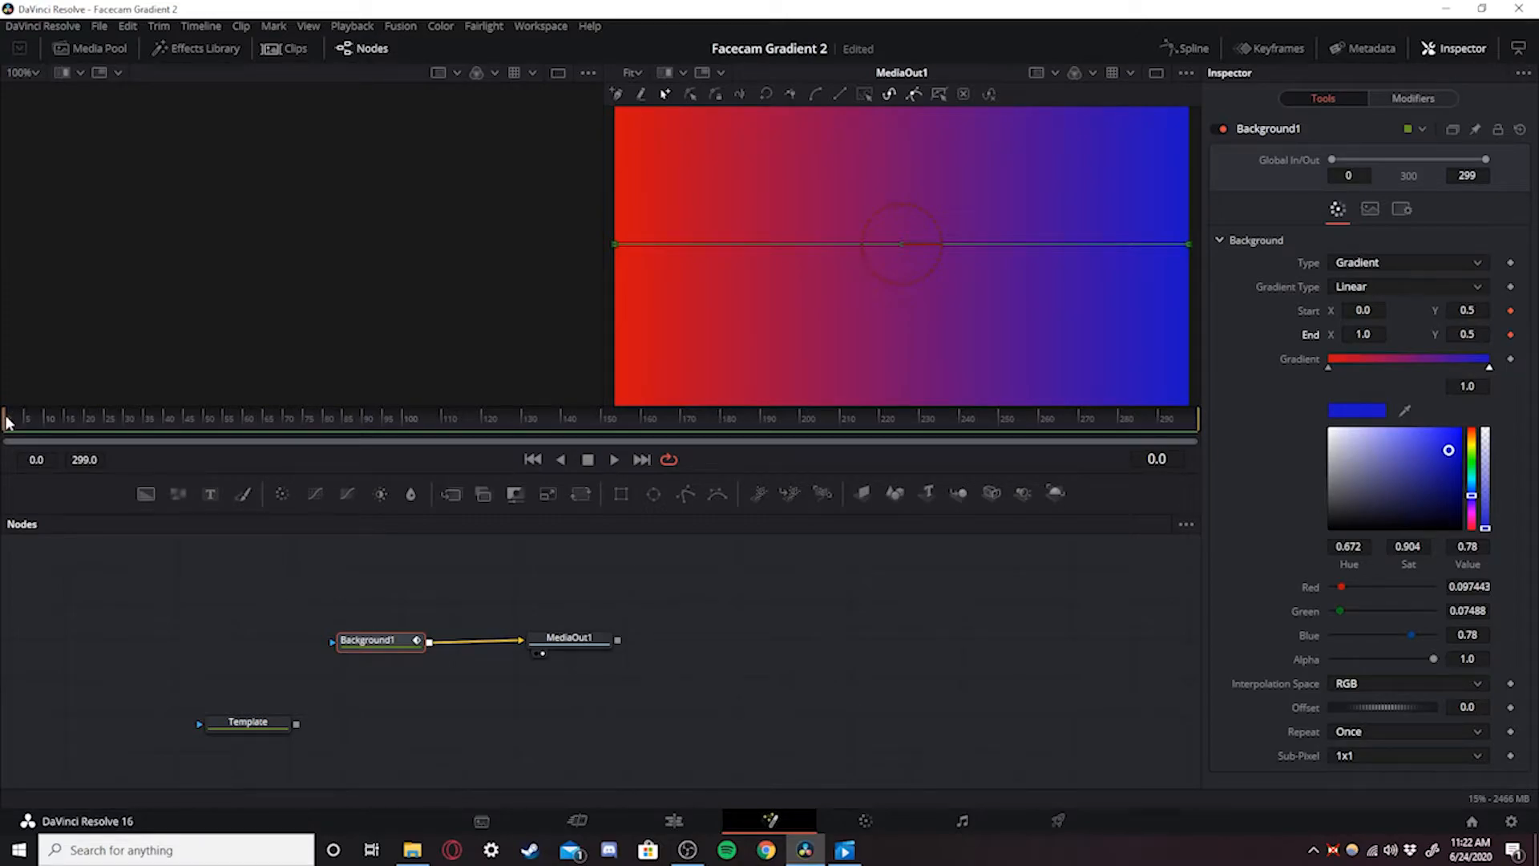
- At frame 75, move the gradient's end point to the image's top centre and its start point to the bottom centre
left_click_drag(36, 418, 305, 418)
left_click(1188, 243)
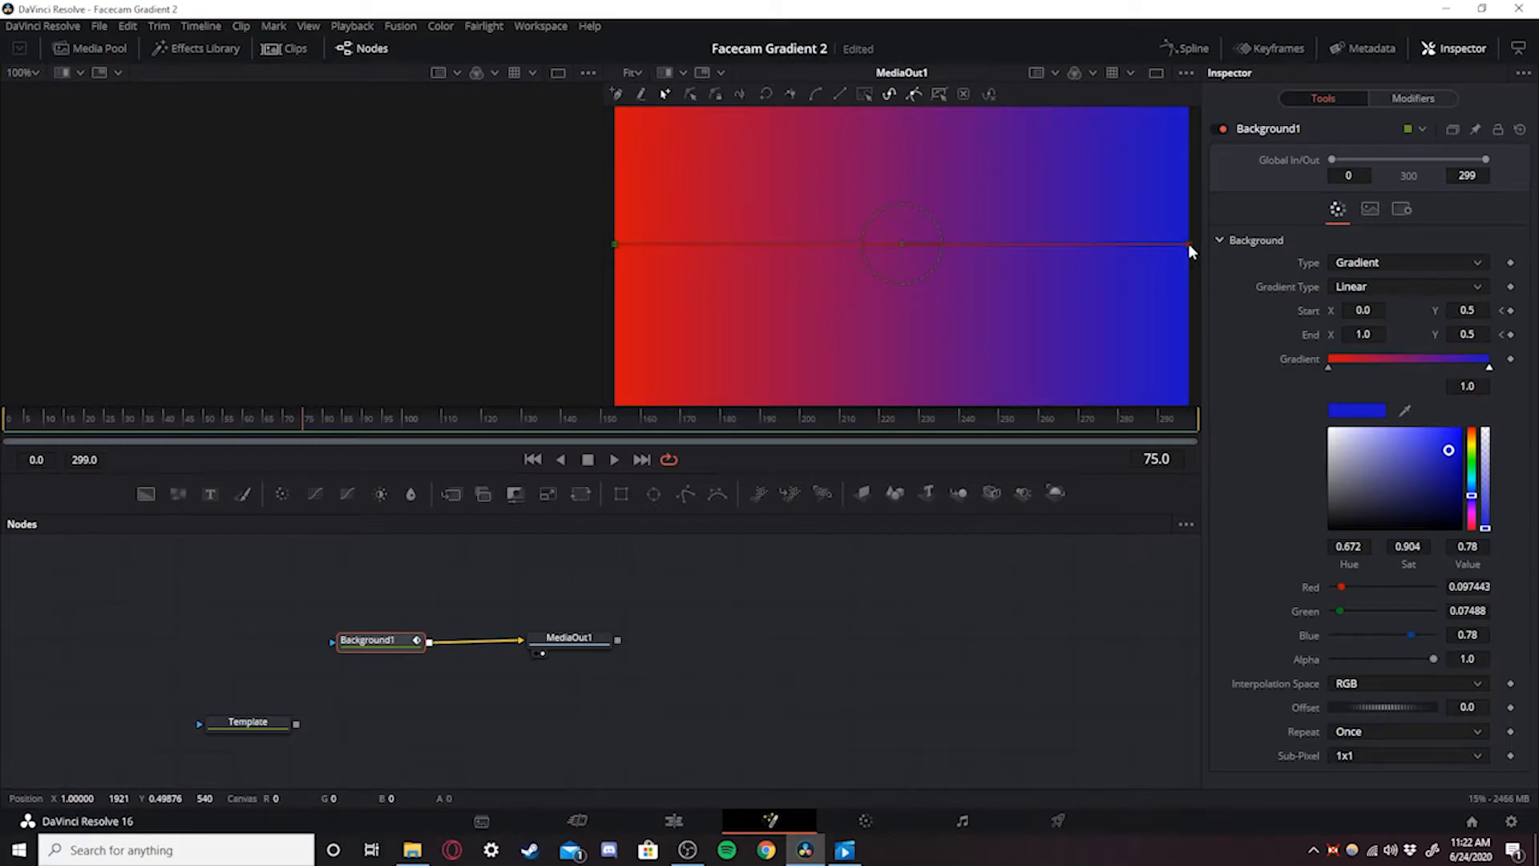
left_click_drag(1187, 243, 908, 108)
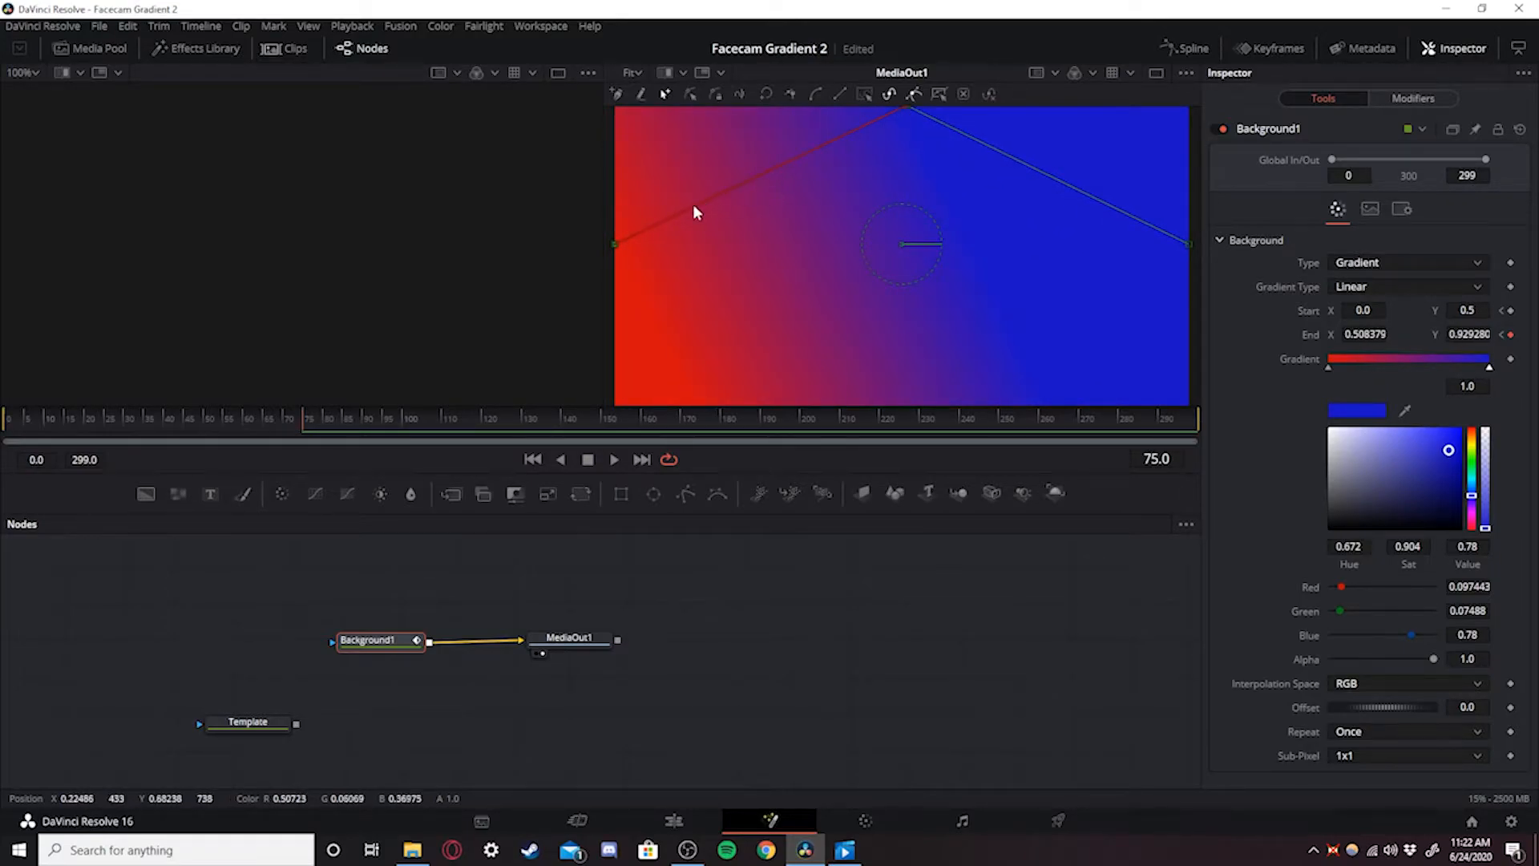
left_click_drag(612, 244, 897, 404)
left_click_drag(906, 109, 901, 104)
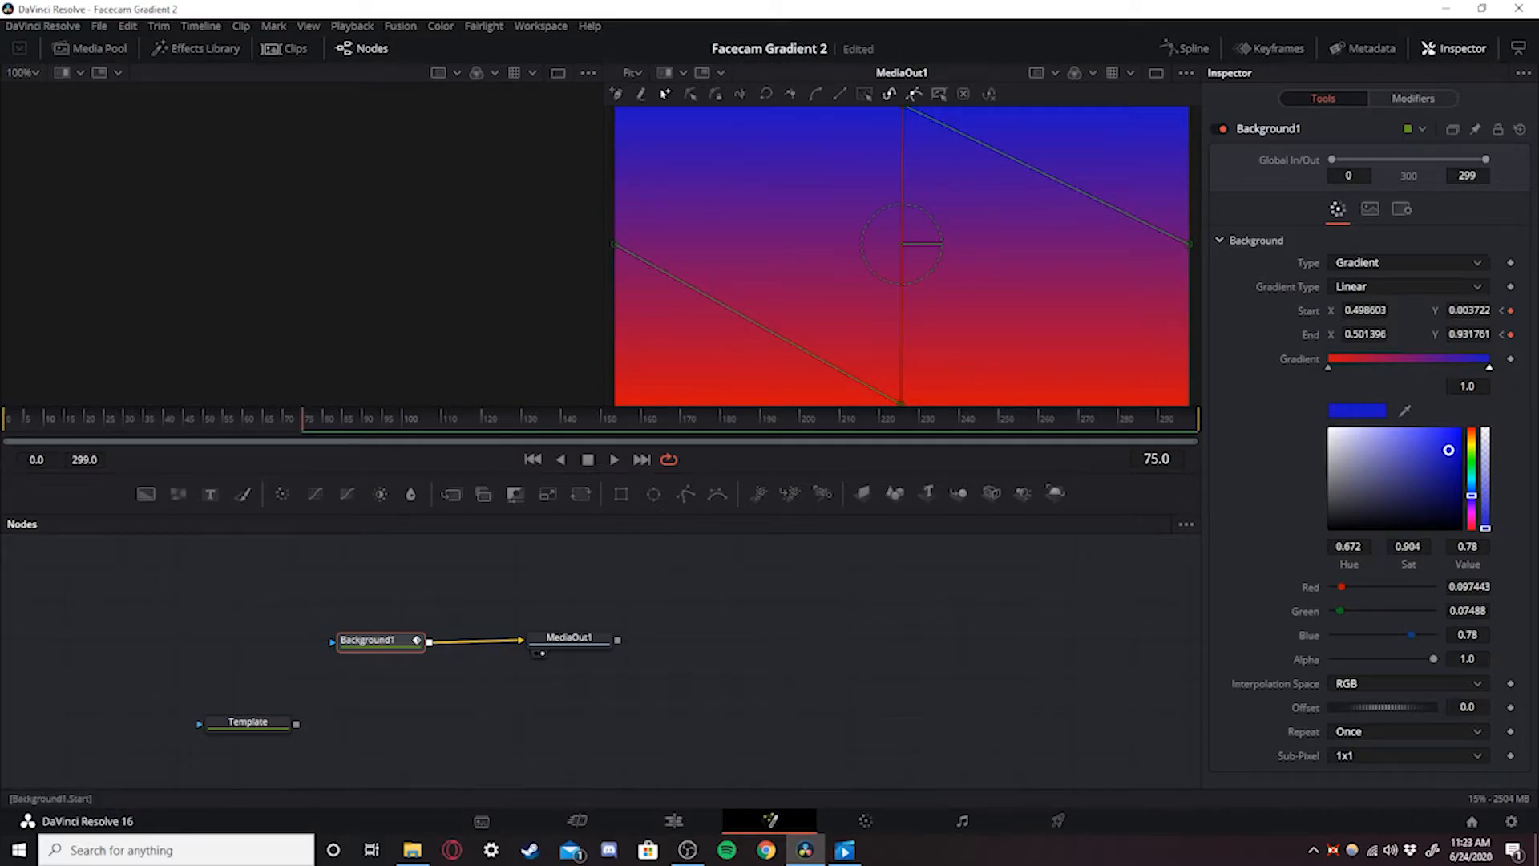
- Set the gradient's Start to X 0.5, Y 0 and its End to X 0.5, Y 1 at frame 75
double_click(1364, 310)
type("0.5")
key("Tab")
type("0")
key("Tab")
type("0.5")
key("Tab")
type("1")
key("Tab")
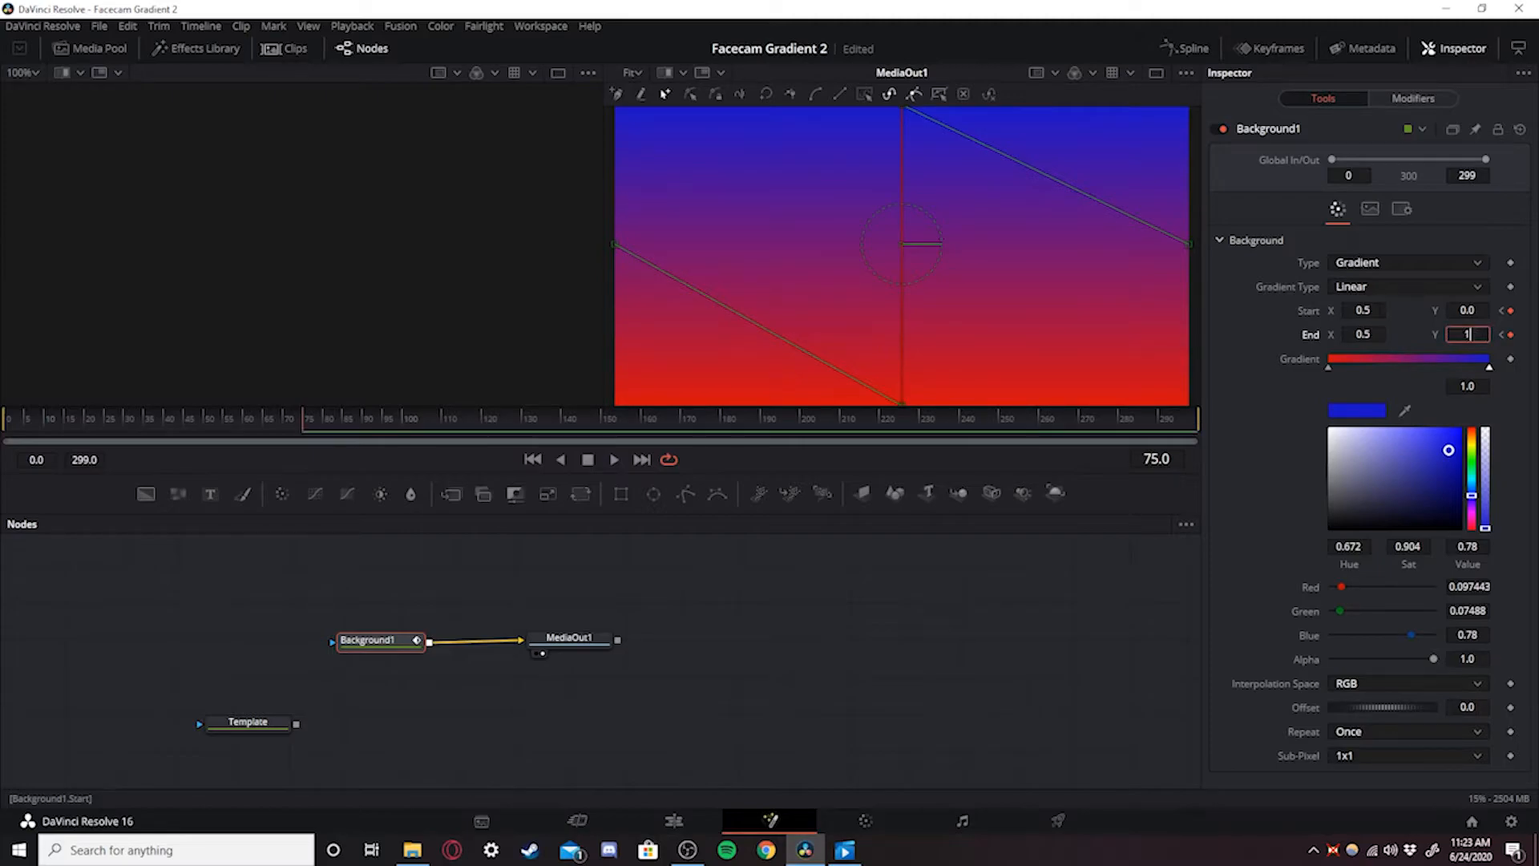
left_click(1384, 387)
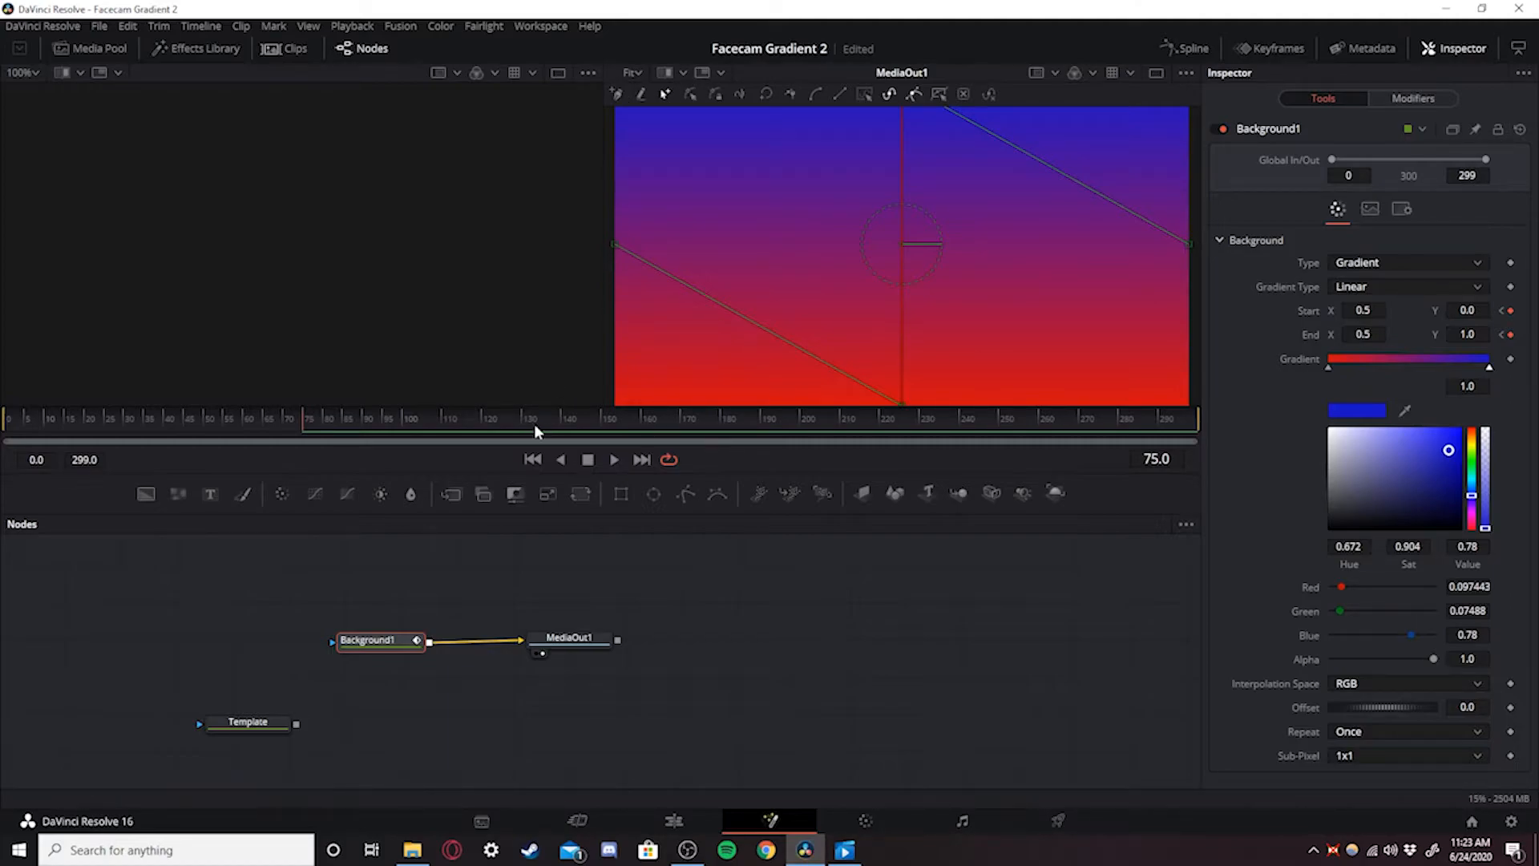
- At frame 150, move the gradient's start point to the middle of the image's right edge and set End to X 0, Y 0.5
left_click(601, 416)
left_click_drag(902, 401, 1190, 238)
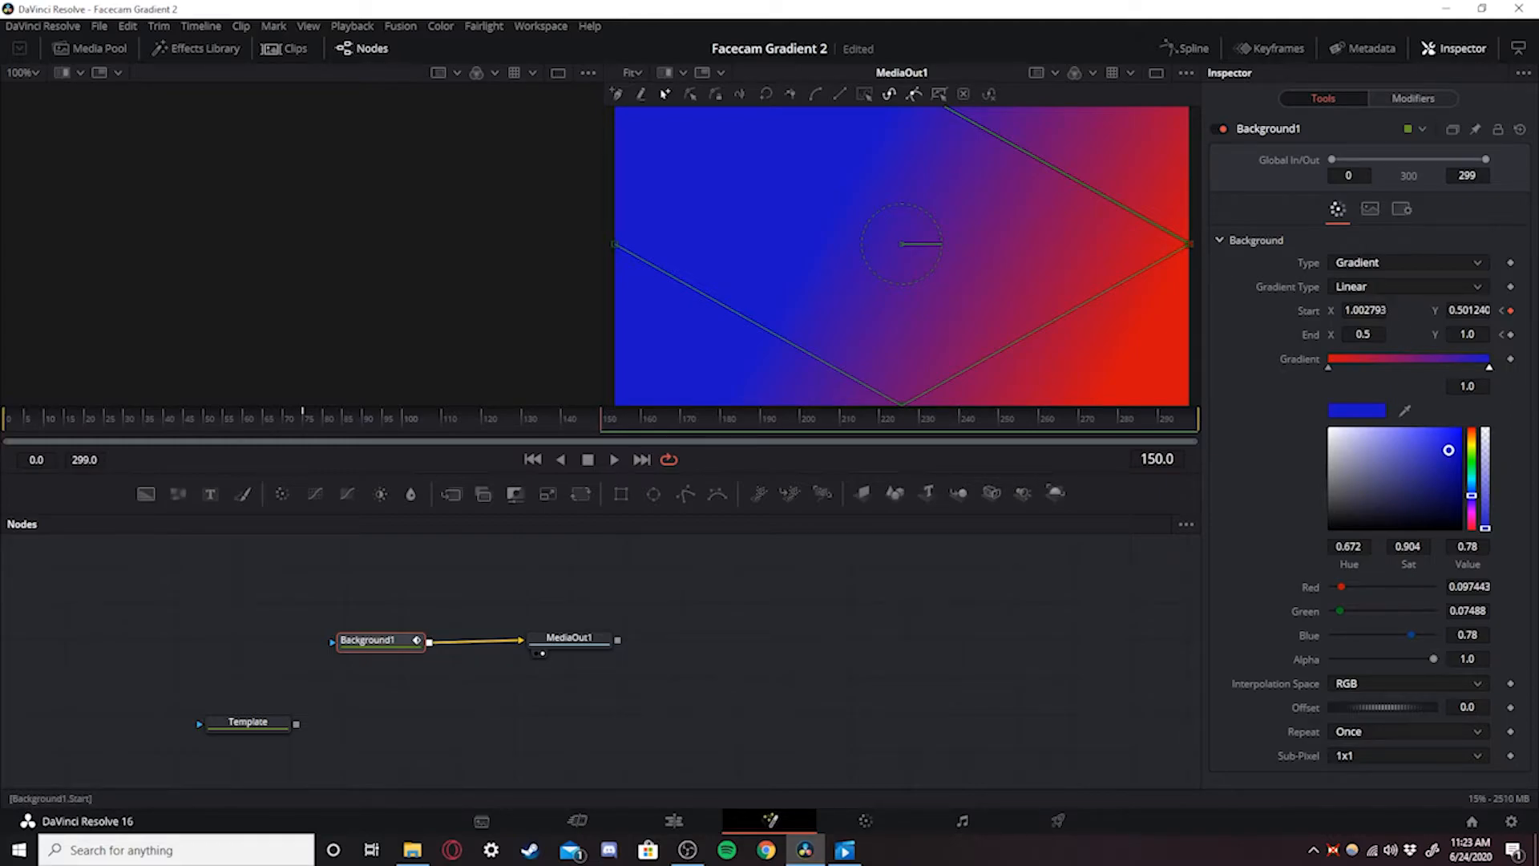
left_click(1362, 334)
key("BackSpace")
key("BackSpace")
key("Tab")
type("0.5")
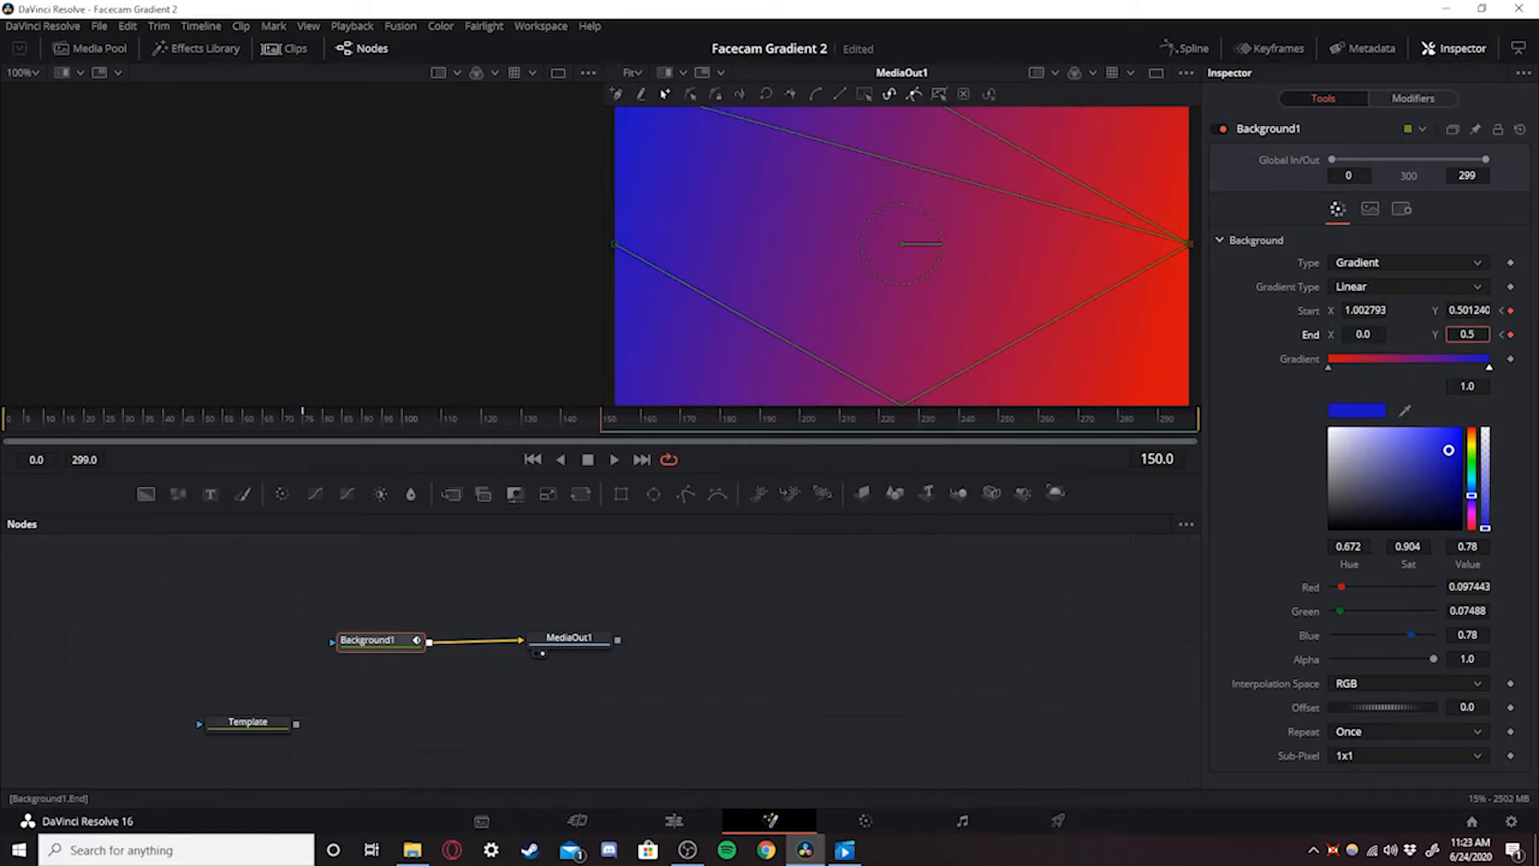
key("Return")
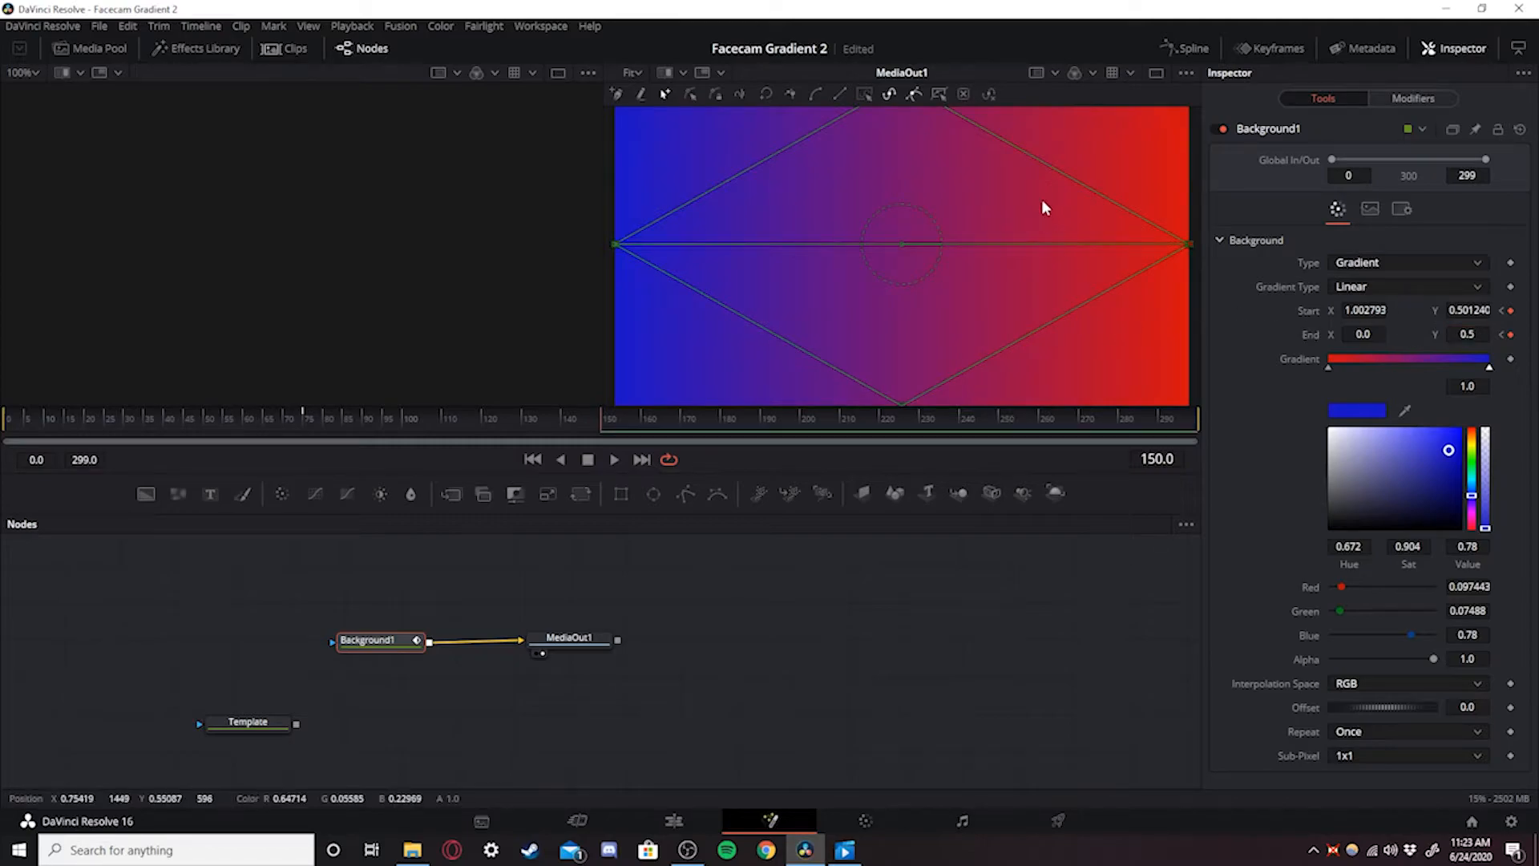
- Set the gradient's Start position to exactly X 1, Y 0.5 at frame 150
left_click(1367, 310)
type("1")
key("Tab")
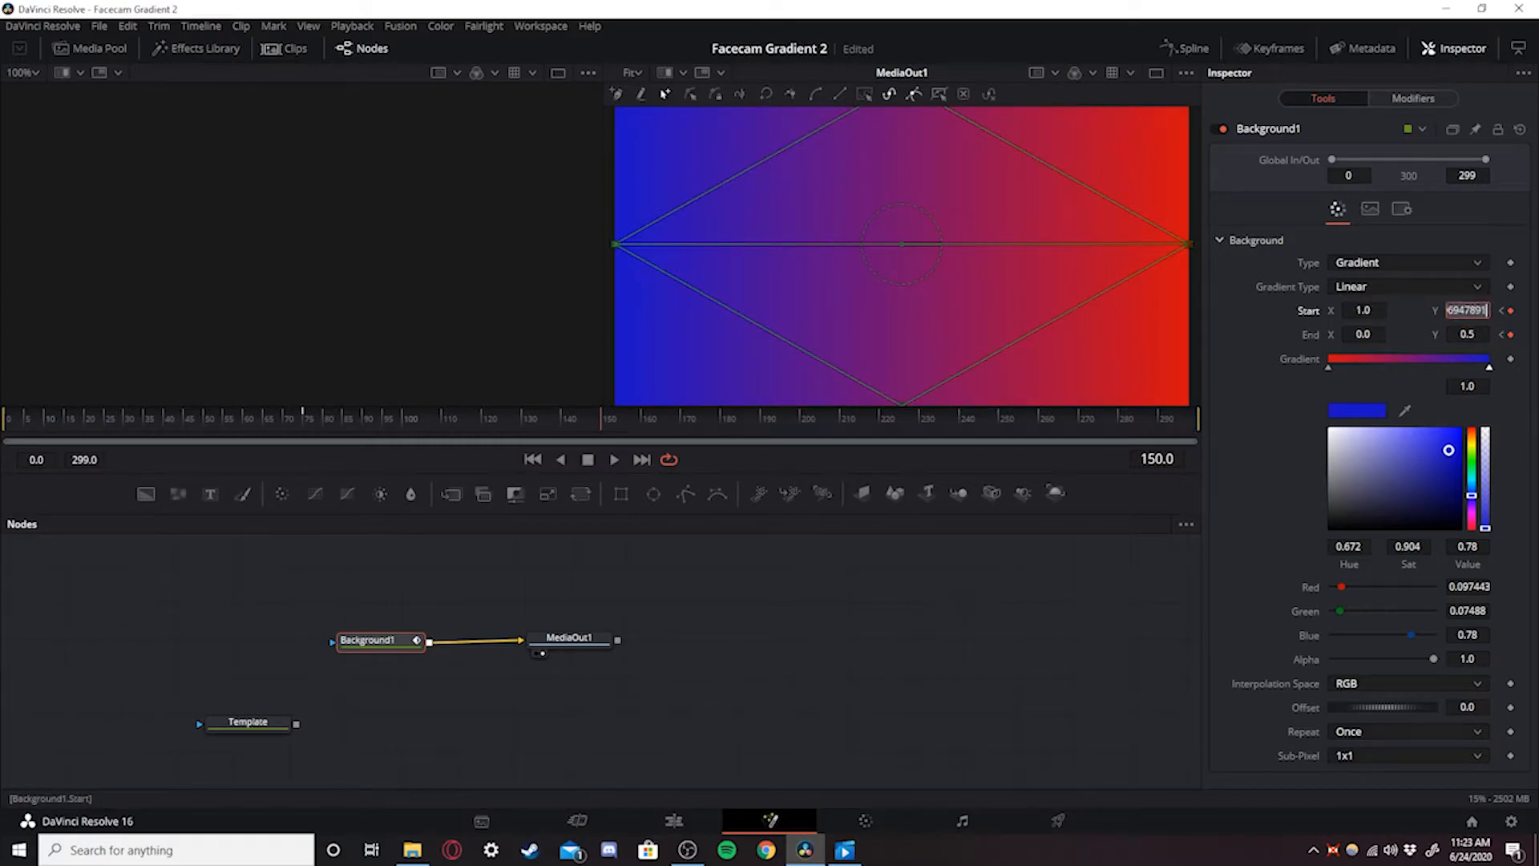
type("0.5")
key("Tab")
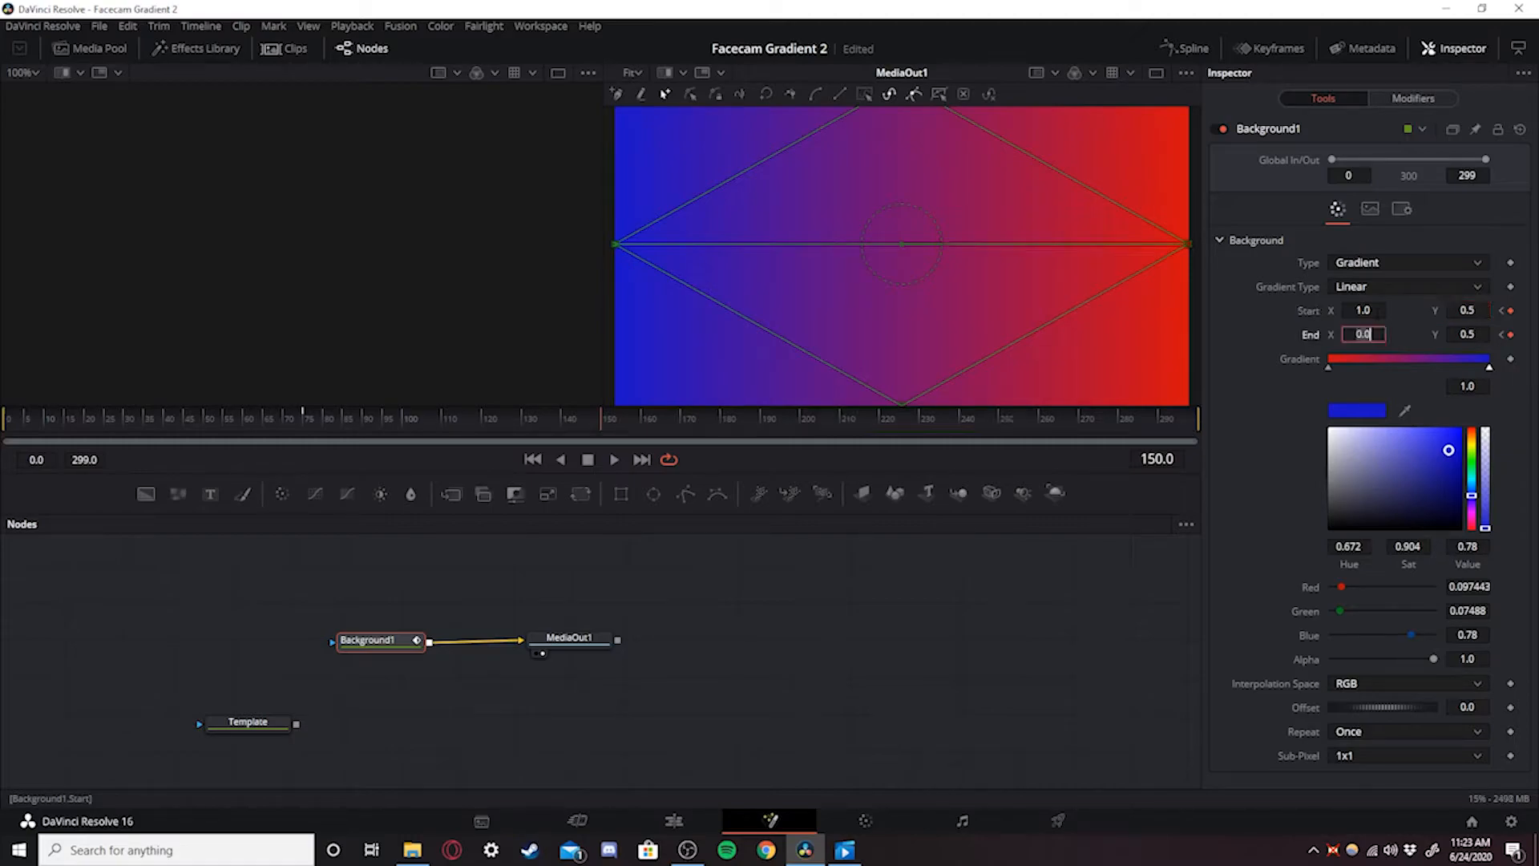
left_click(1397, 335)
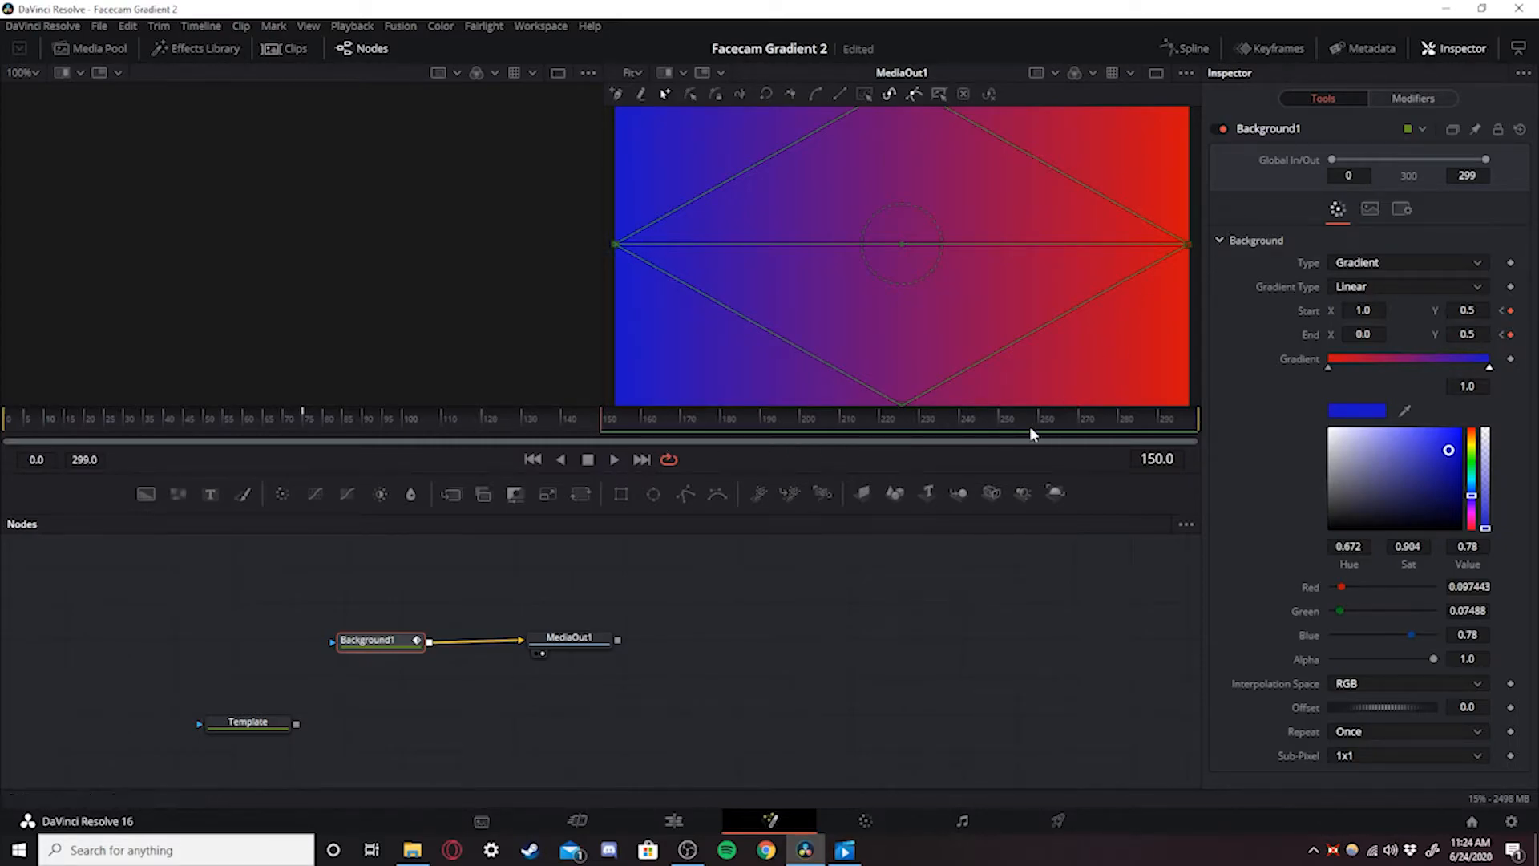
- At frame 225, move the gradient's end point to the image's bottom centre and its start point to the top centre
left_click(902, 412)
left_click_drag(902, 408, 904, 415)
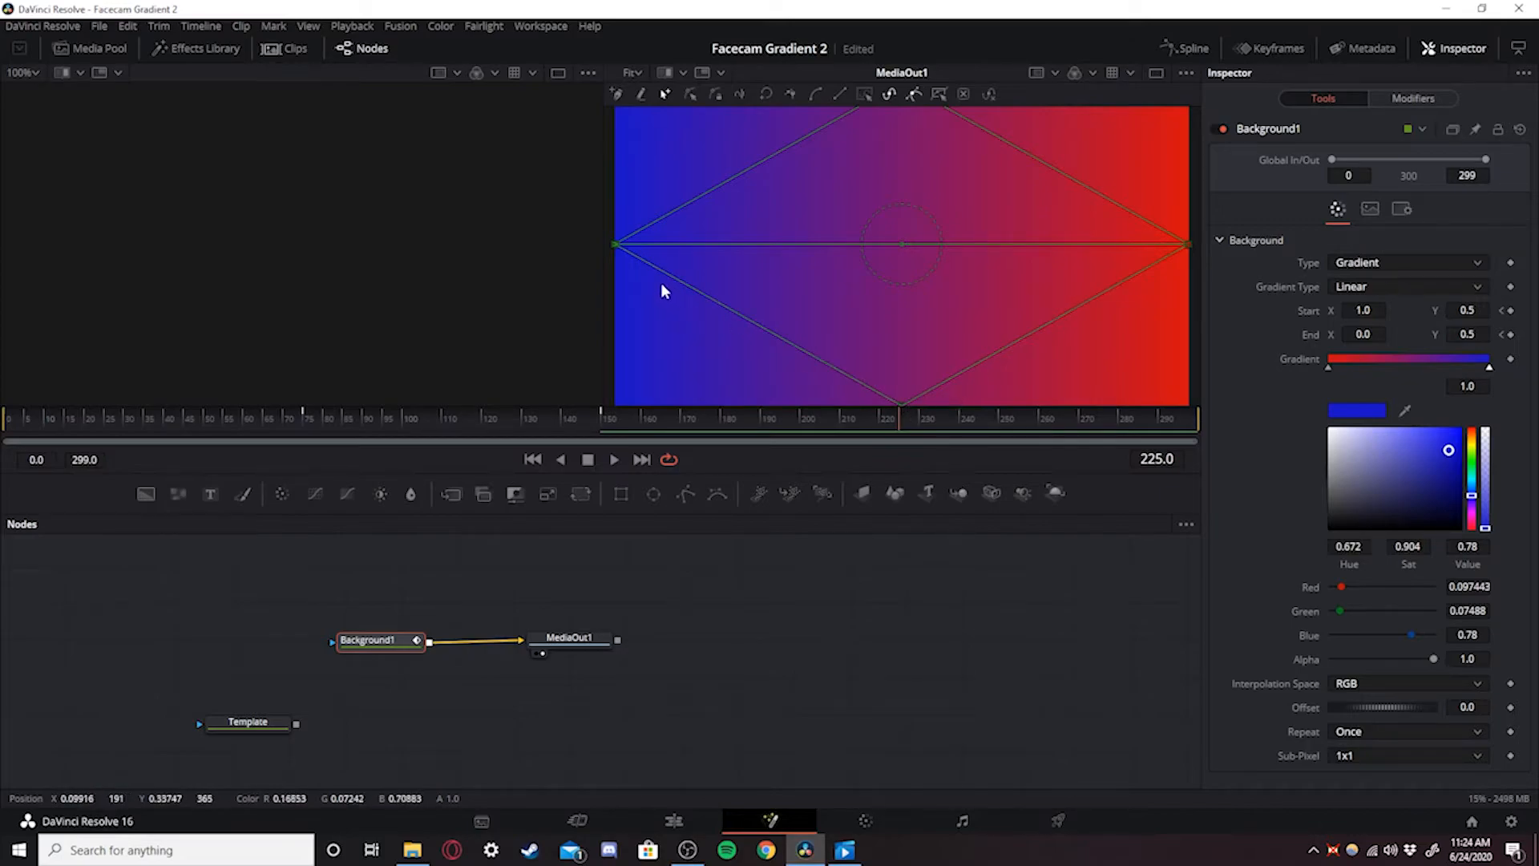
left_click_drag(614, 243, 901, 401)
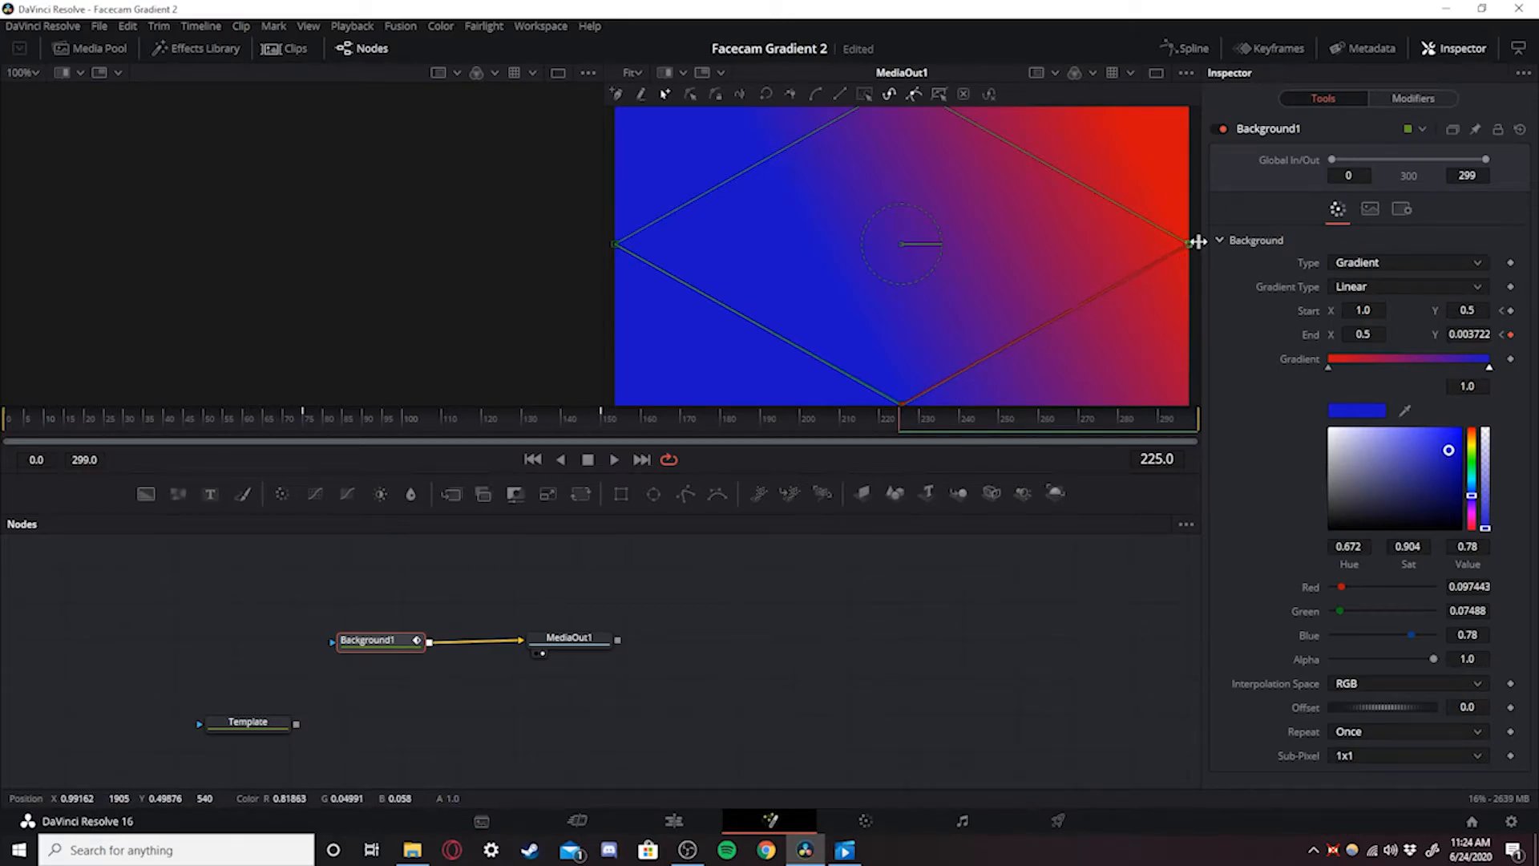
left_click_drag(1186, 244, 901, 85)
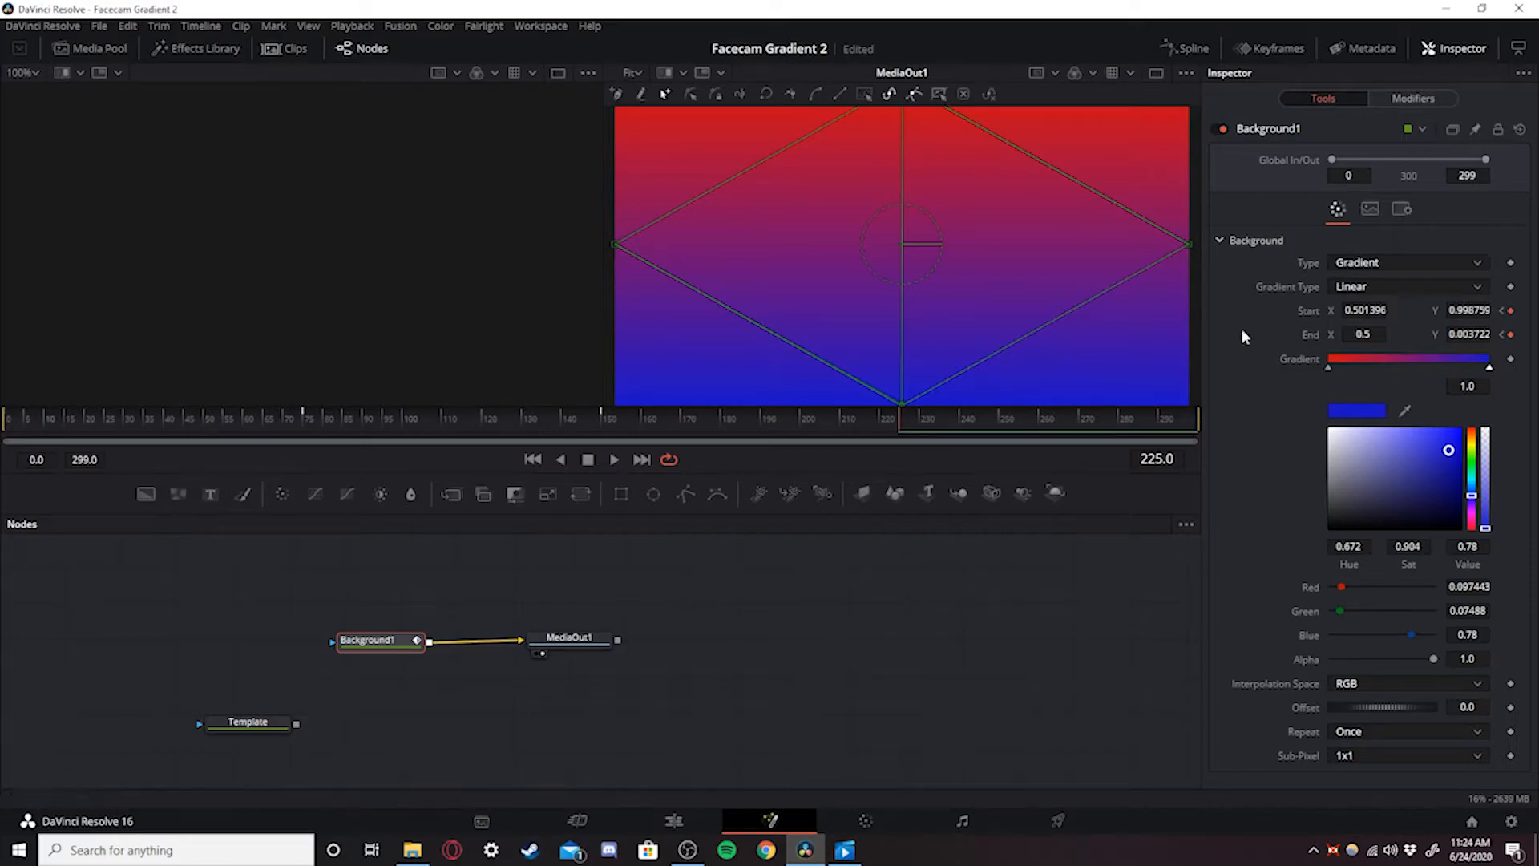
- Set the gradient's Start to X 0.5, Y 1 and its End Y to 0 at frame 225
left_click(1363, 310)
type("0.5")
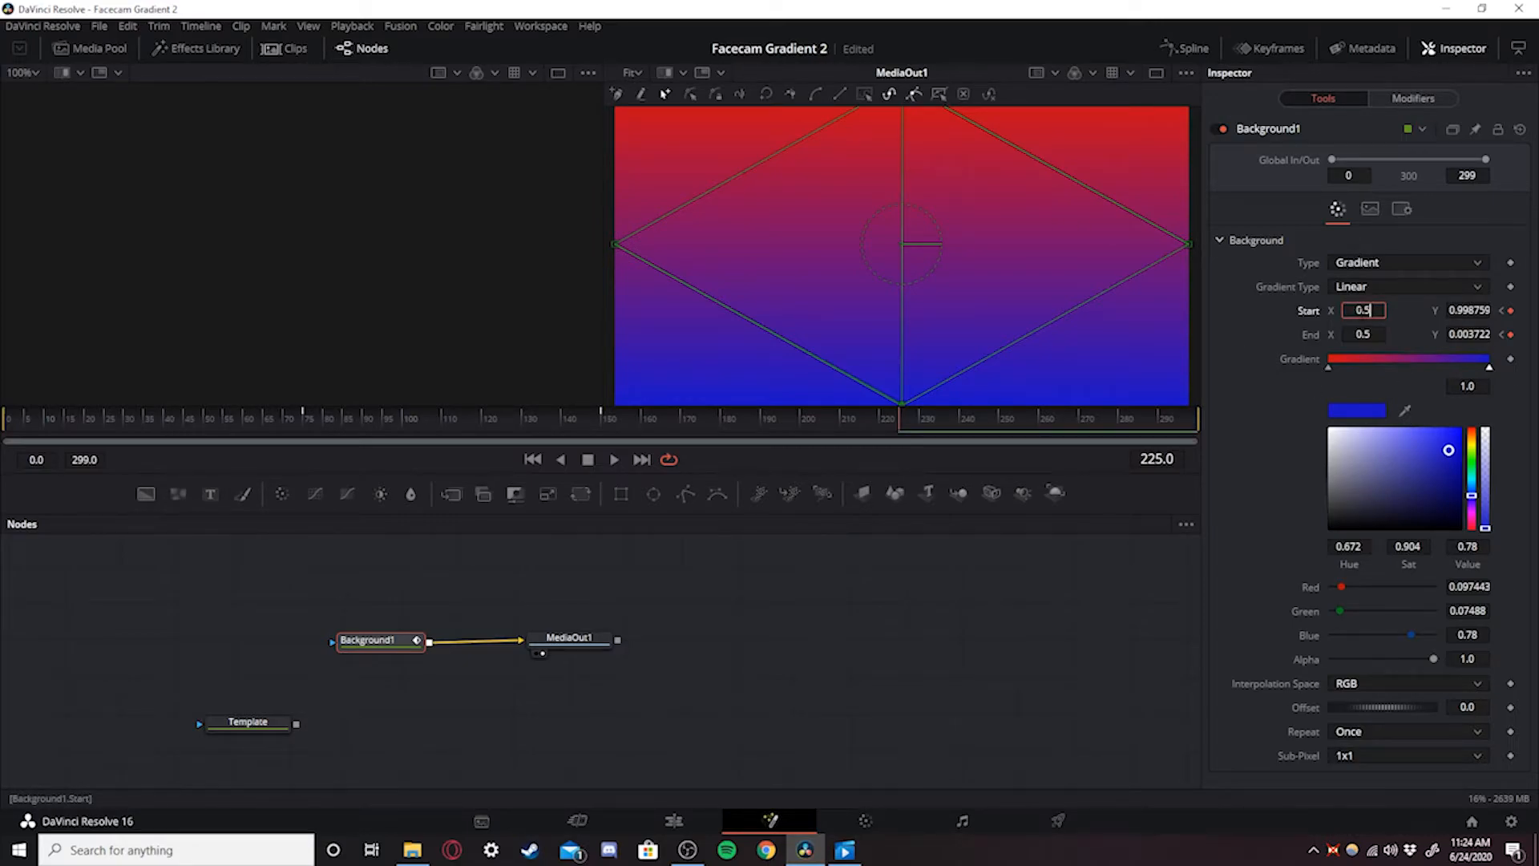
key("Tab")
type("1")
key("Tab")
key("Tab")
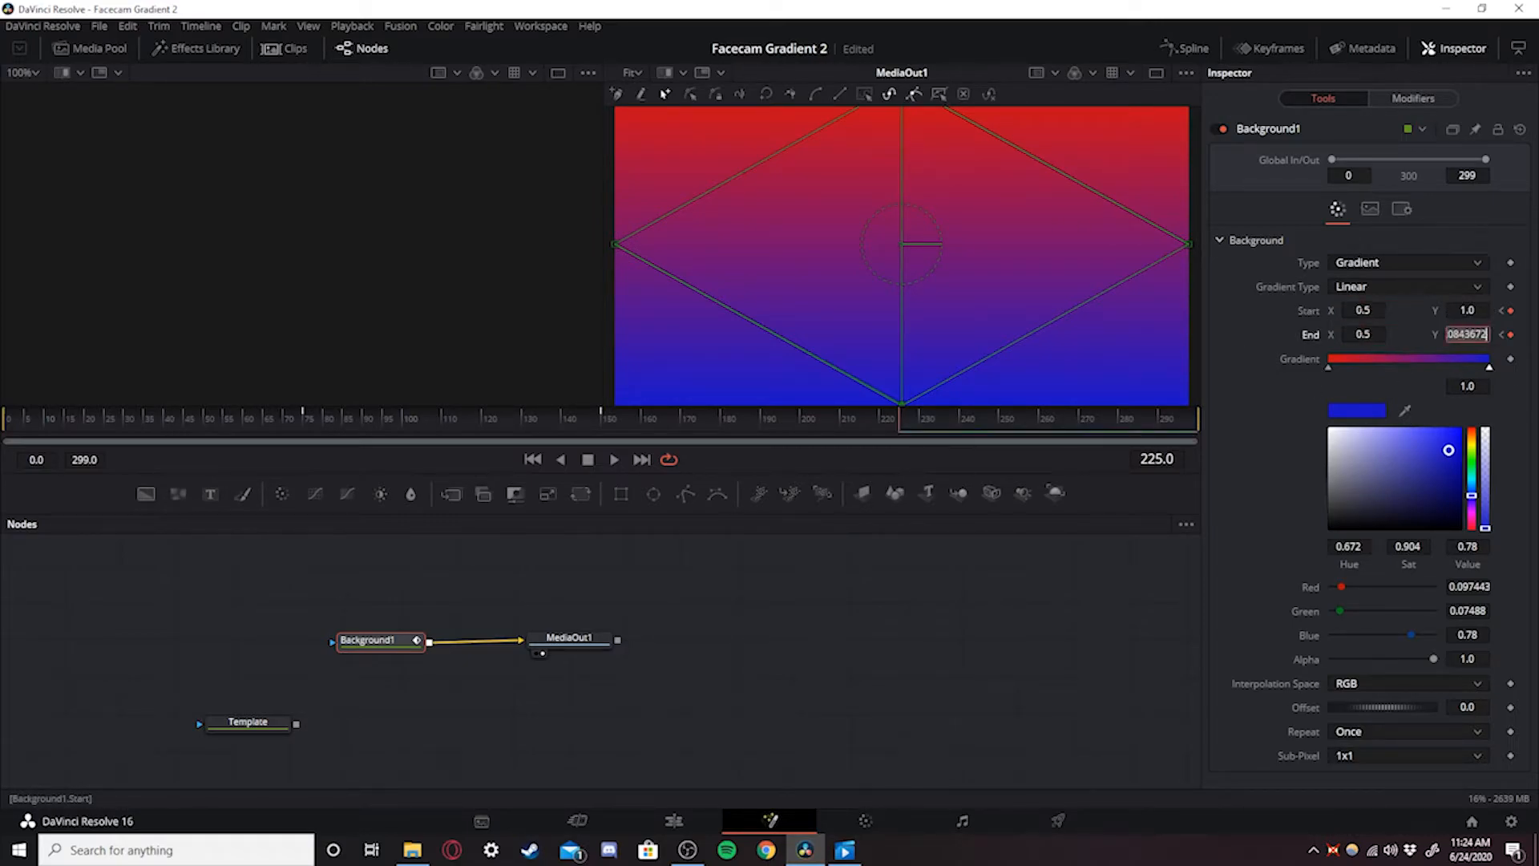
type("0")
key("Return")
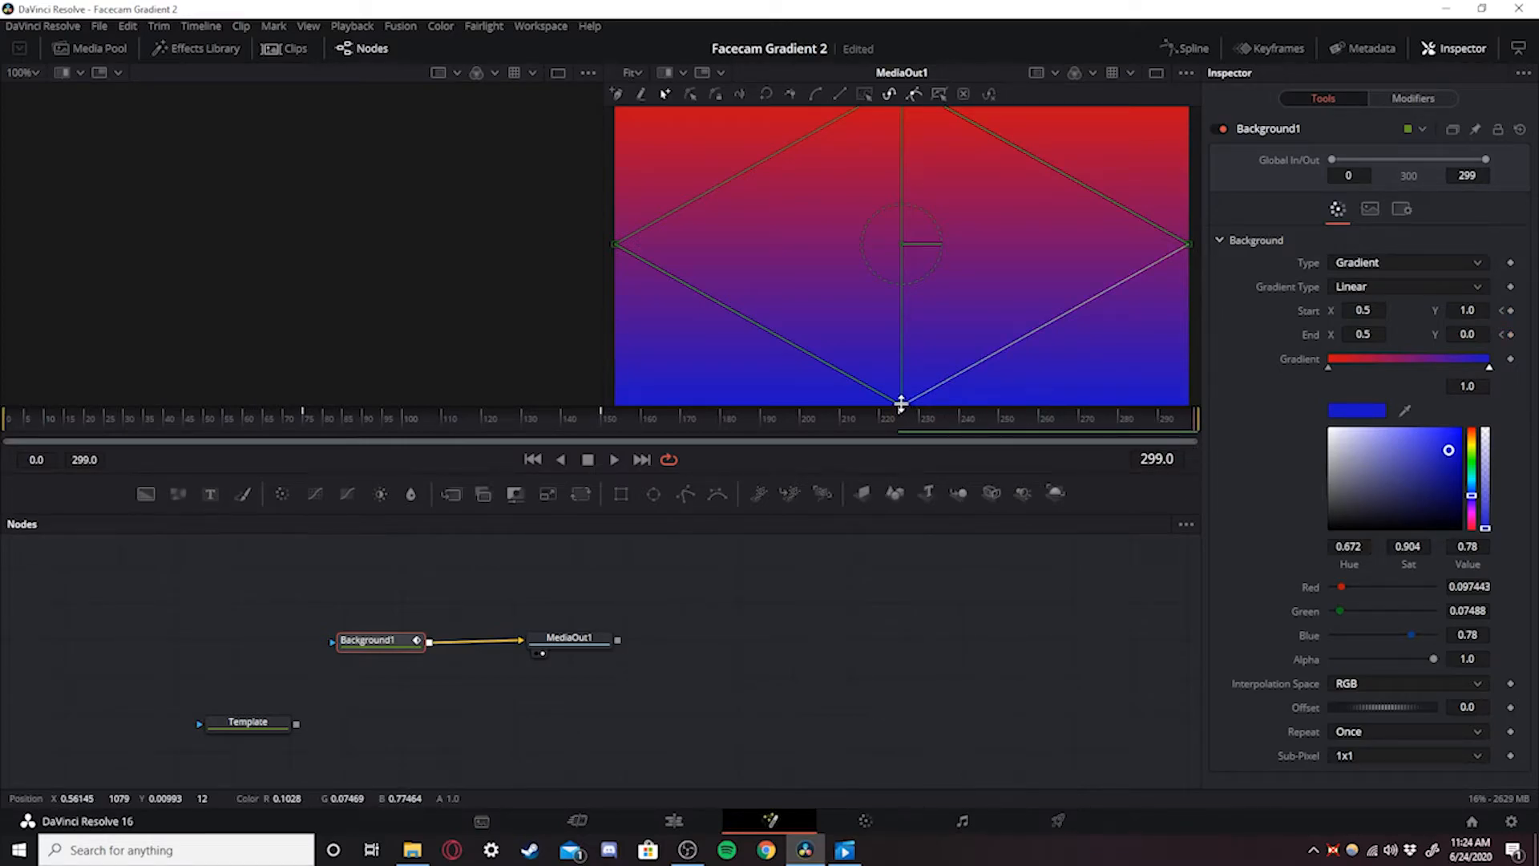
- At frame 299, set the gradient's Start to X 0, Y 0.5 and its End to X 1, Y 0.5
left_click_drag(901, 402, 1189, 243)
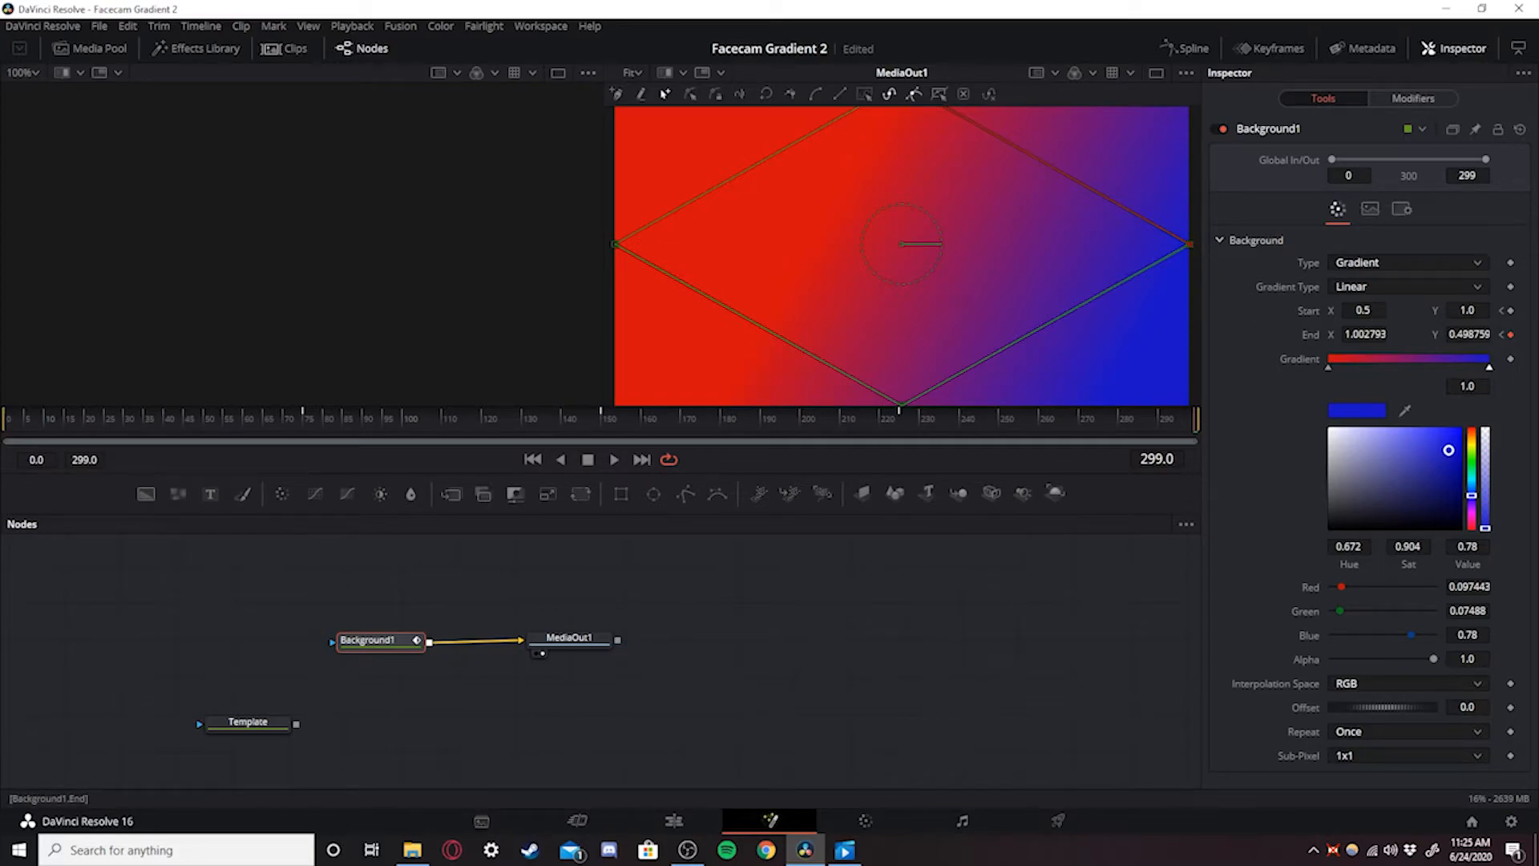
left_click(1370, 310)
type("0")
key("Tab")
type("0.5")
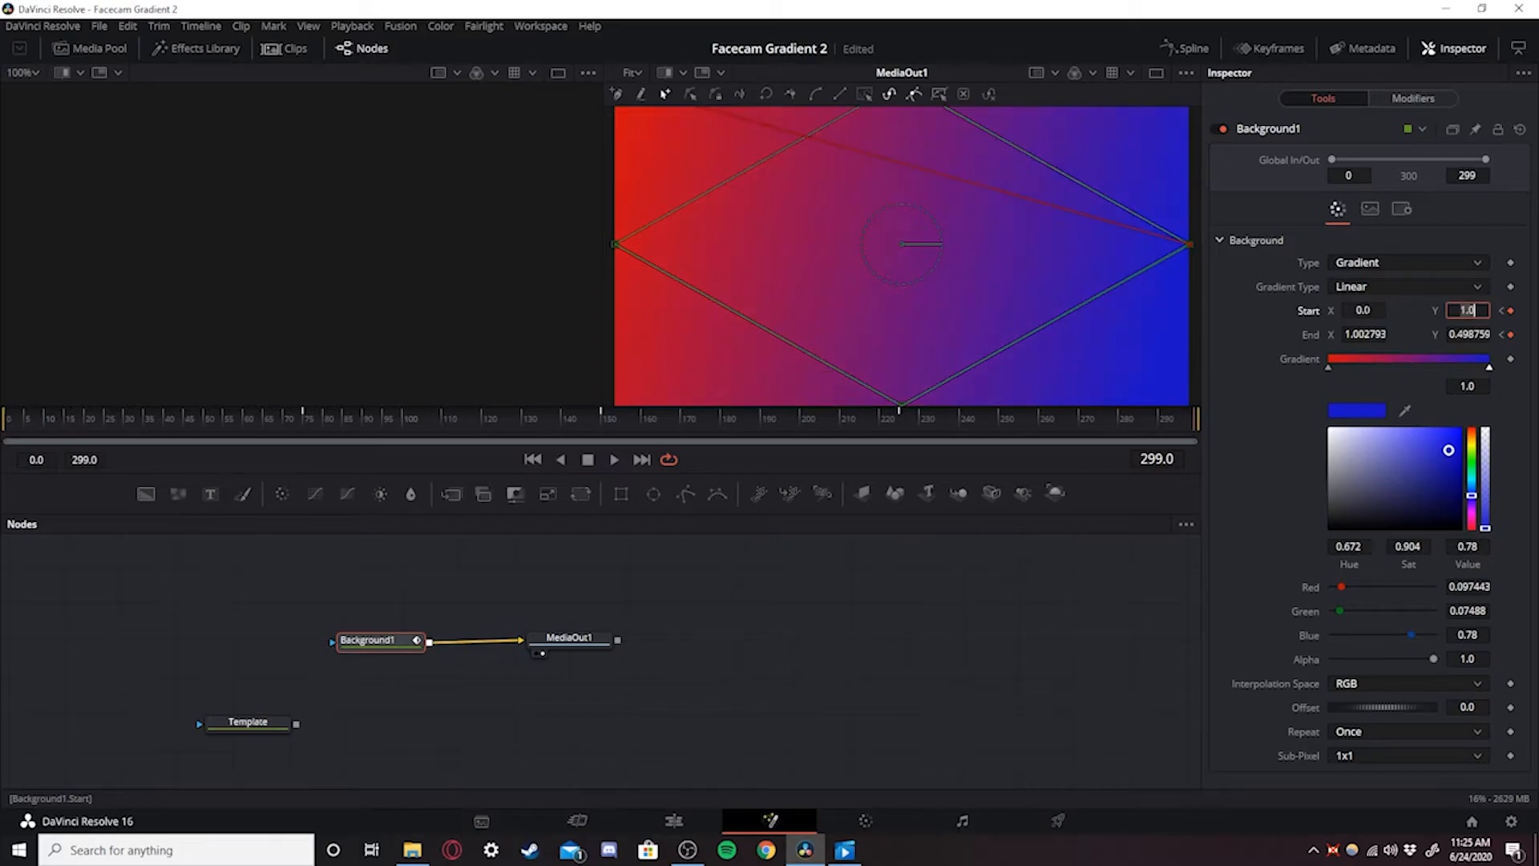
key("Tab")
type("1")
key("Tab")
type("0.5")
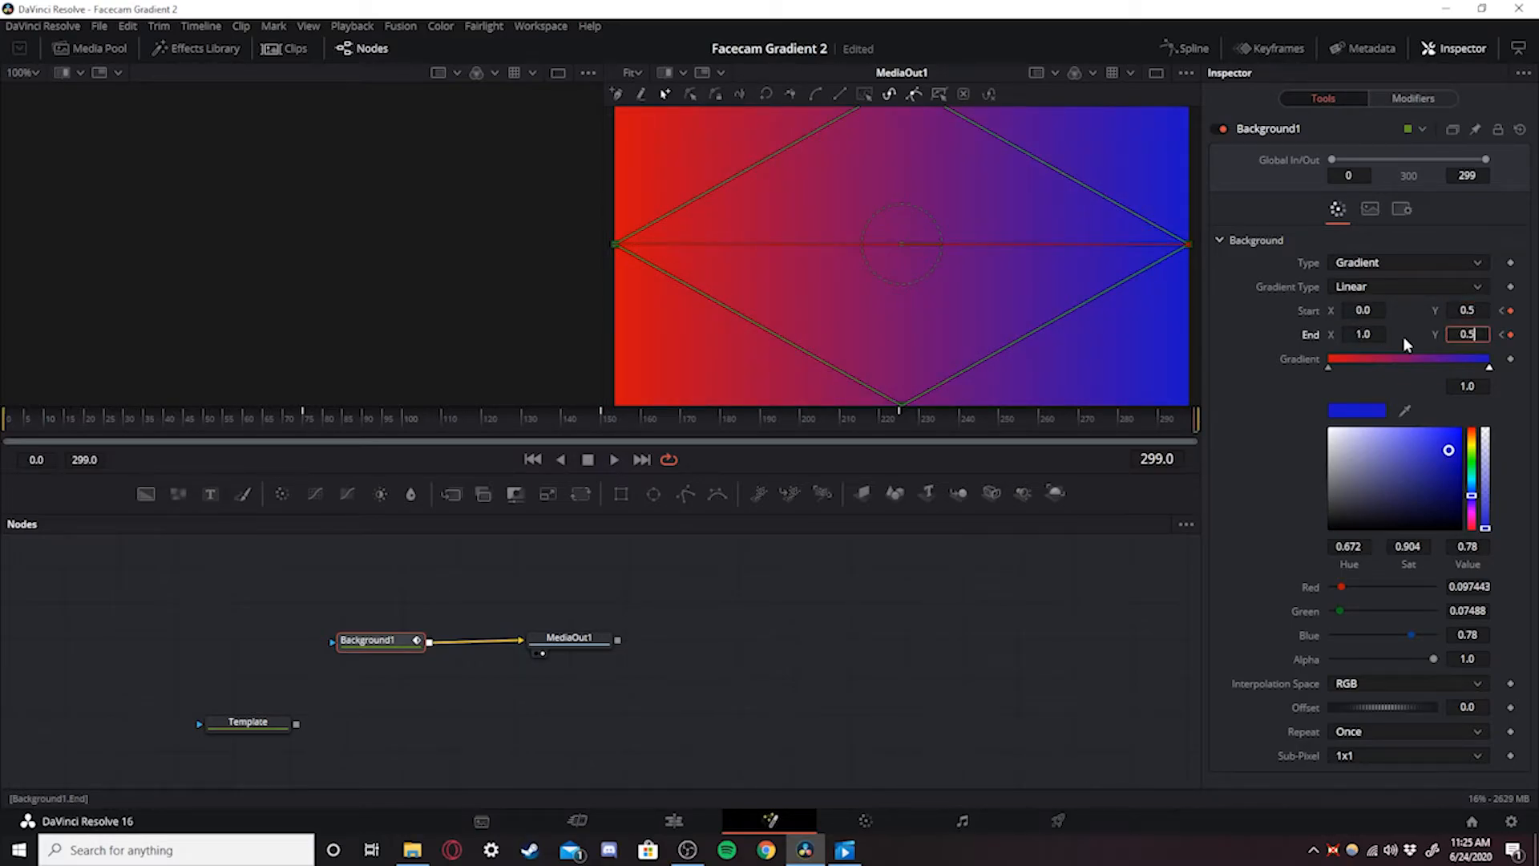
key("Return")
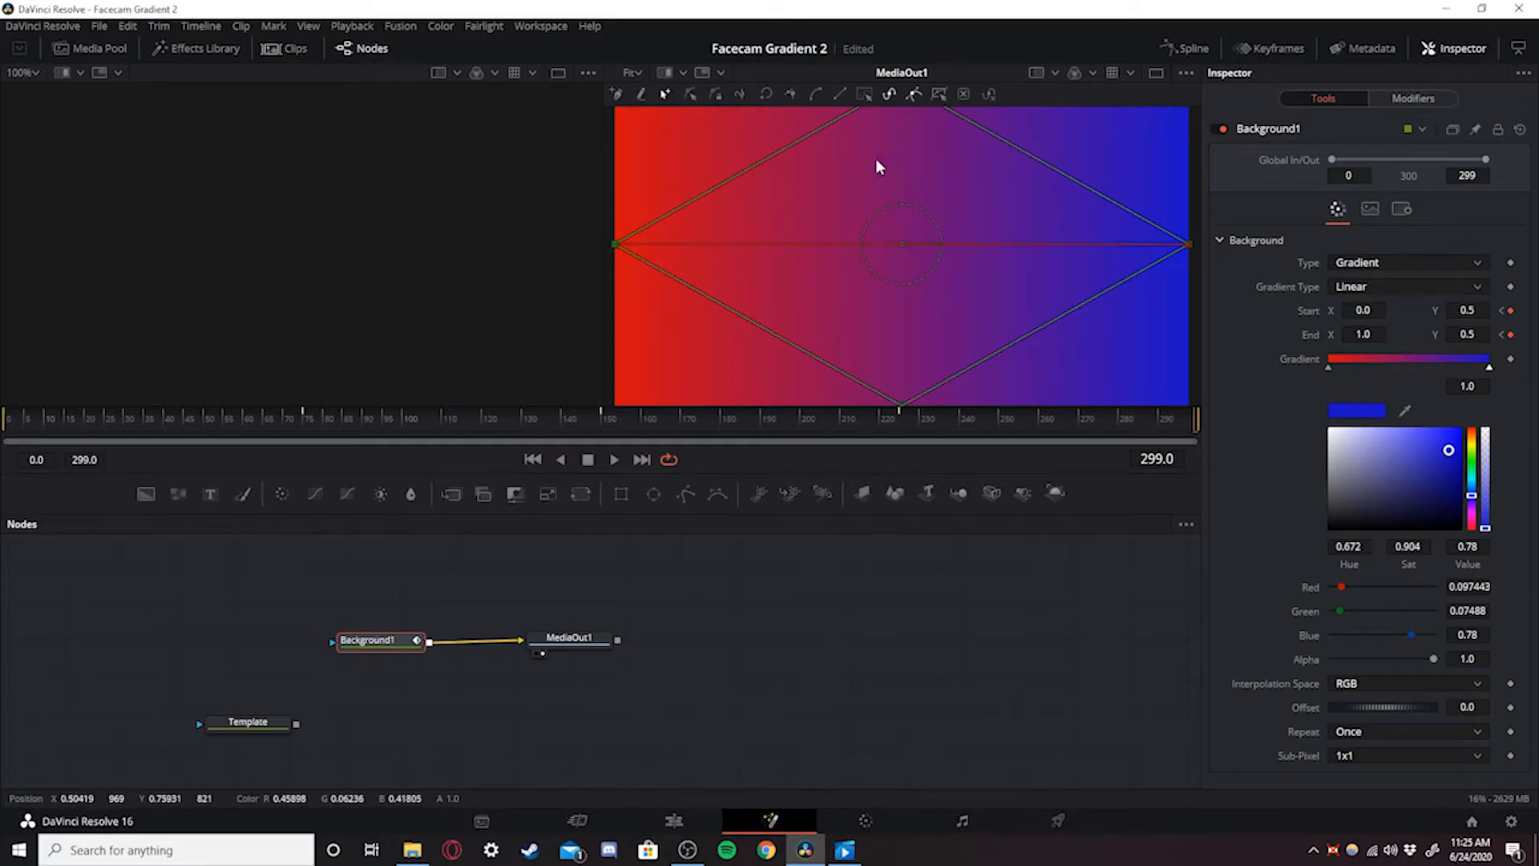
- Scrub through the timeline to preview the rotating gradient
left_click_drag(13, 425, 480, 423)
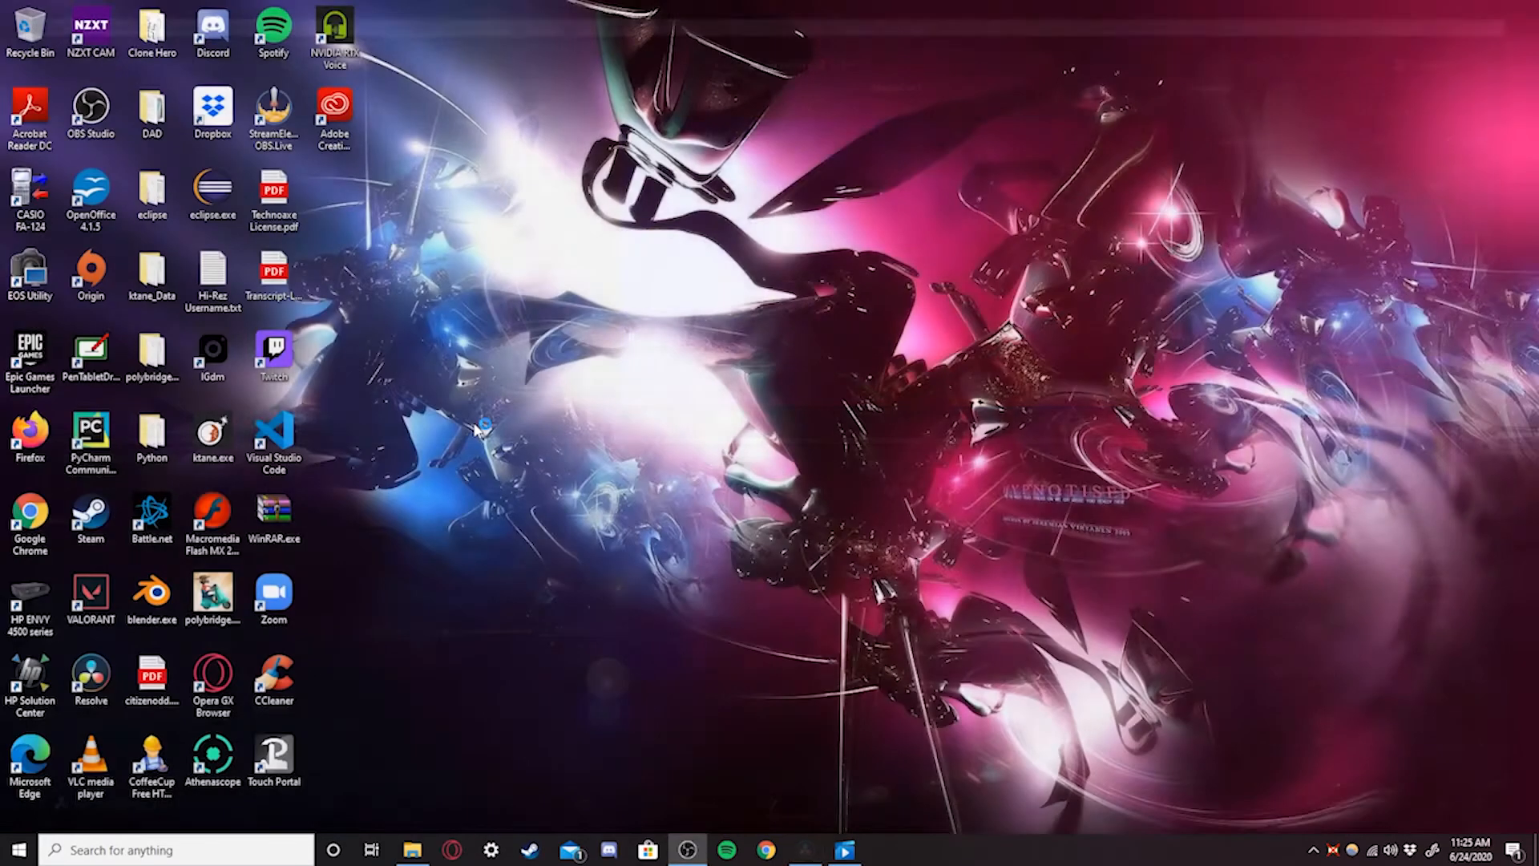
left_click(619, 516)
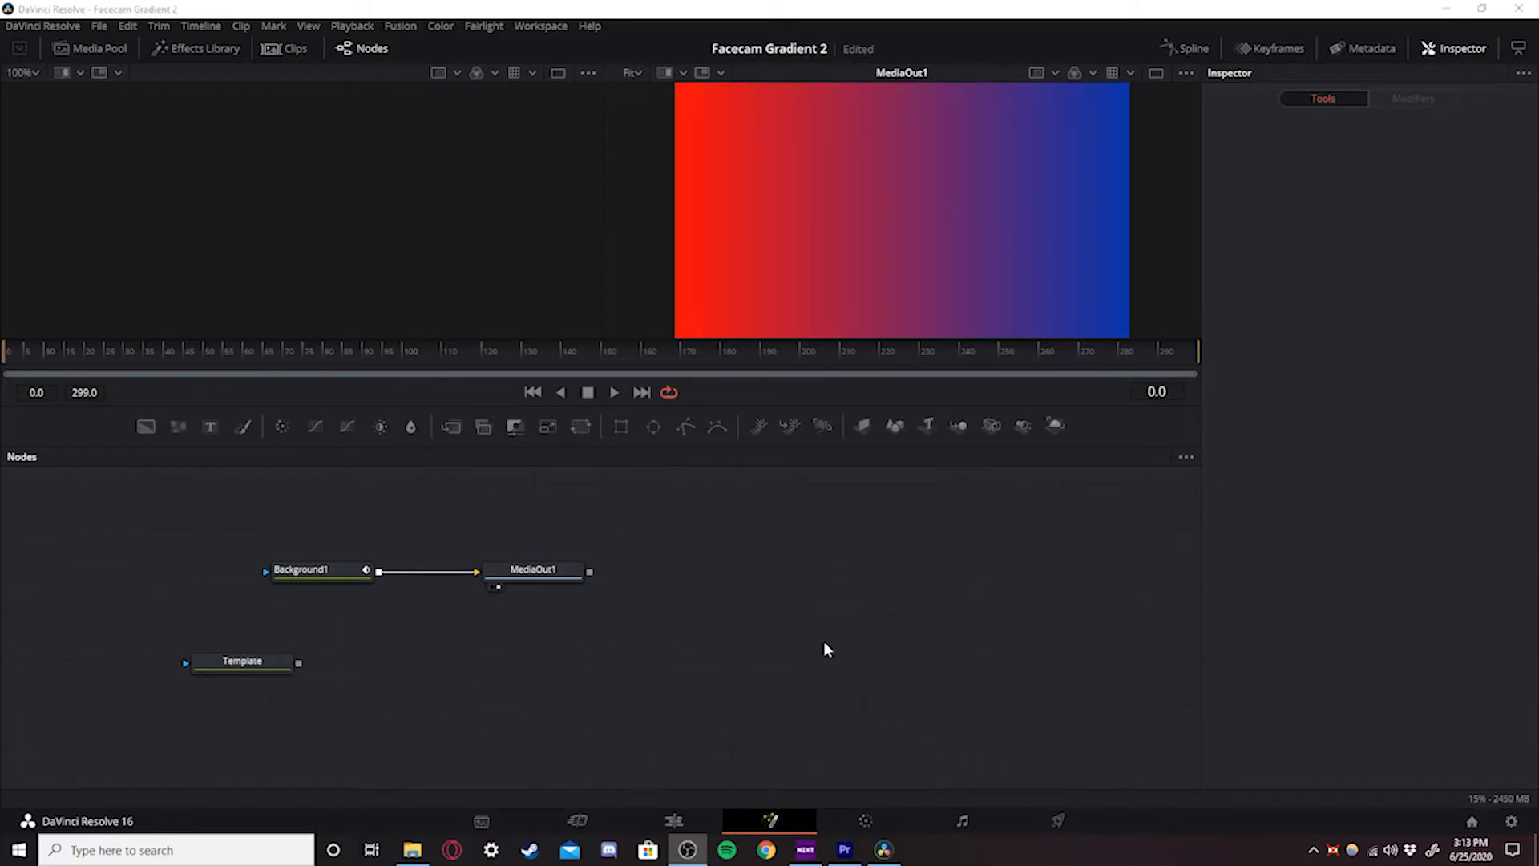
- Select Background1 and review the gradient's direction around each keyframe along the timeline
left_click(308, 570)
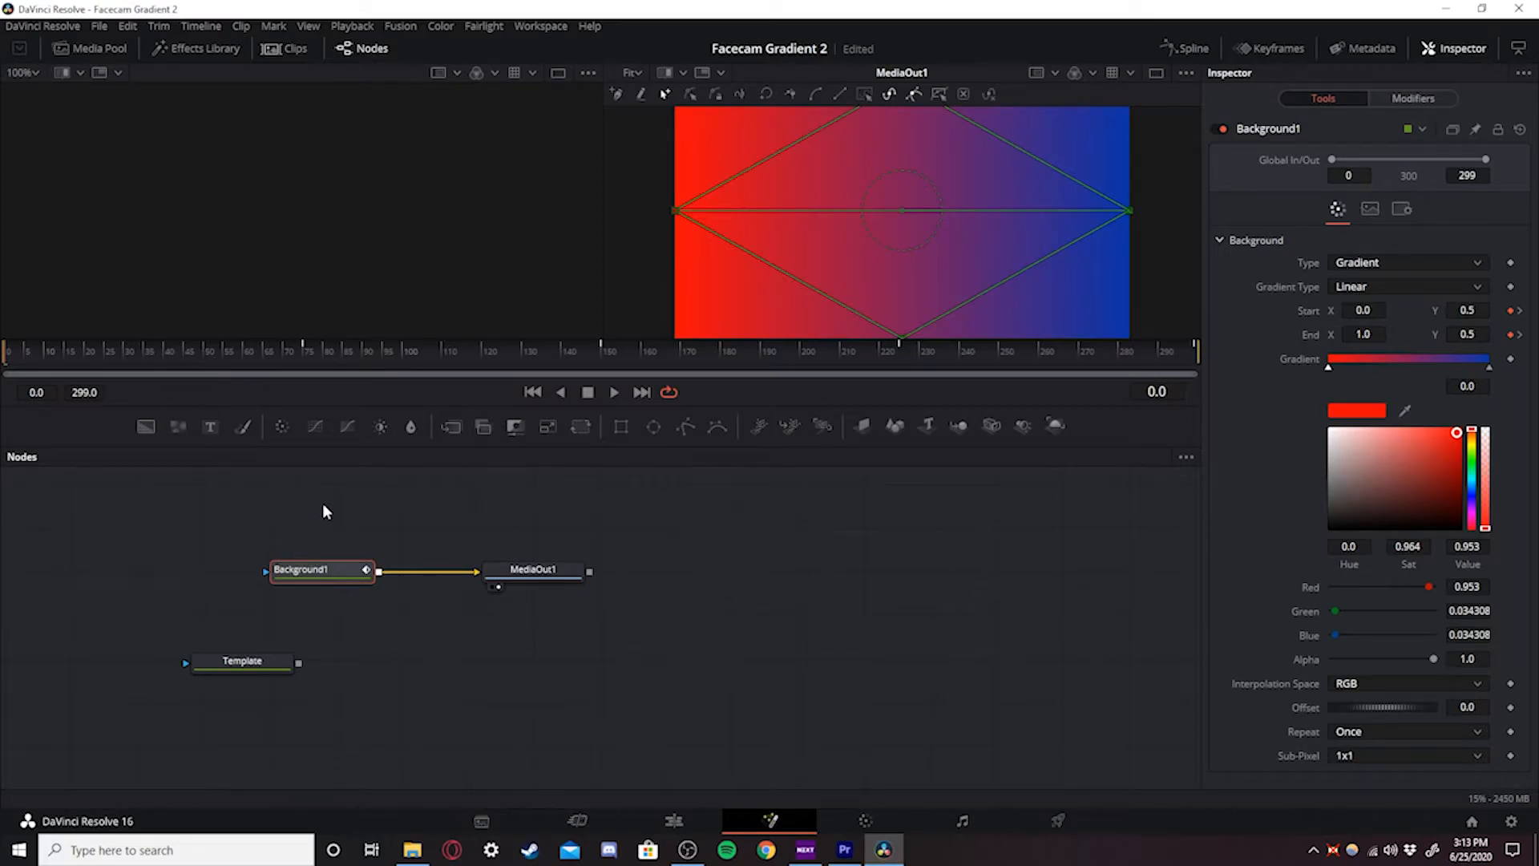
left_click(303, 347)
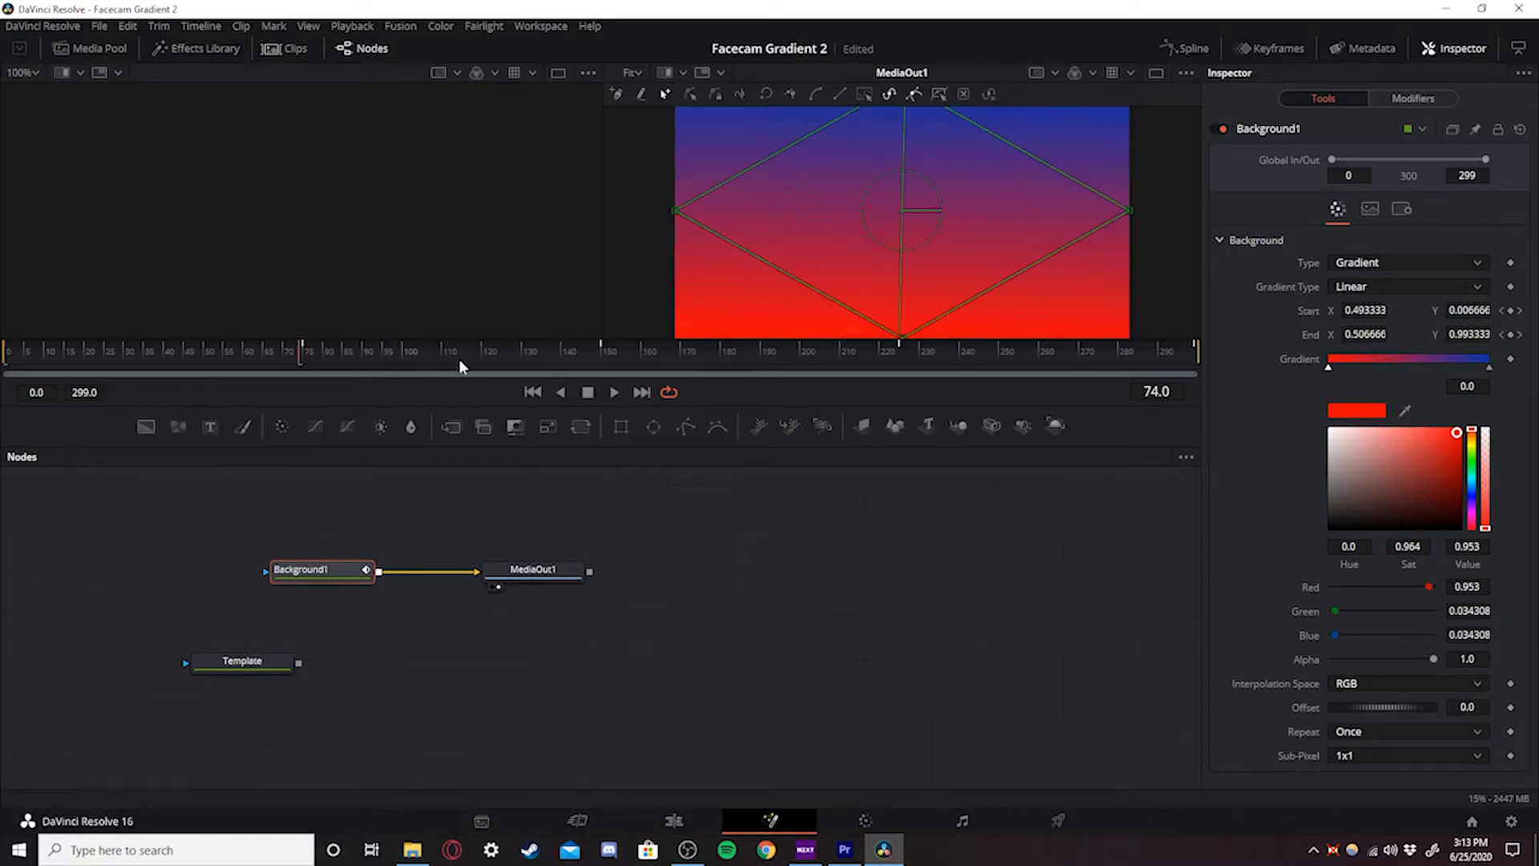
left_click(602, 347)
left_click(897, 351)
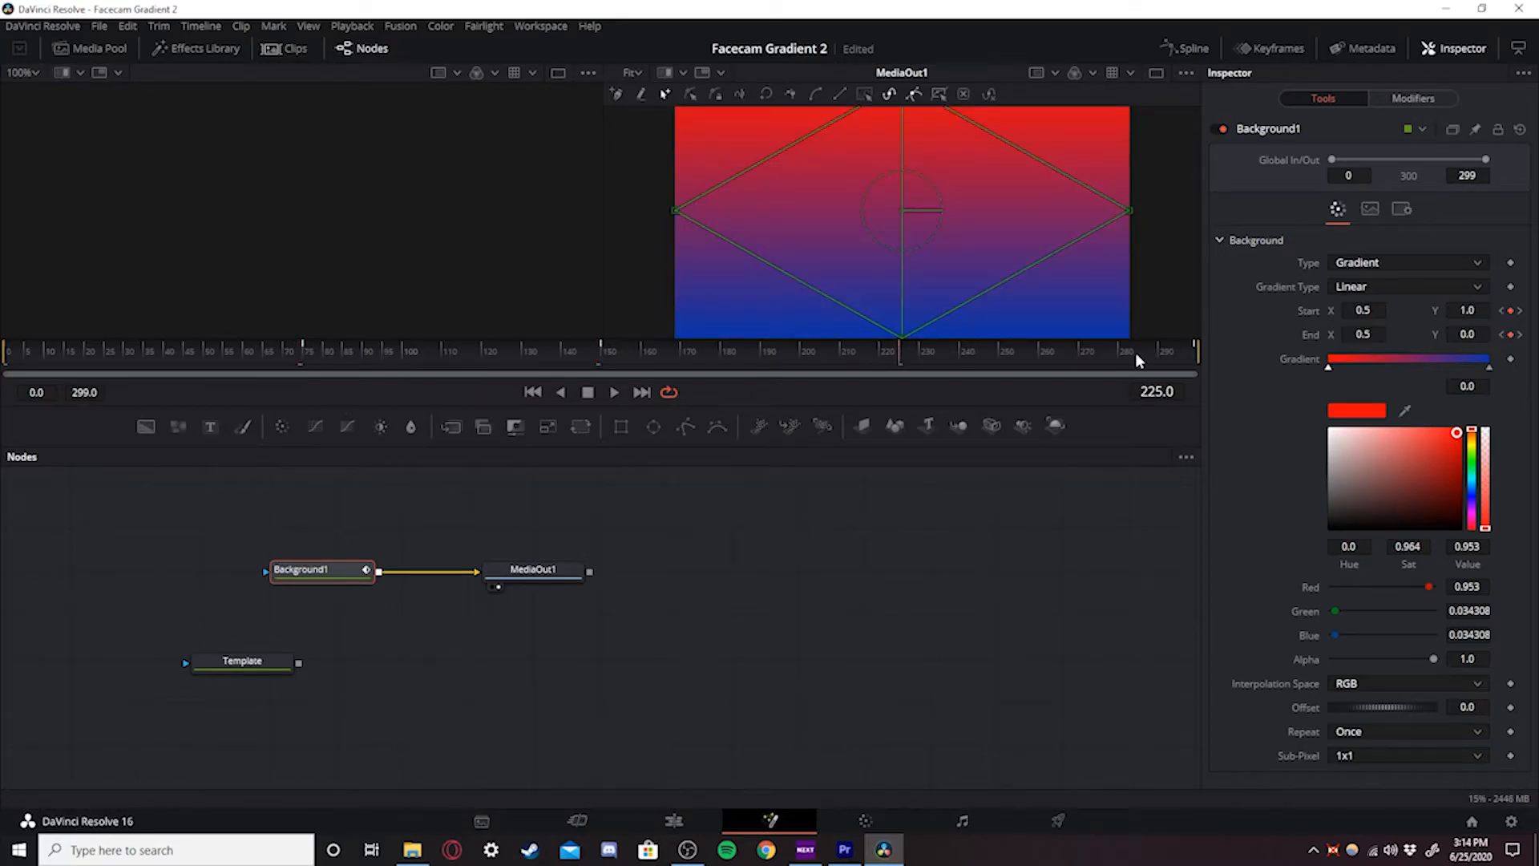
left_click(1192, 348)
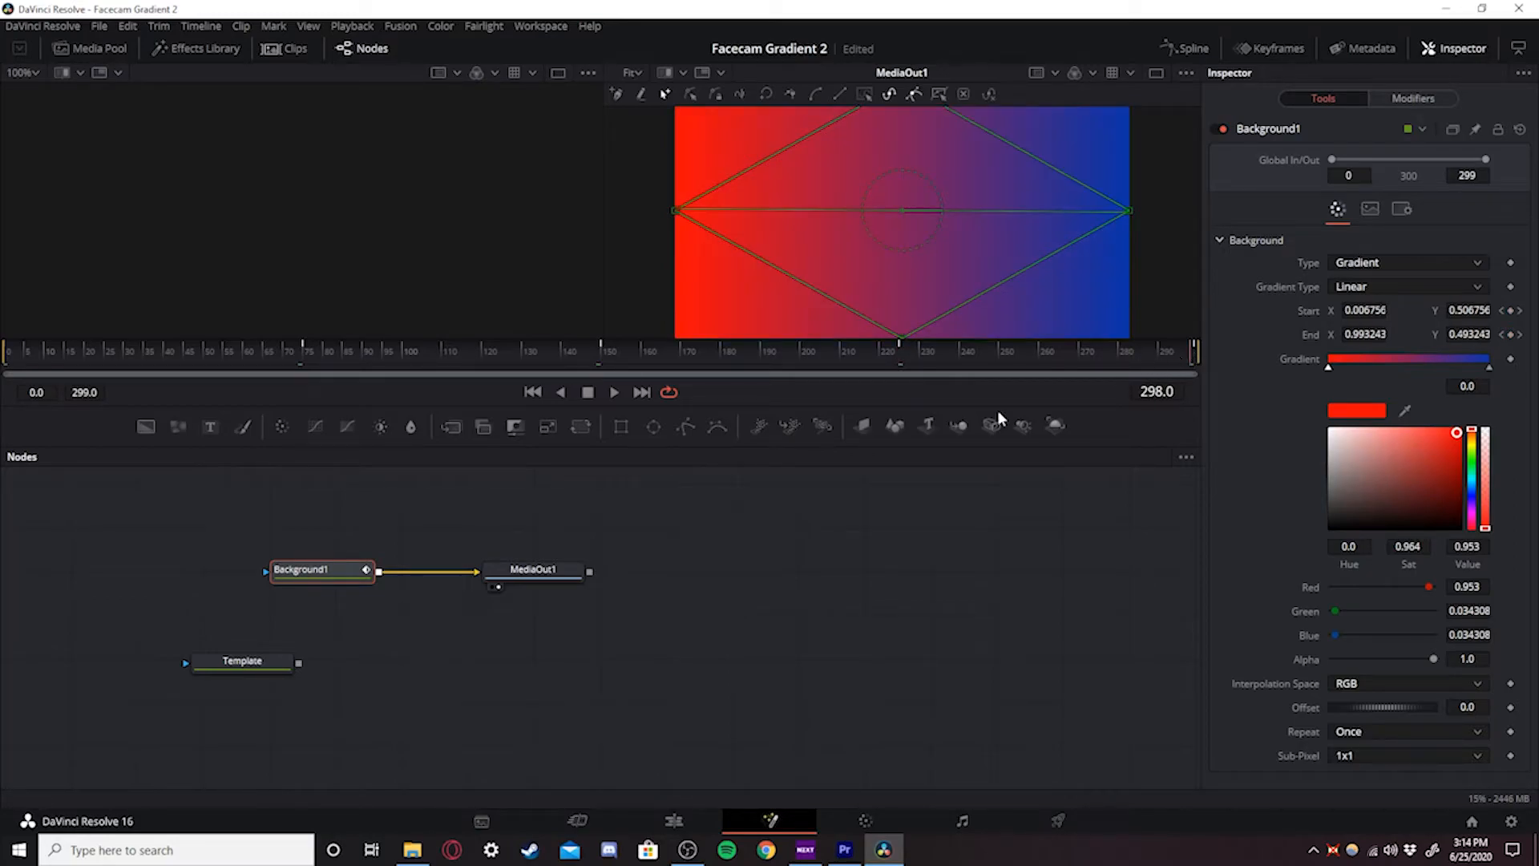
left_click(302, 349)
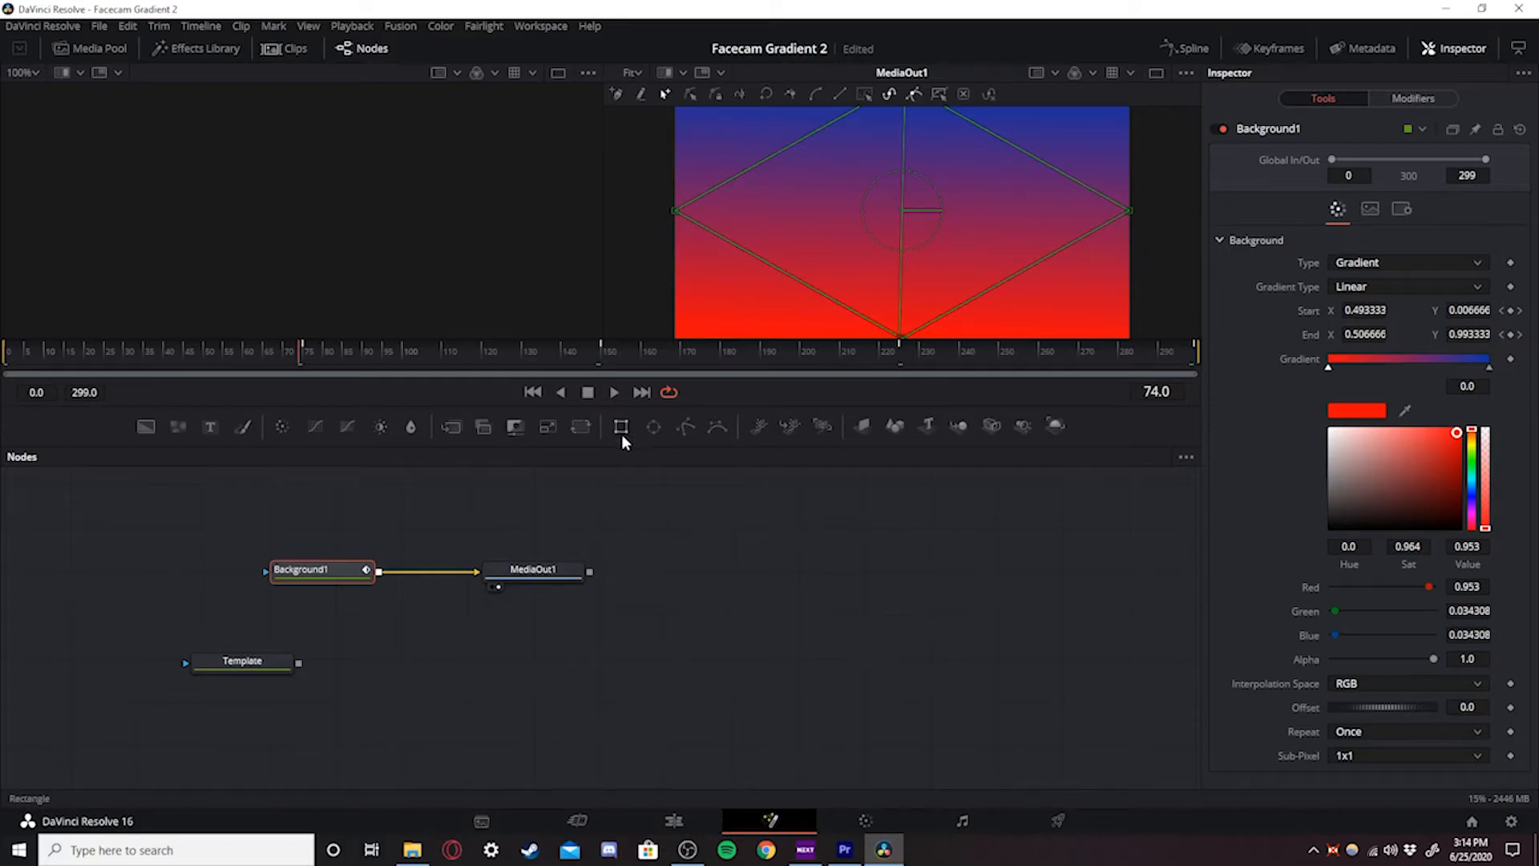
- Add a Rectangle mask node beside the input side of Background1
left_click_drag(622, 427, 176, 577)
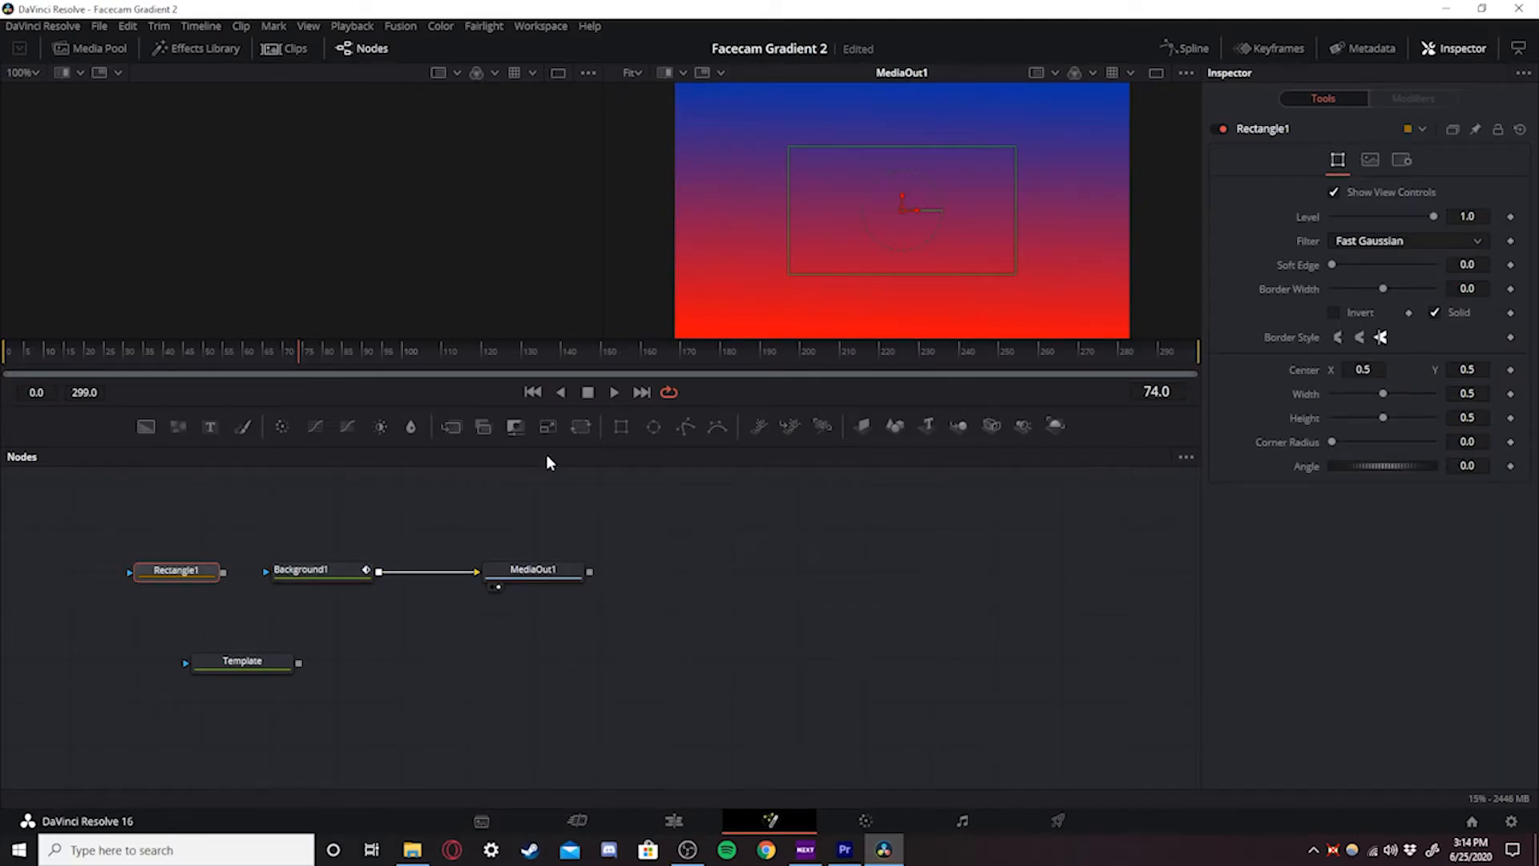
key("shift+space")
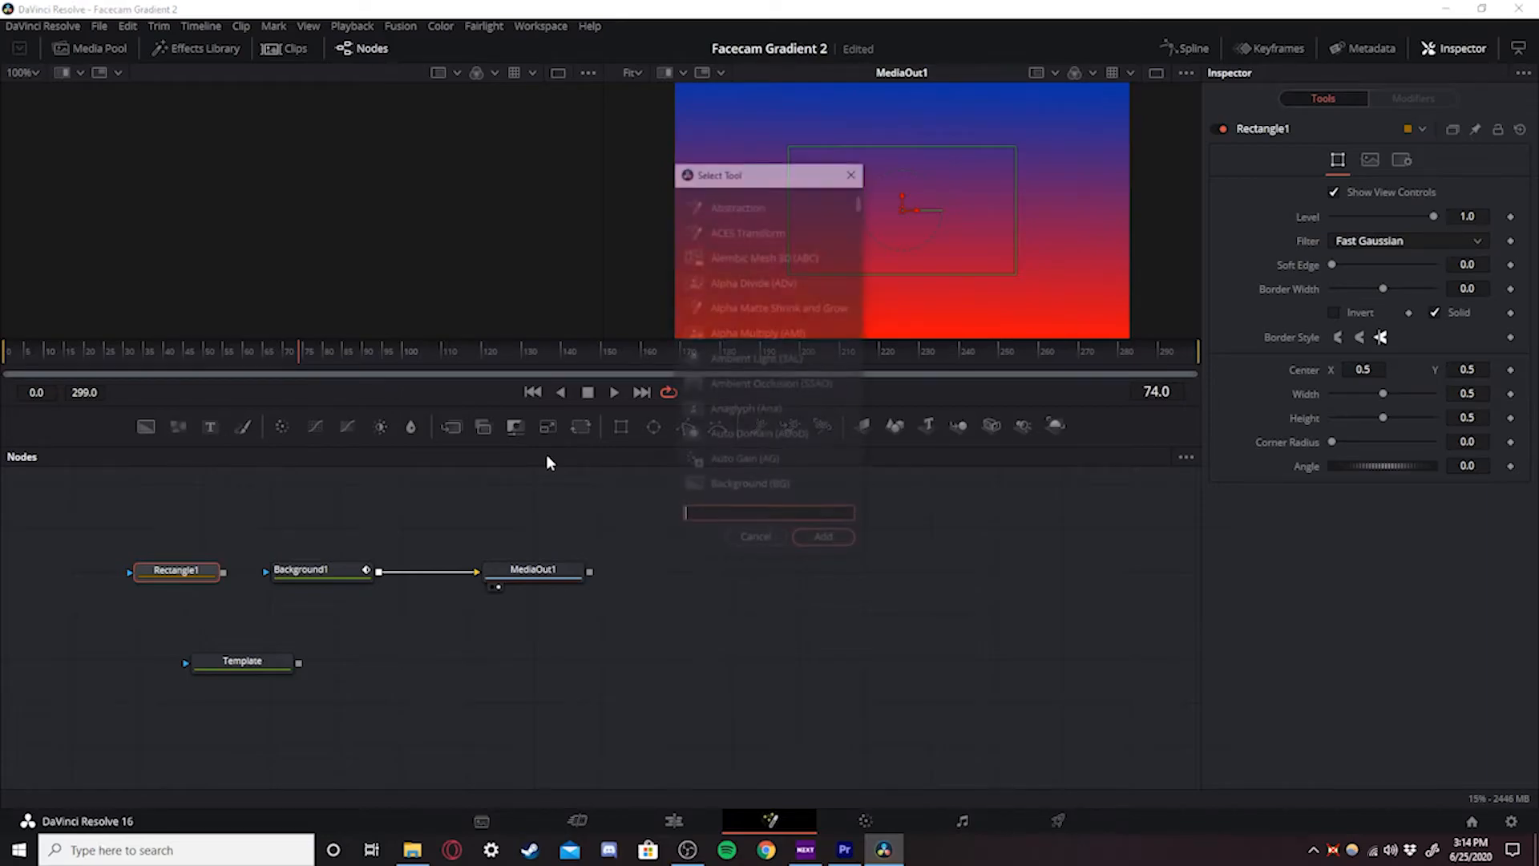
type("rect")
type("angle")
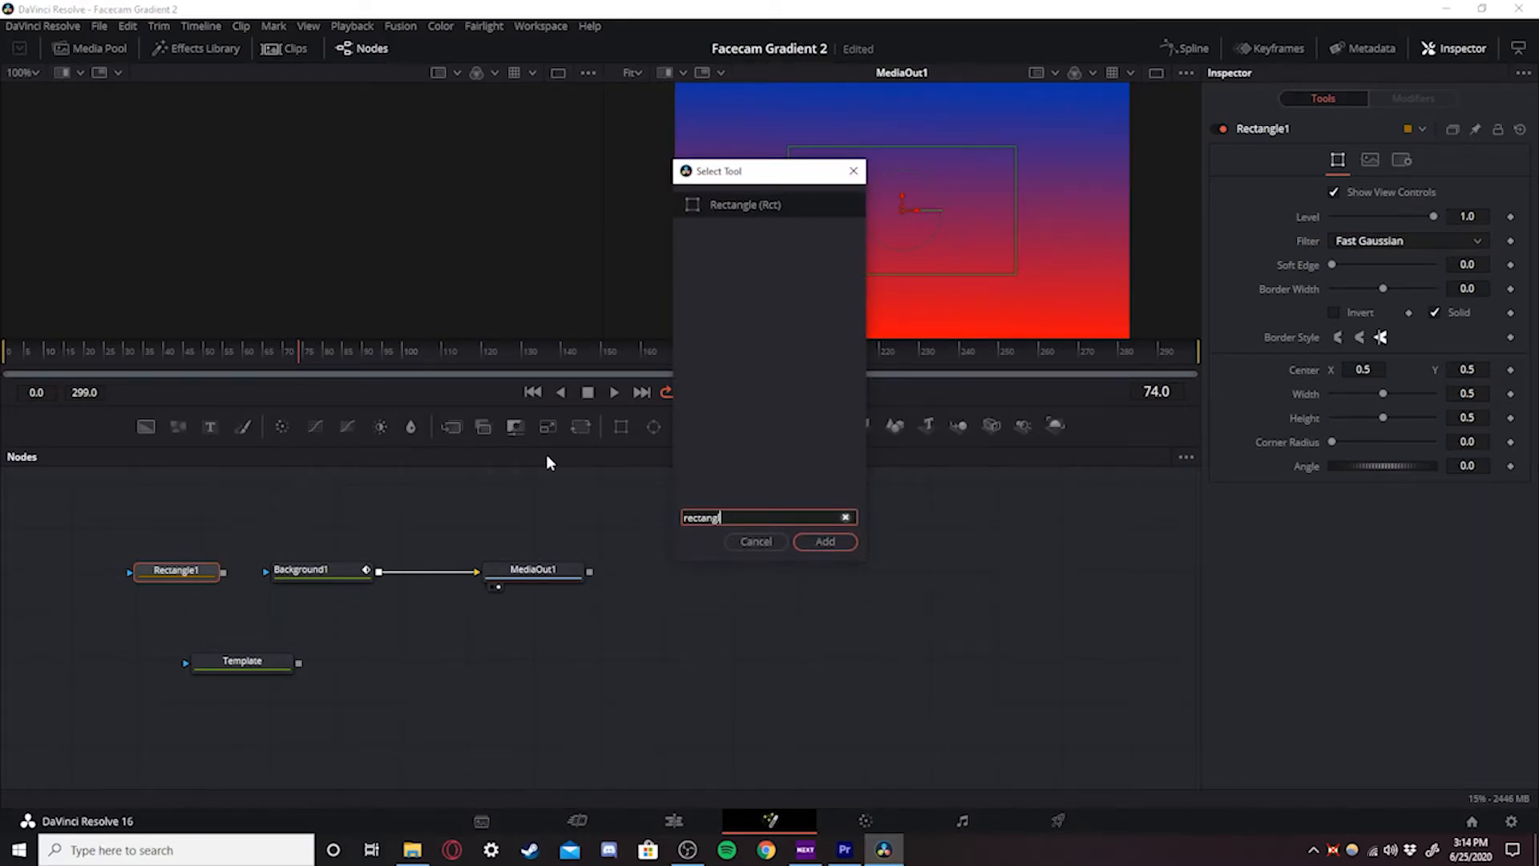
left_click(756, 210)
left_click(779, 544)
- Connect Rectangle1 to Background1 as its mask and invert the mask
mouse_move(188, 572)
left_mouse_down()
mouse_move(175, 572)
mouse_move(266, 573)
mouse_move(180, 577)
left_mouse_up()
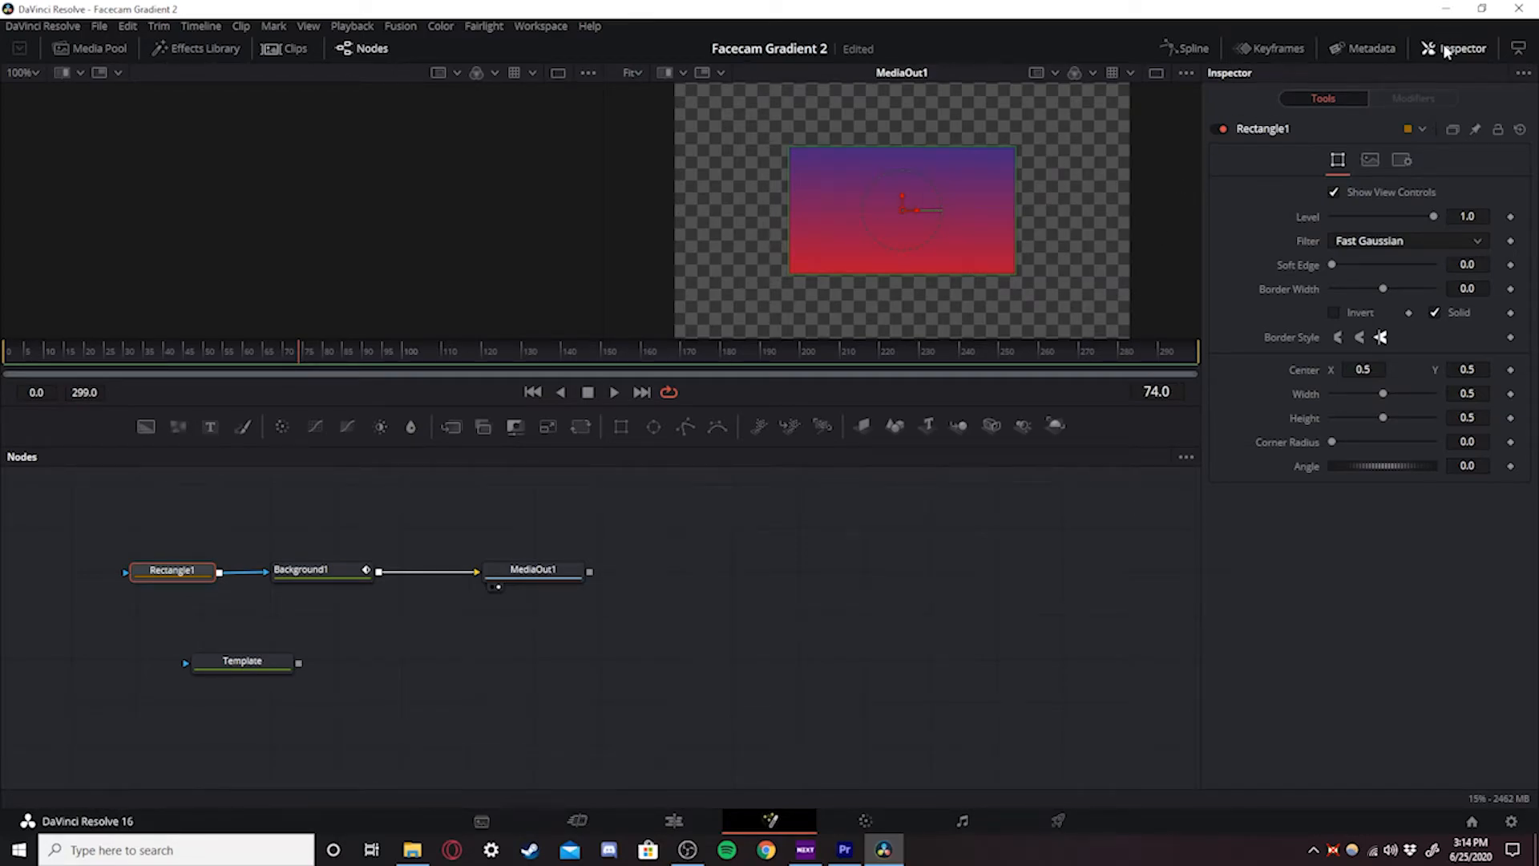
left_click(1333, 312)
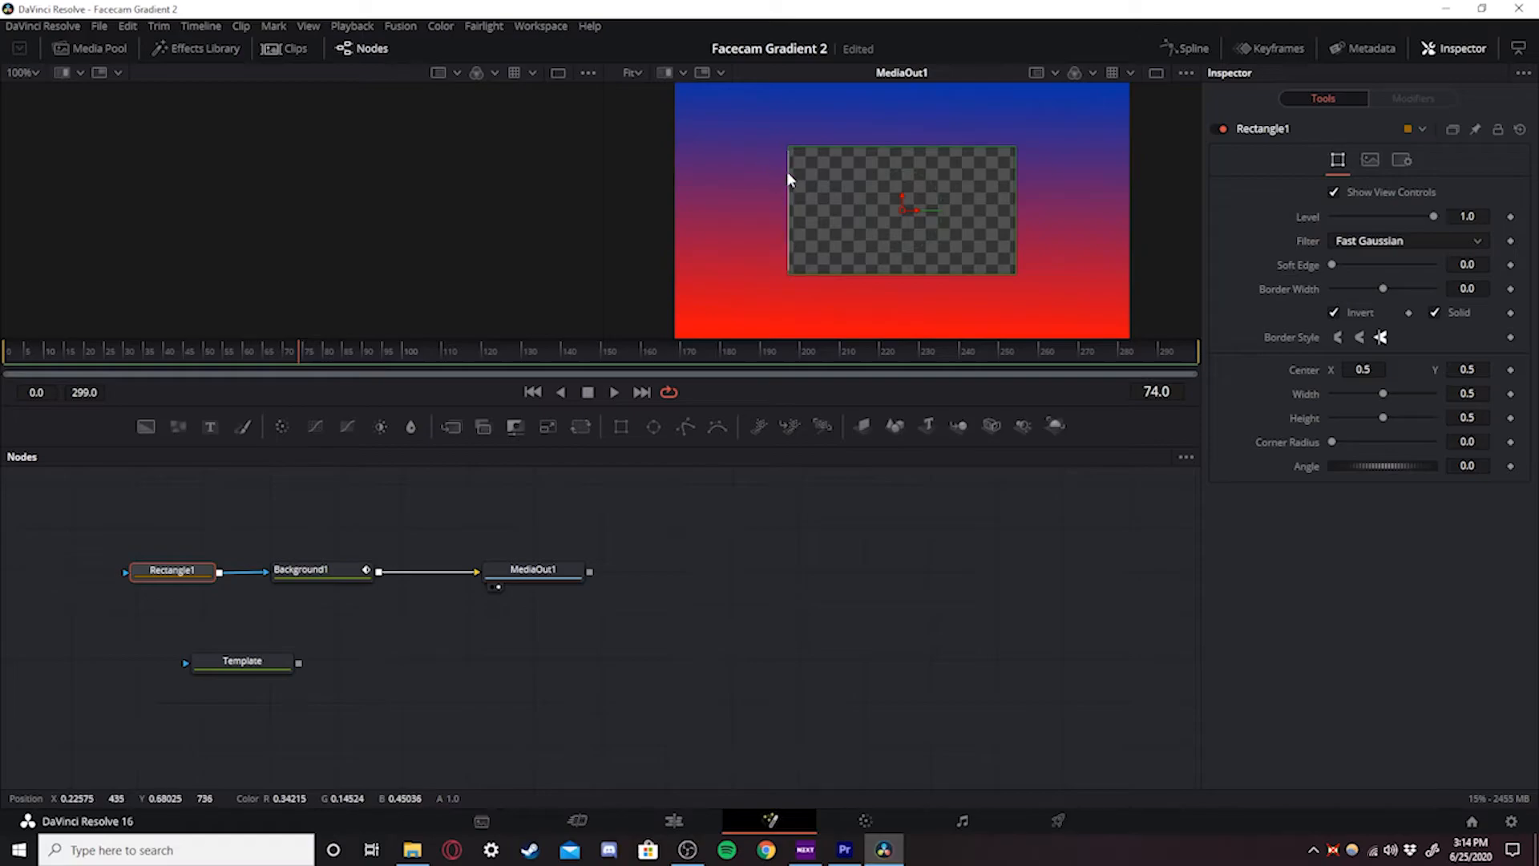
- Enlarge the Rectangle1 mask in the viewer to about 0.85 width and 0.85 height, leaving a thin gradient border
left_click_drag(788, 210, 718, 210)
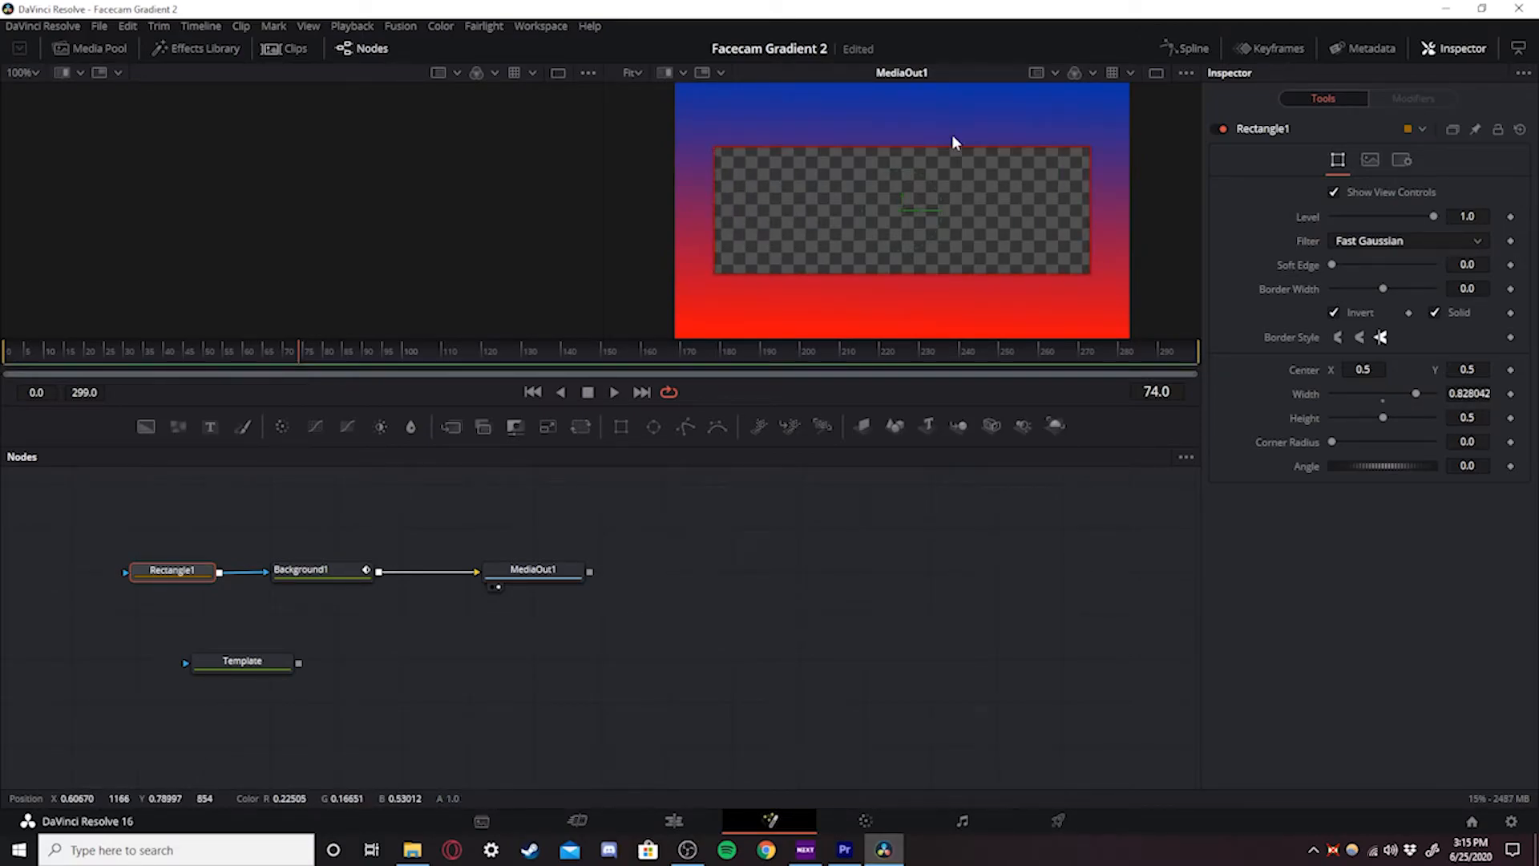
left_click_drag(931, 148, 930, 98)
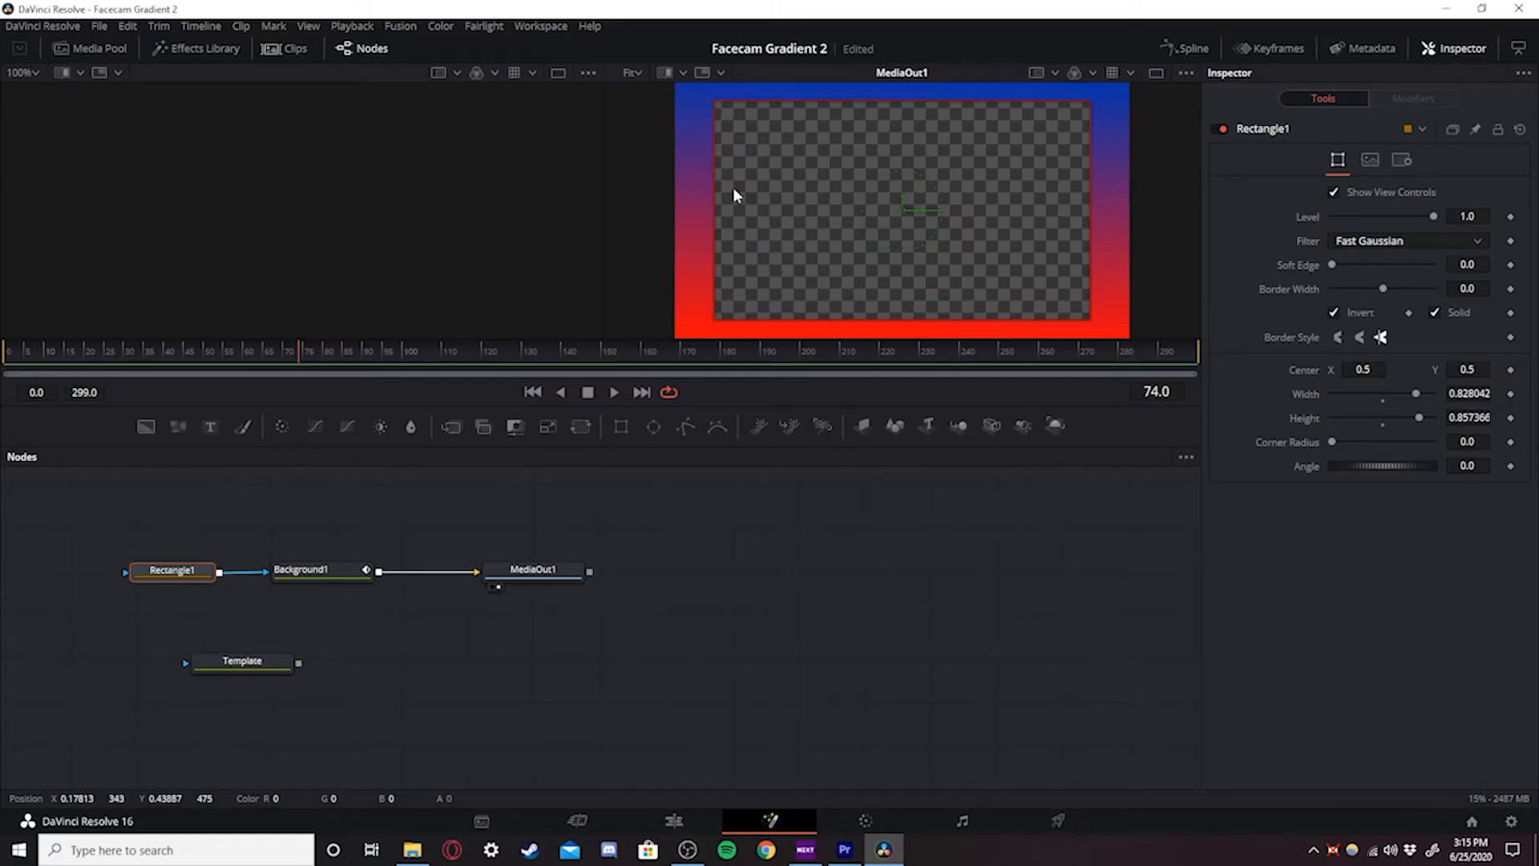
left_click_drag(912, 318, 914, 311)
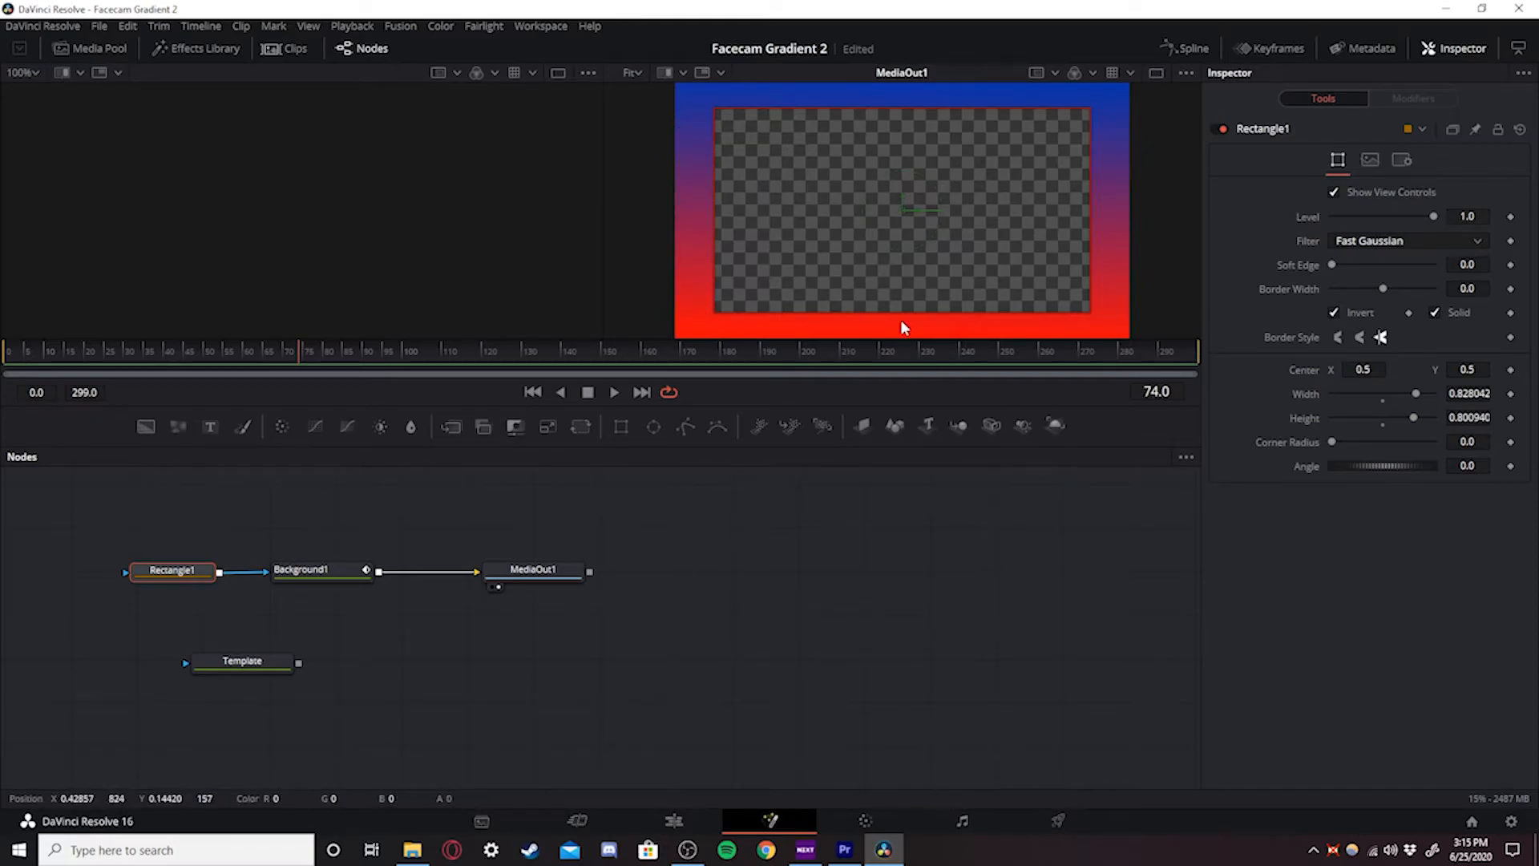
left_click_drag(909, 313, 913, 319)
left_click_drag(714, 200, 710, 199)
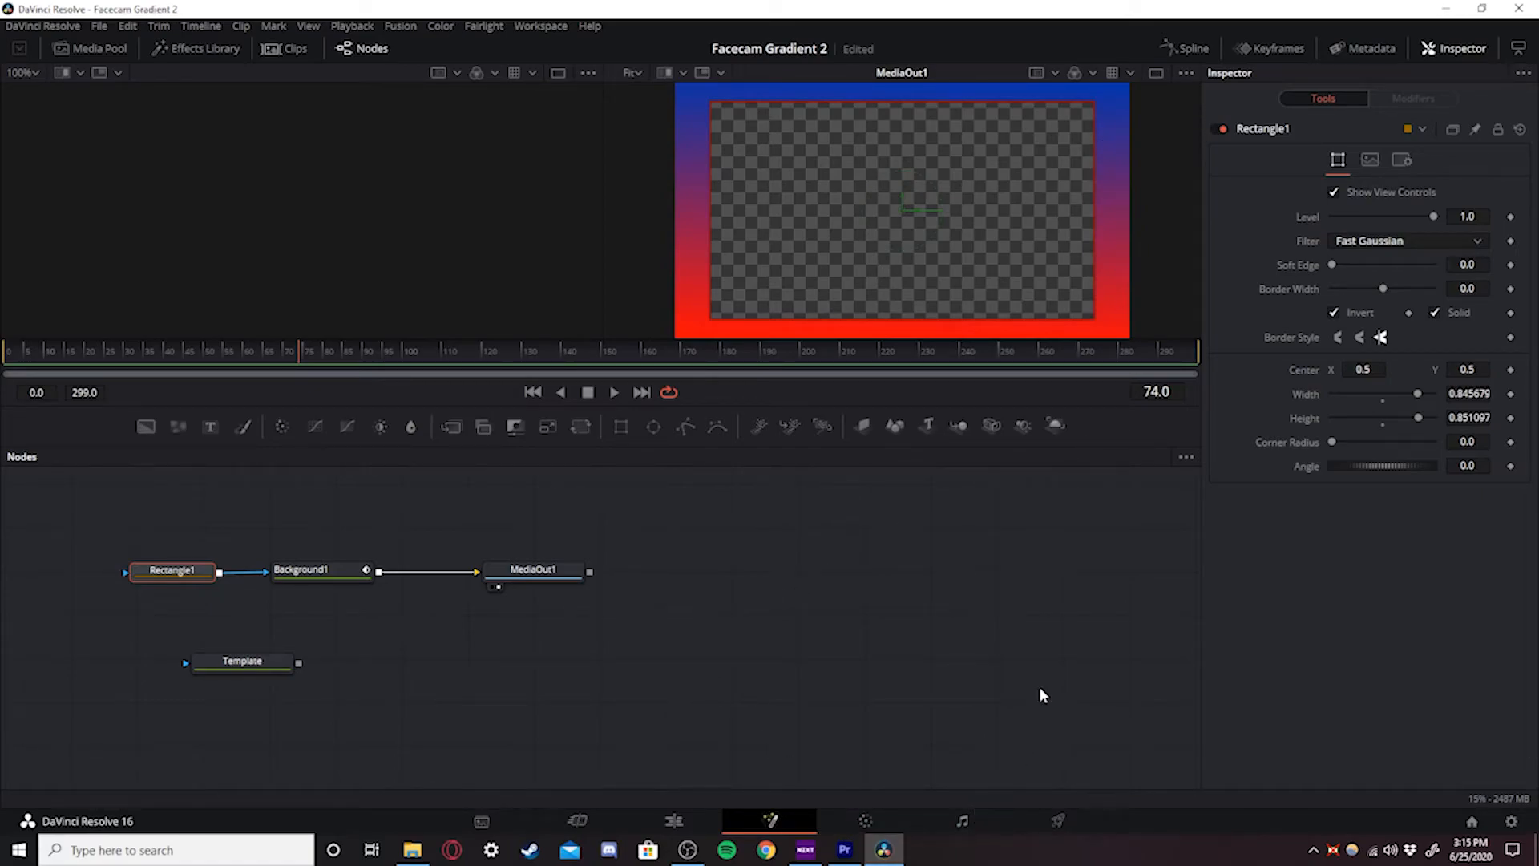
- Set up the render on the Deliver page with the YouTube 1080p preset and the filename Facecam Gradient RB
left_click(1074, 815)
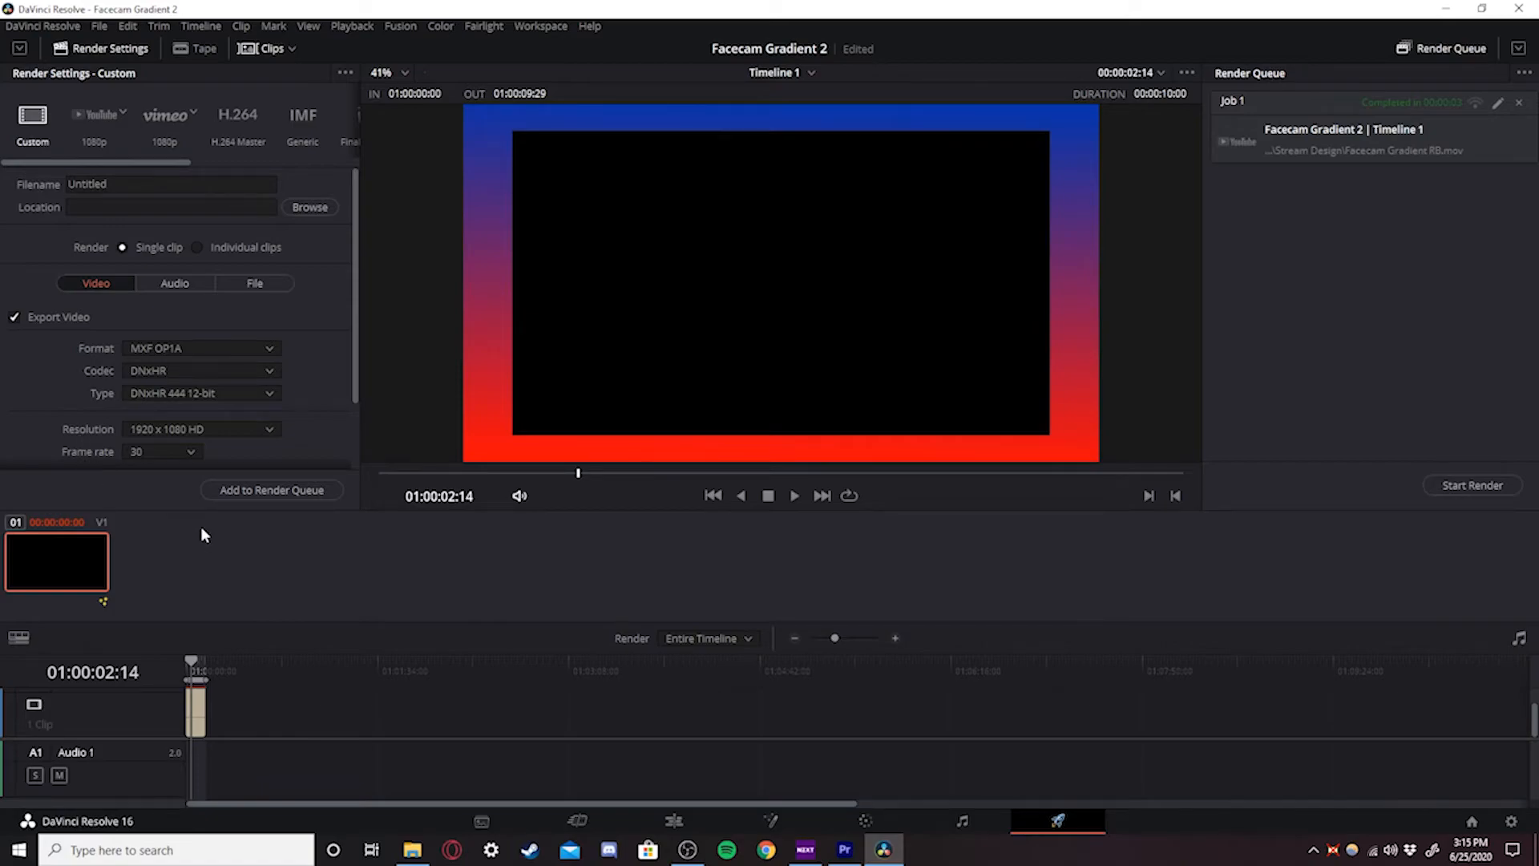
left_click(90, 117)
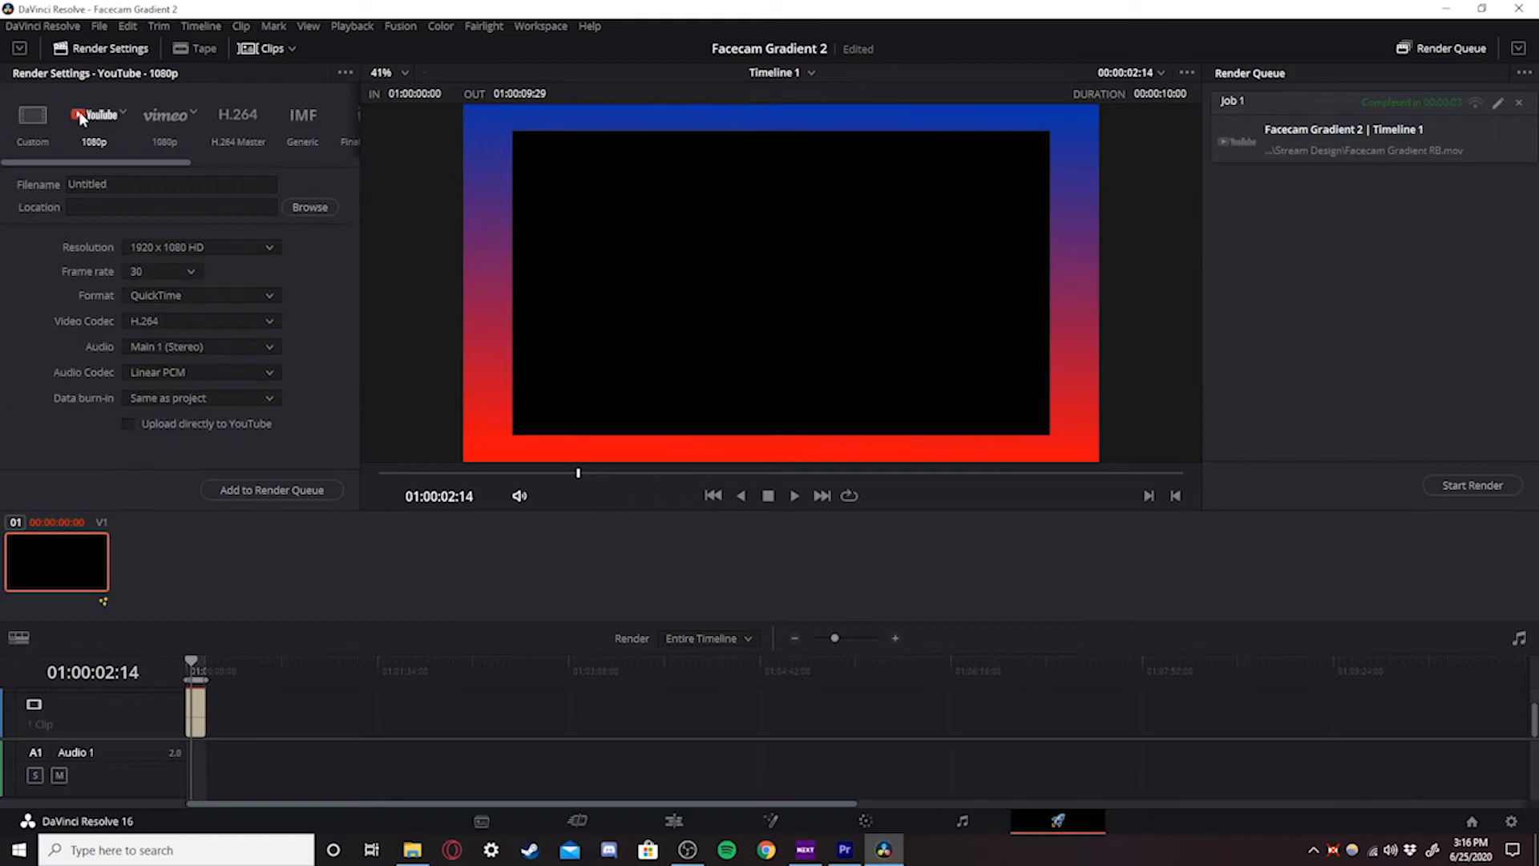
left_click(88, 184)
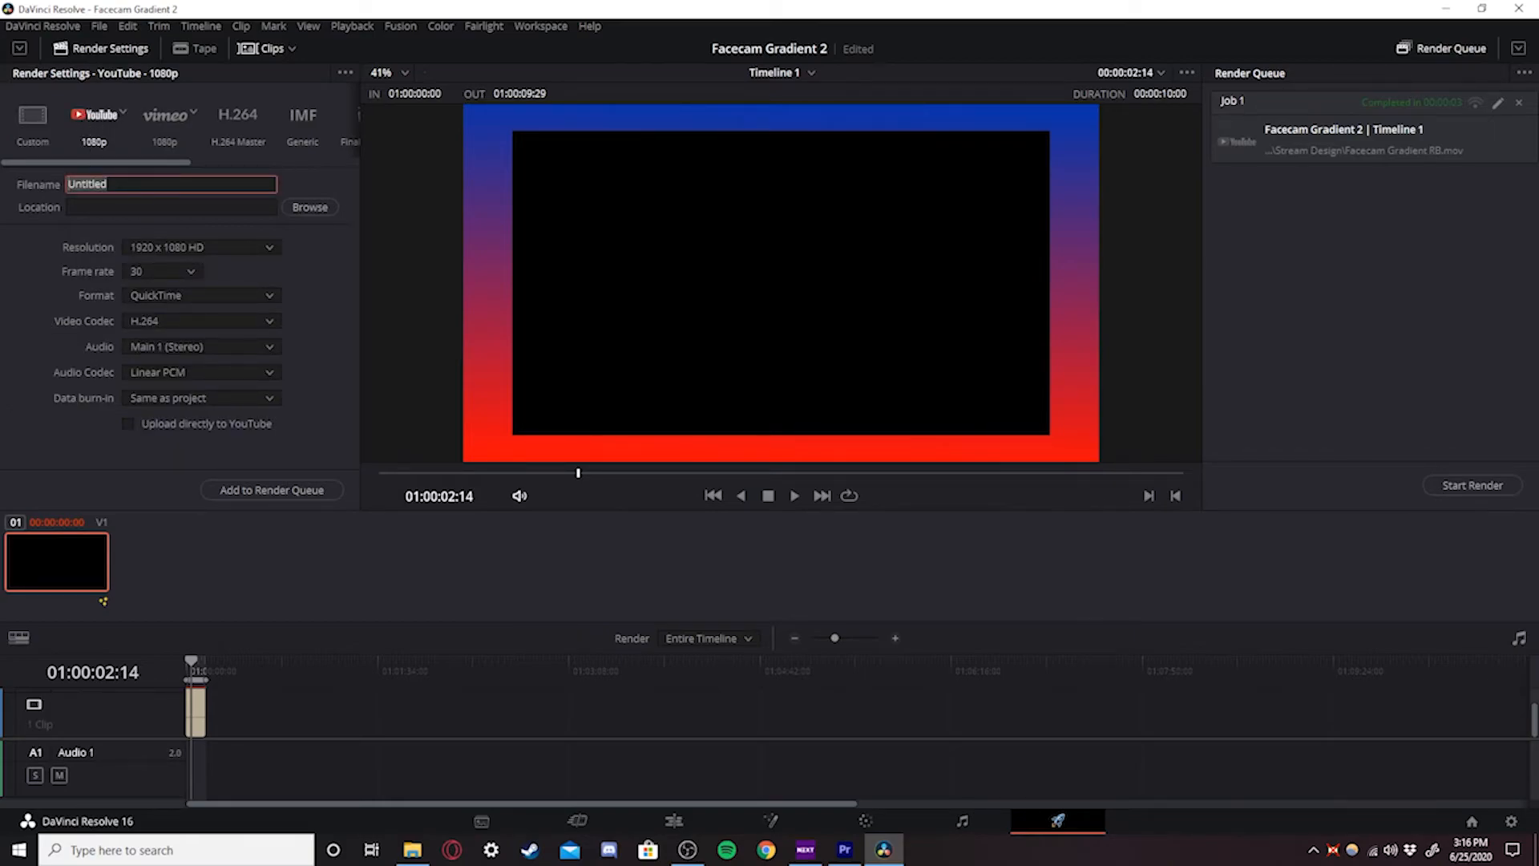
type("Facec")
key("BackSpace")
key("BackSpace")
type("cam Gradient RB")
key("Return")
left_click(308, 210)
left_click(76, 496)
left_click(197, 505)
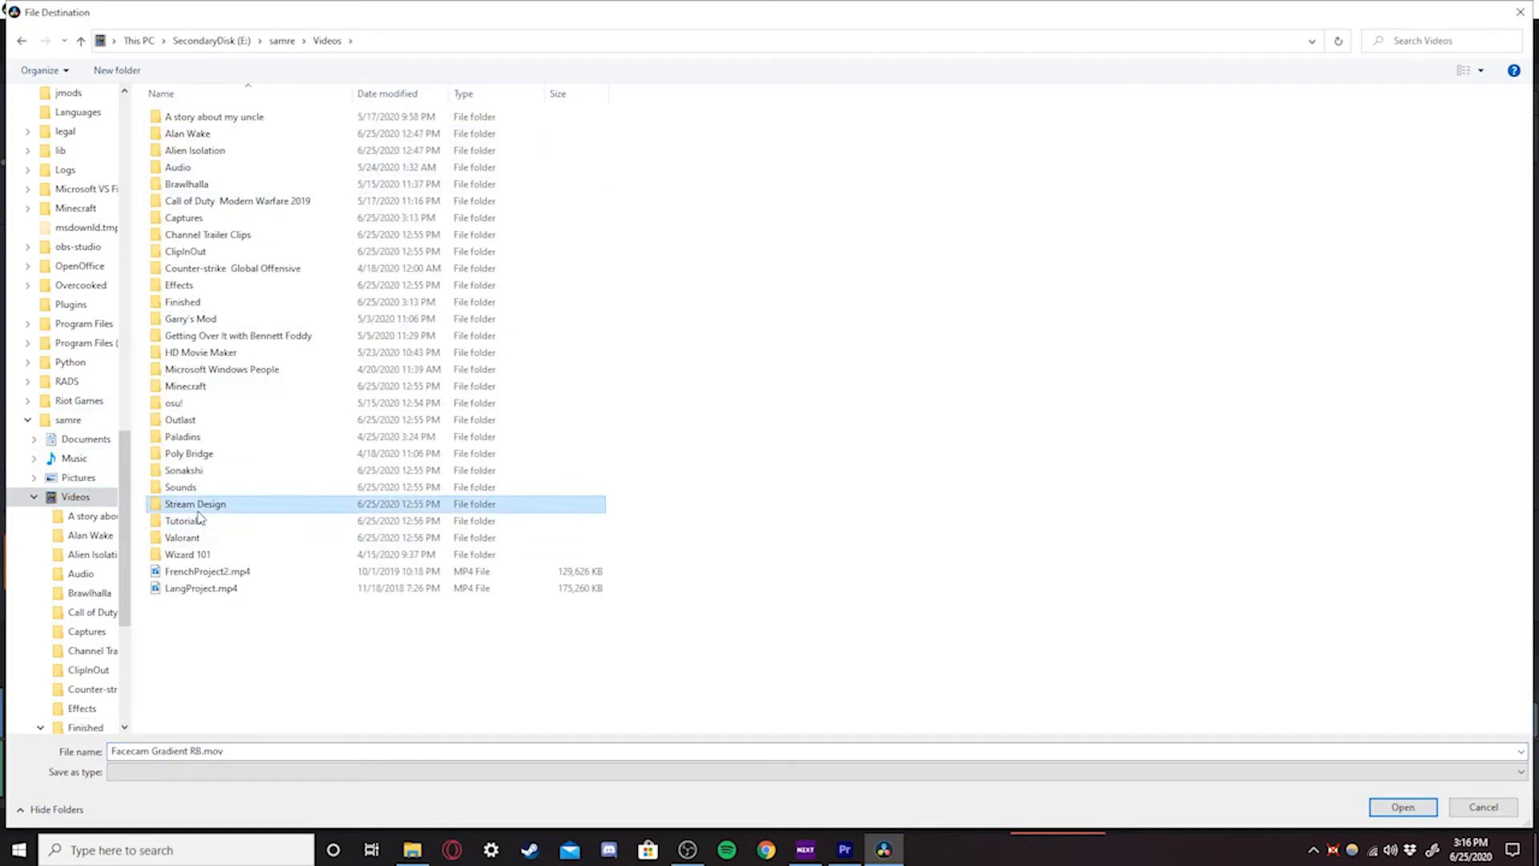
double_click(196, 505)
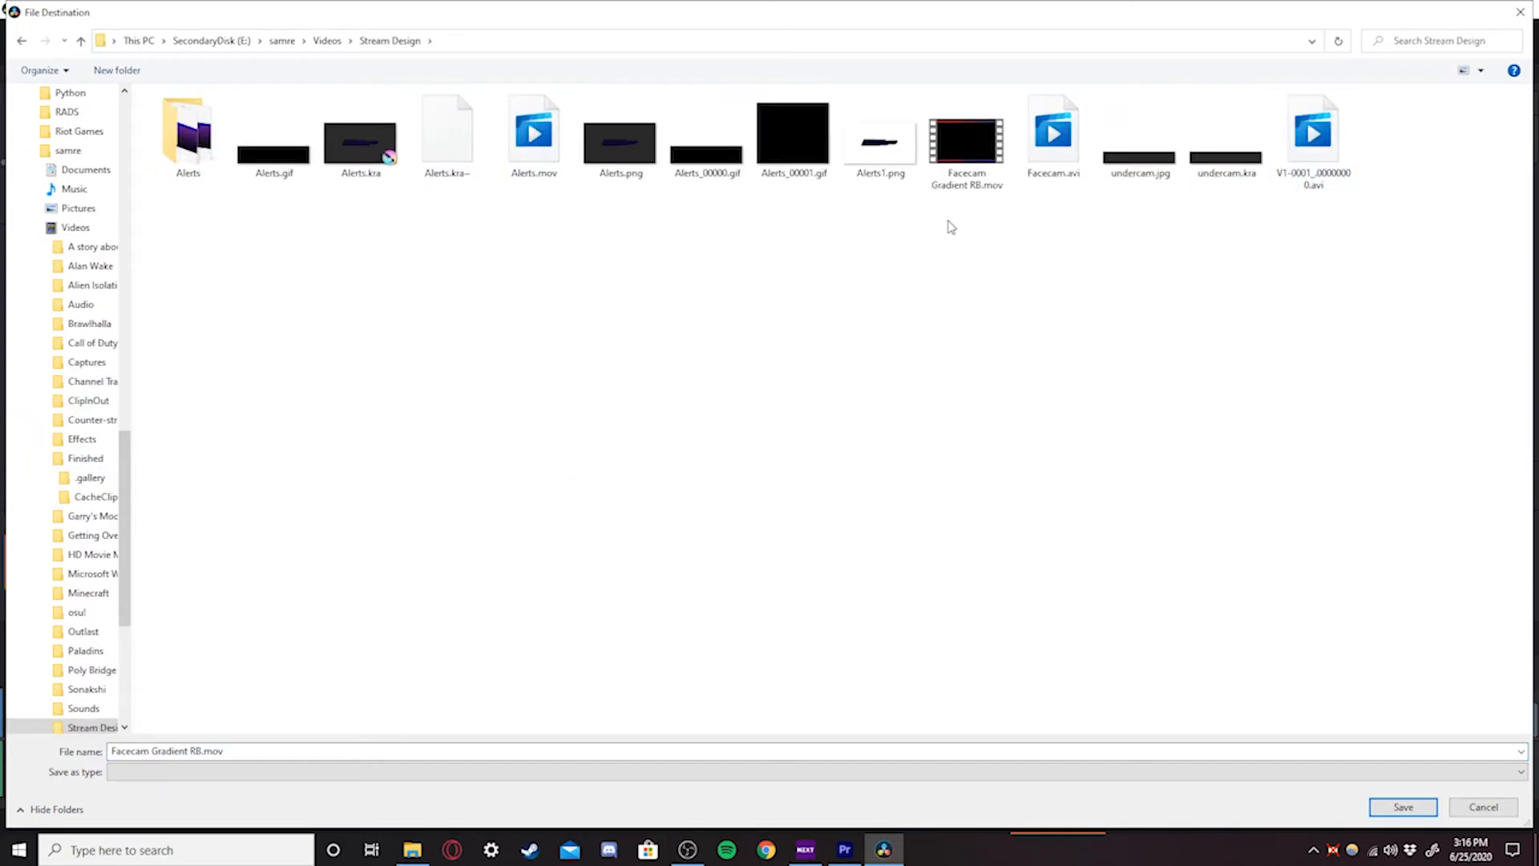
left_click(1461, 811)
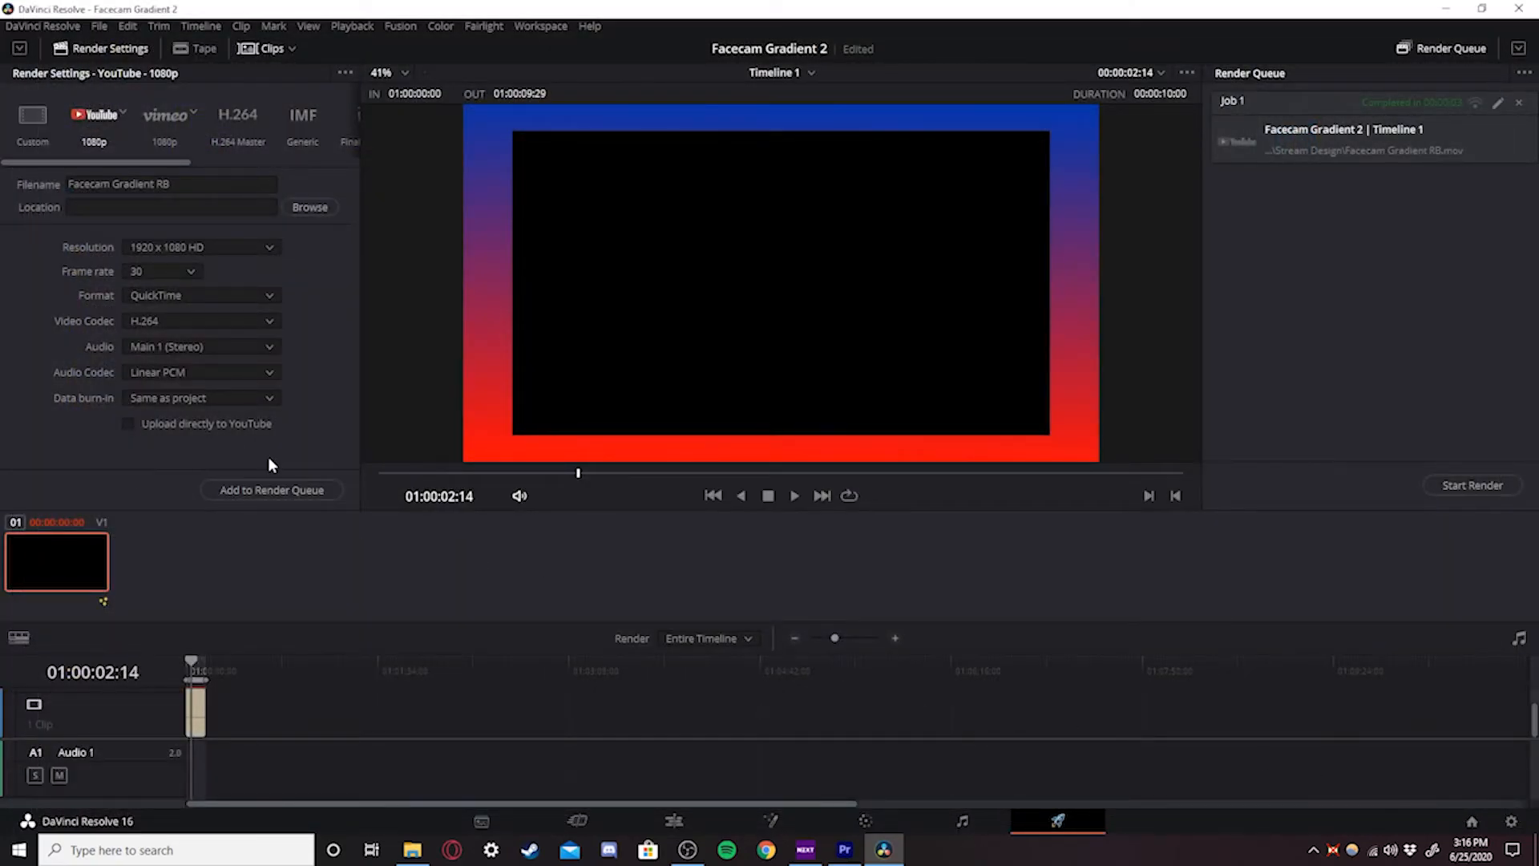
left_click(215, 345)
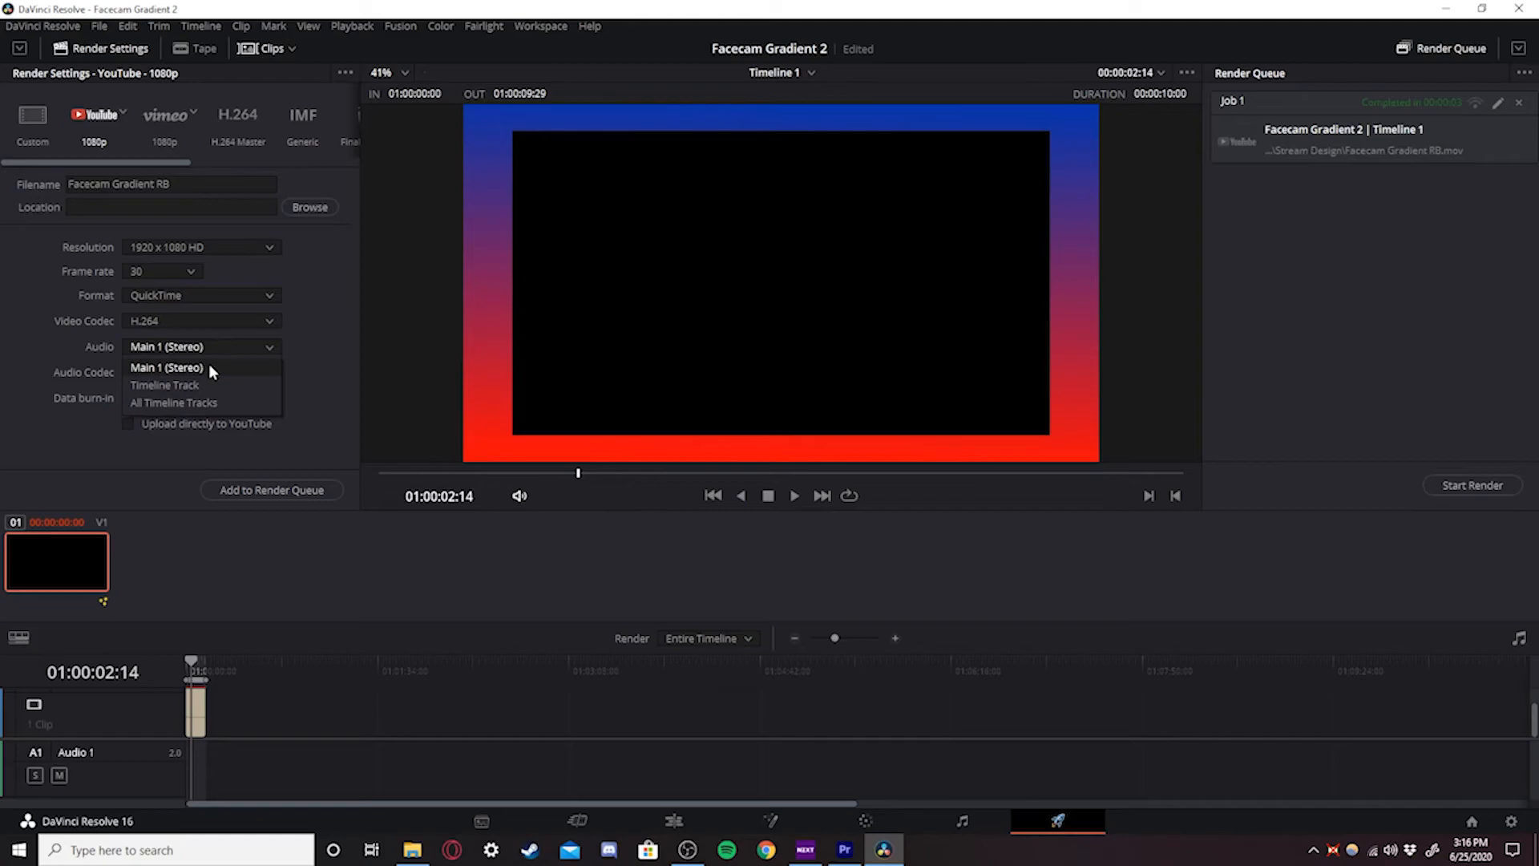
left_click(209, 344)
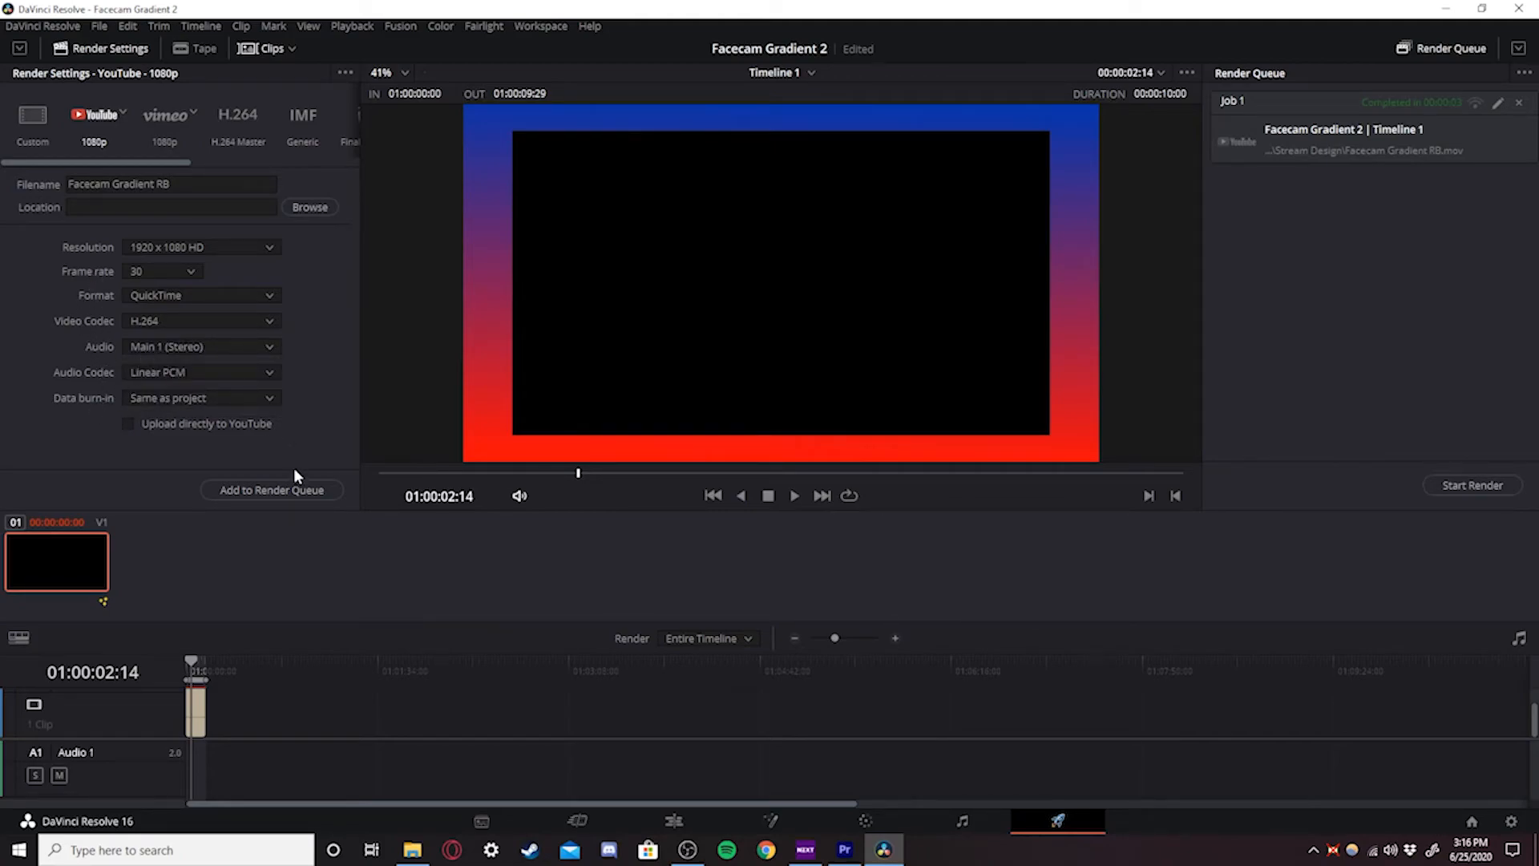
left_click(255, 490)
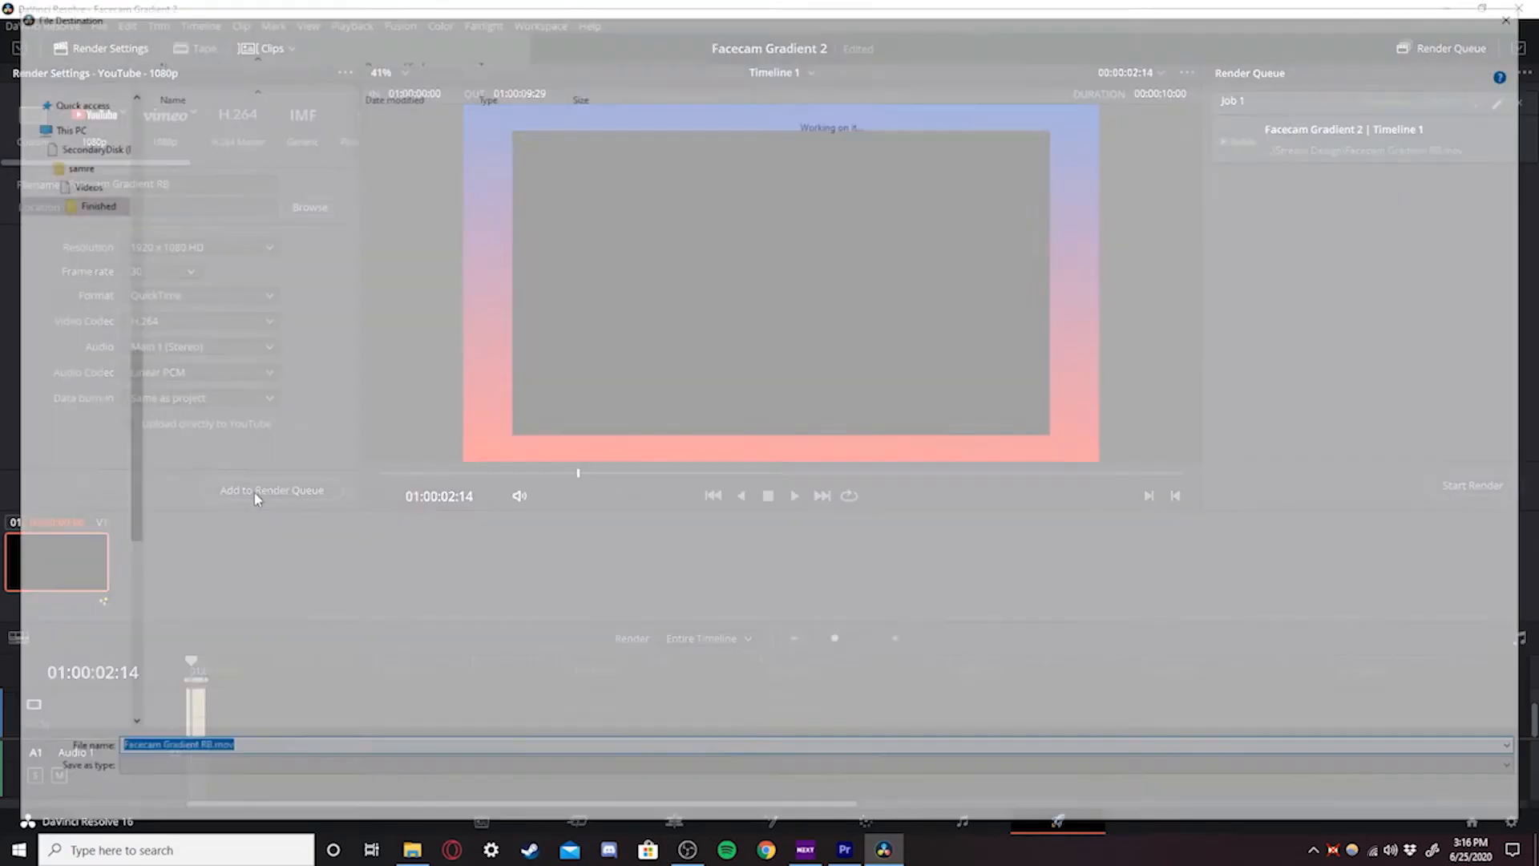
left_click(1469, 809)
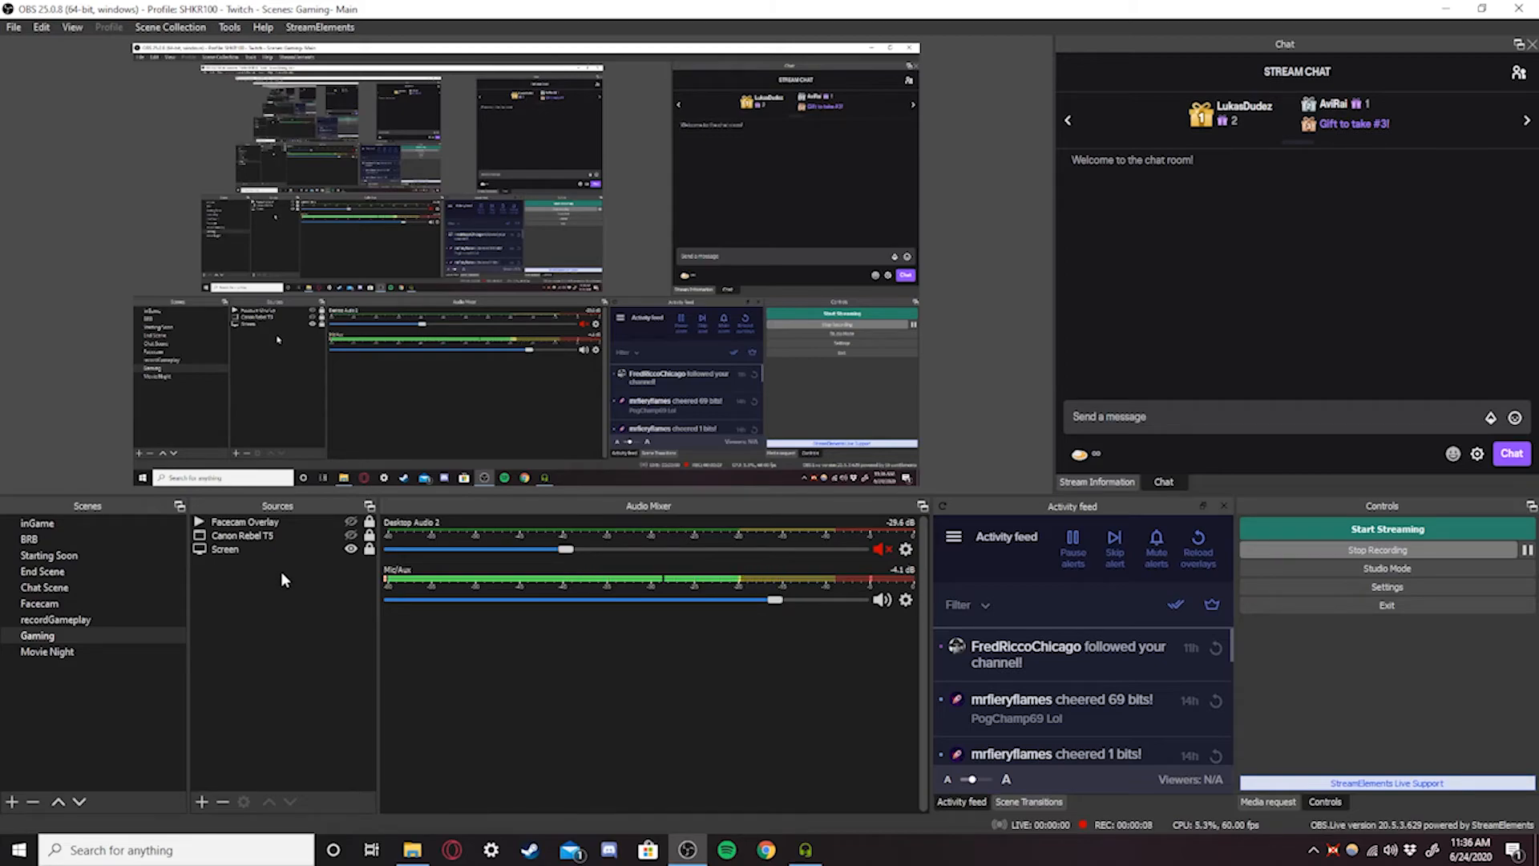
- In OBS, add a new Media Source named Facecam Gradient to the Gaming scene
left_click(203, 803)
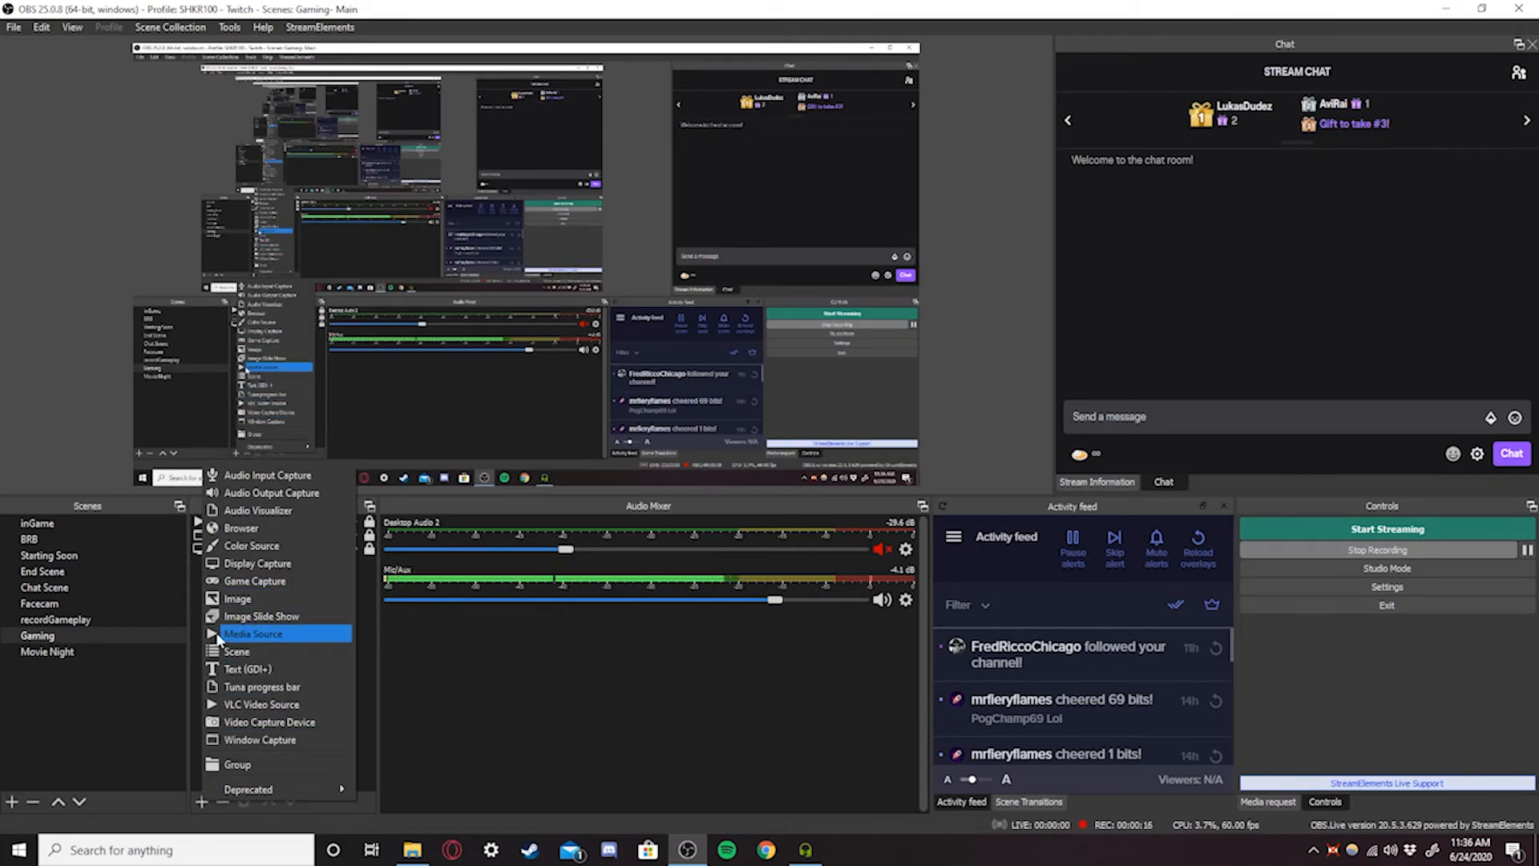
left_click(253, 633)
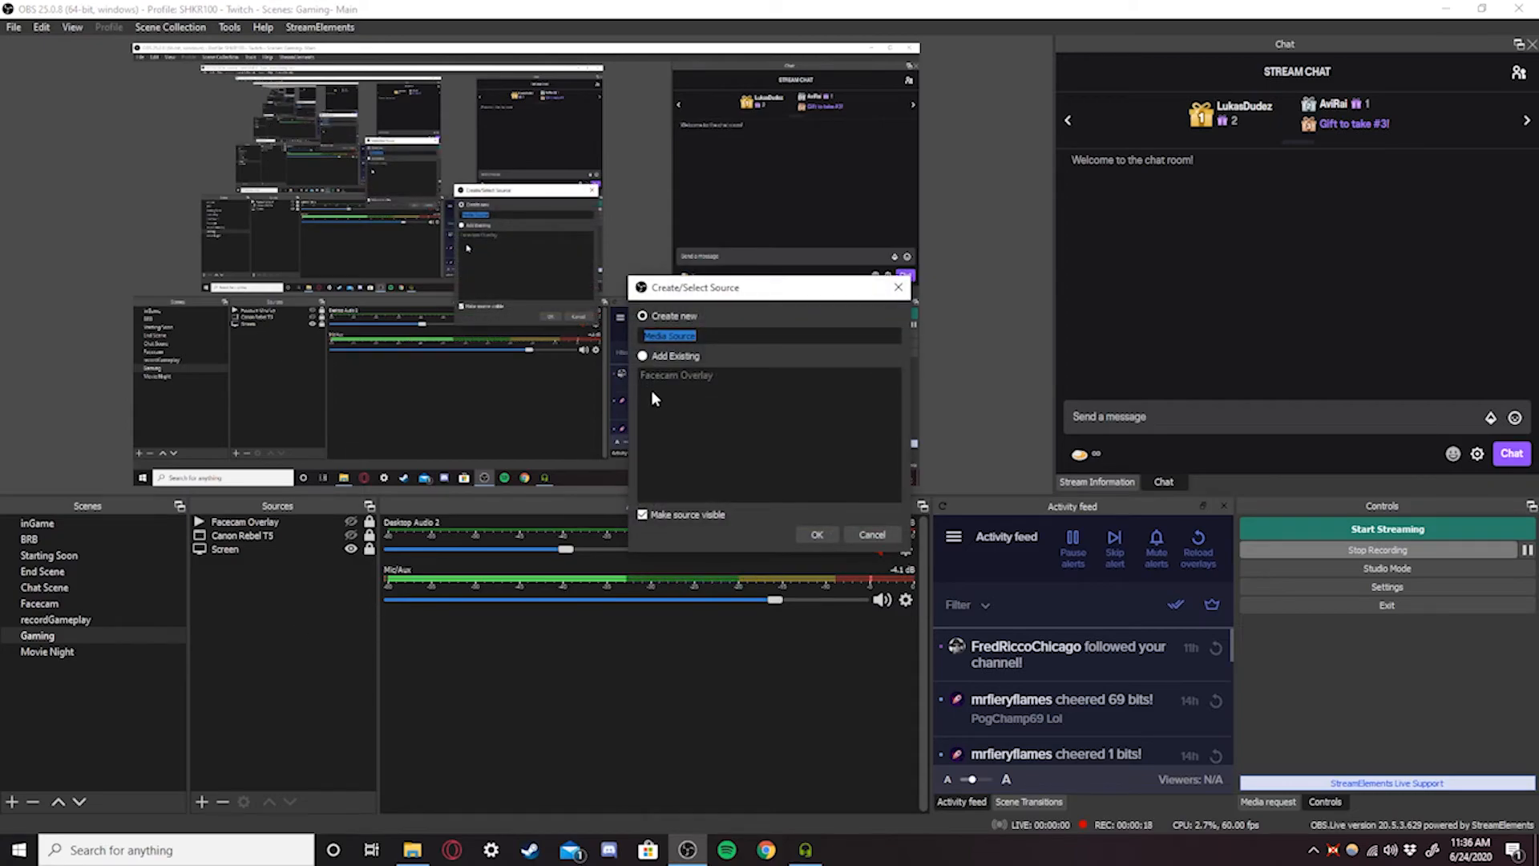
type("Fac")
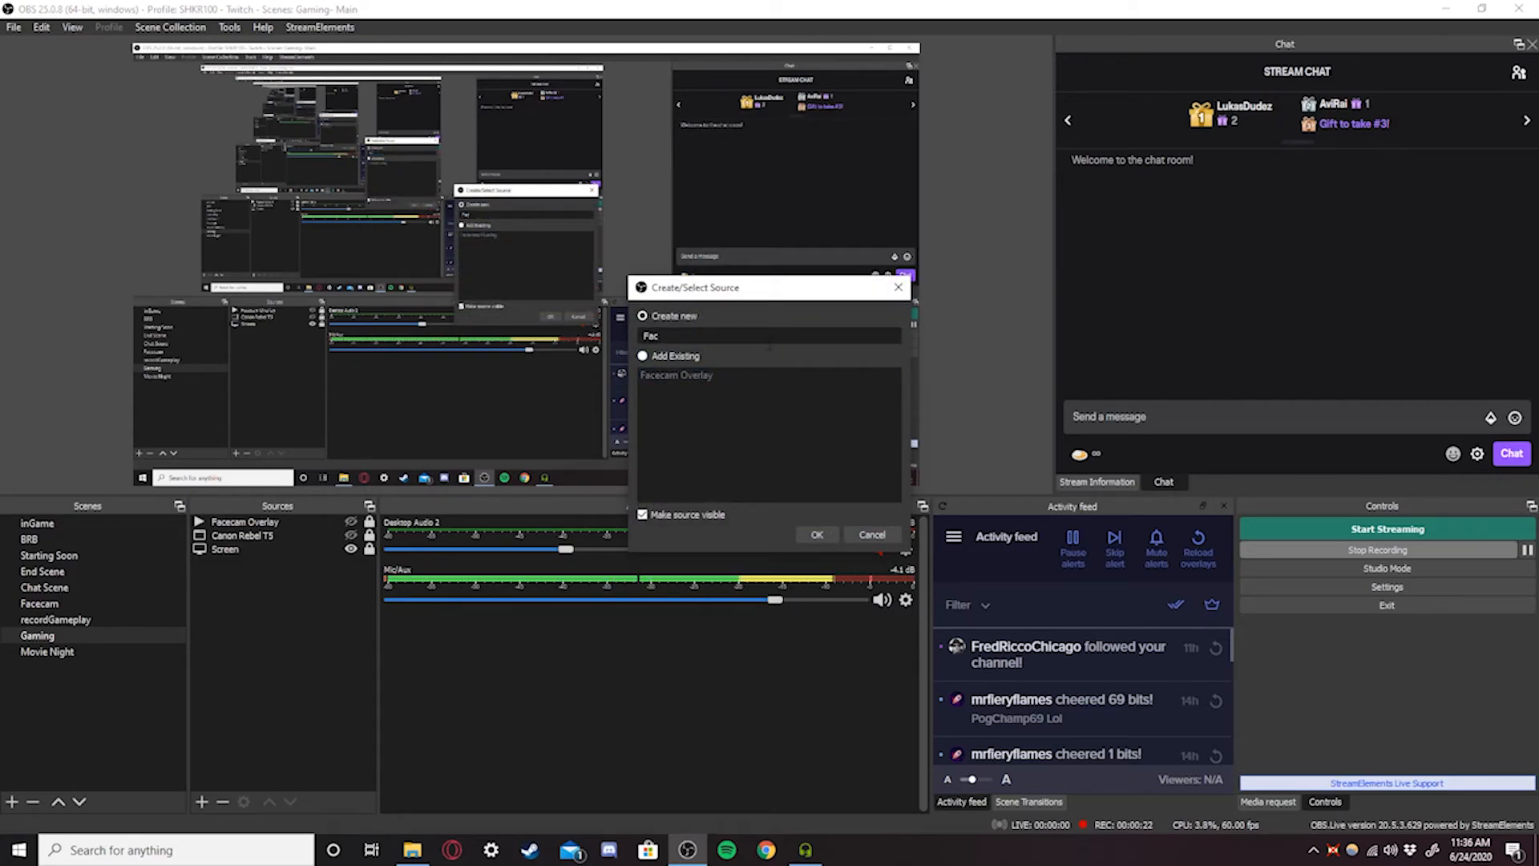
type("ecam ")
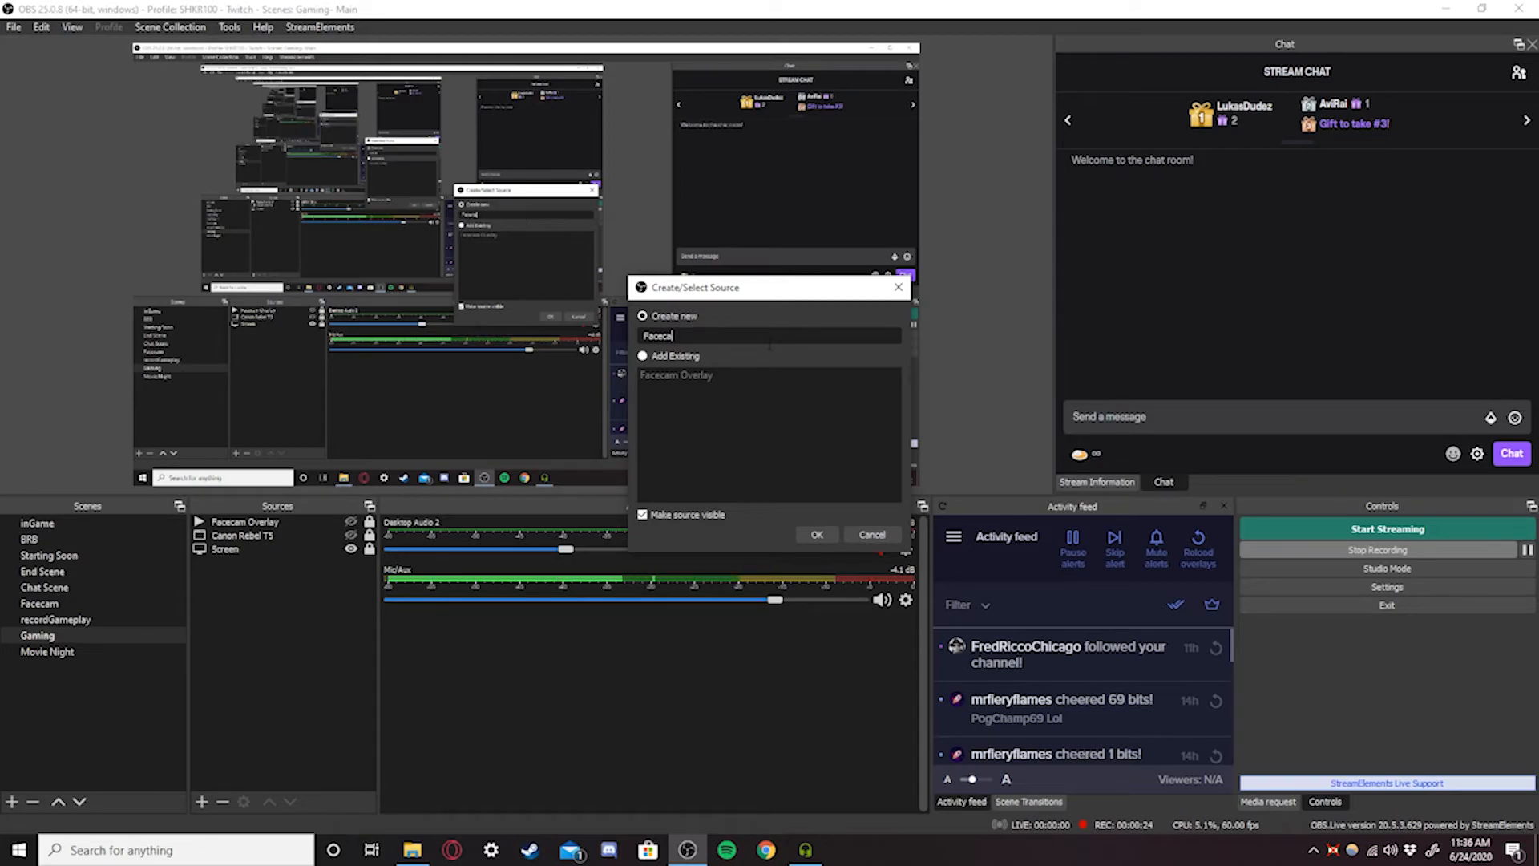
type("Gradient")
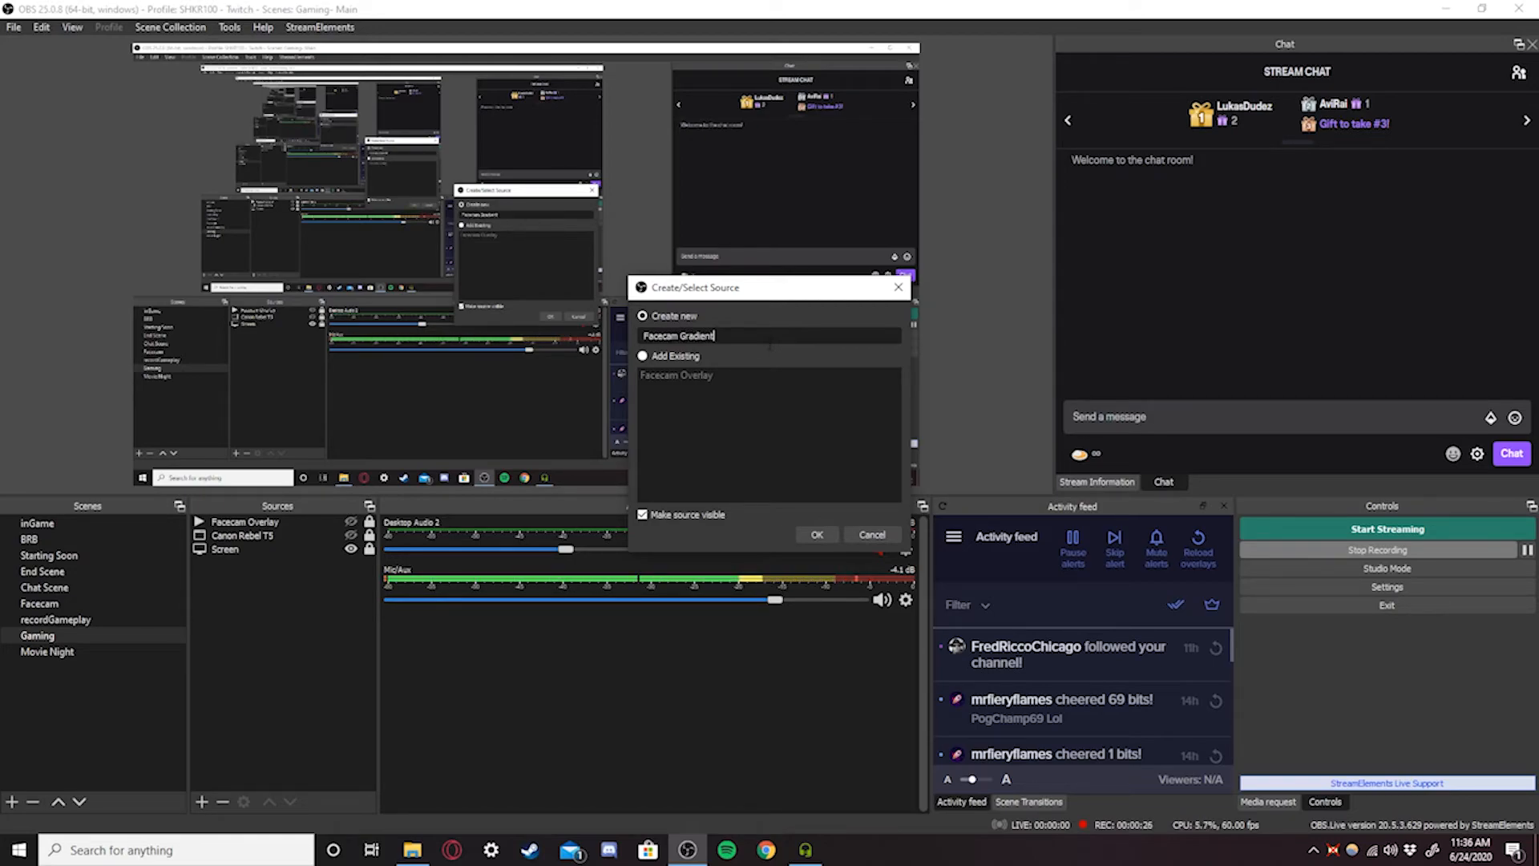
left_click(823, 534)
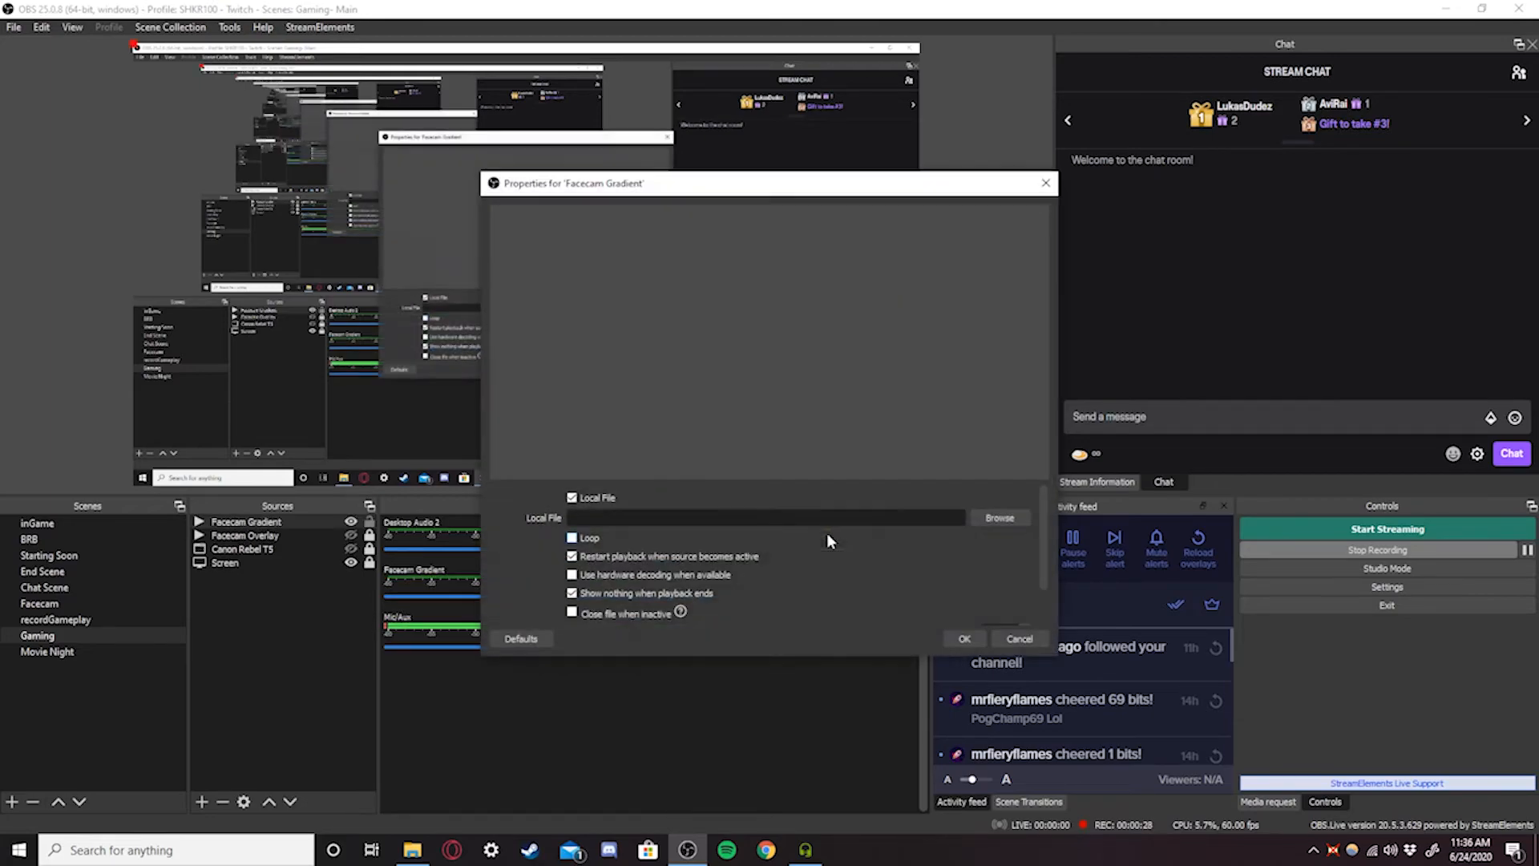
- Enable looping for the Facecam Gradient source and load Facecam Gradient RB.mov from the Stream Design folder in Videos
left_click(573, 537)
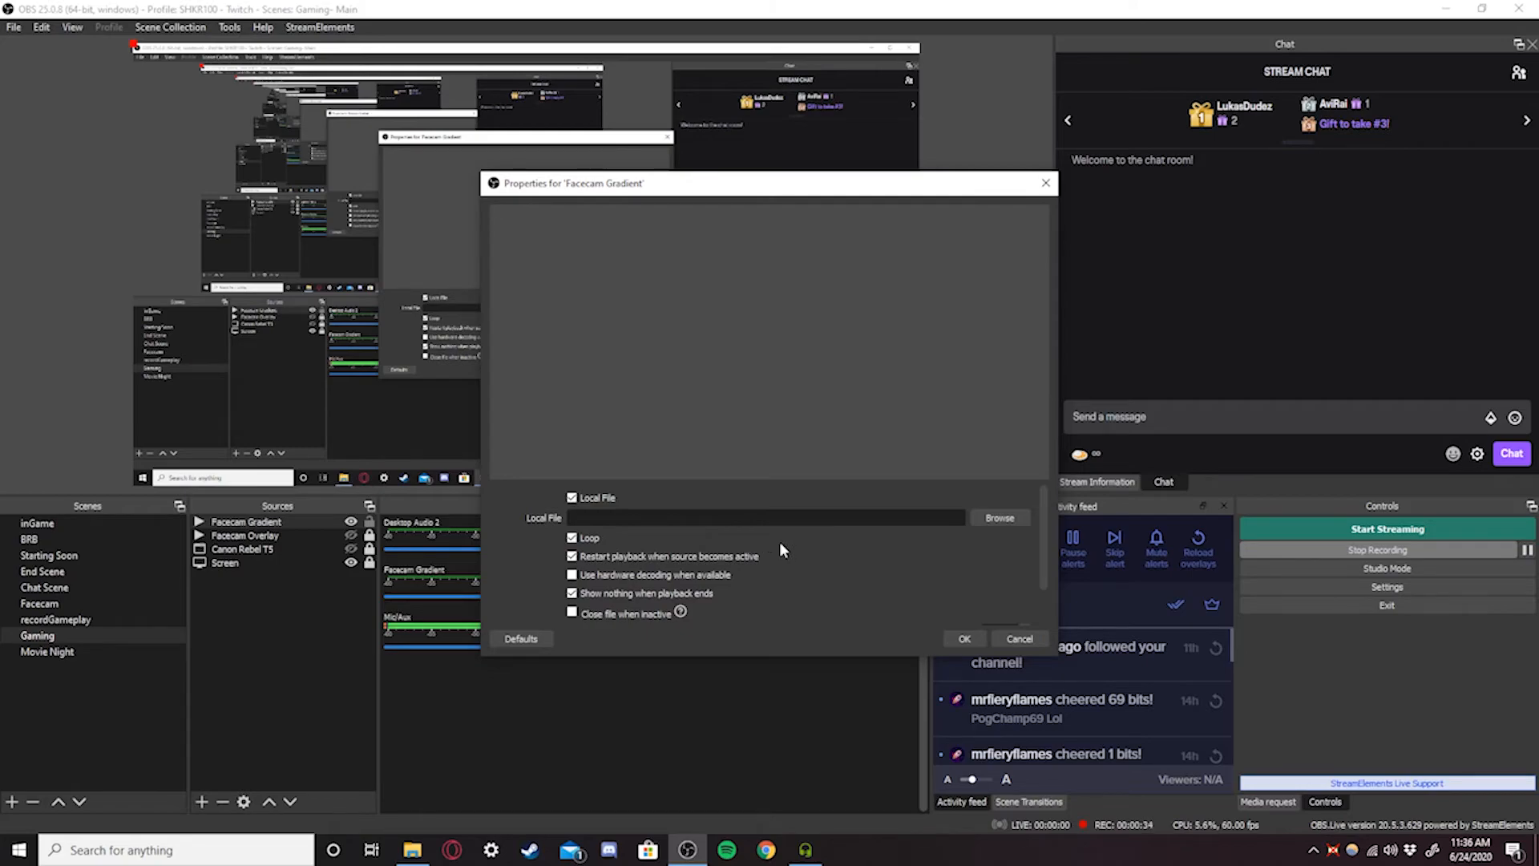
left_click(991, 522)
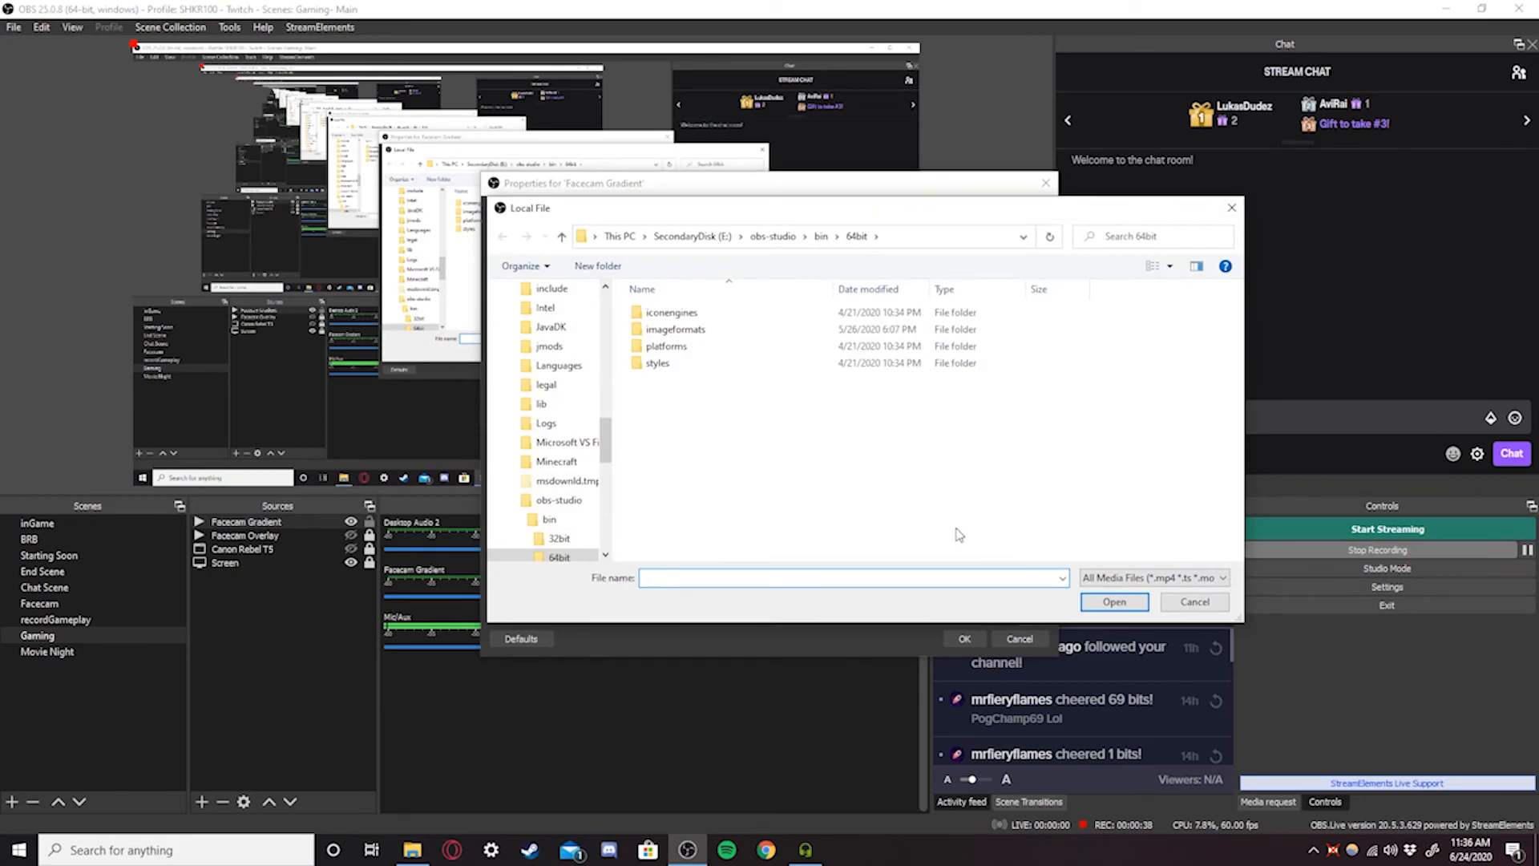
scroll(561, 352, "up", 10)
scroll(557, 365, "down", 4)
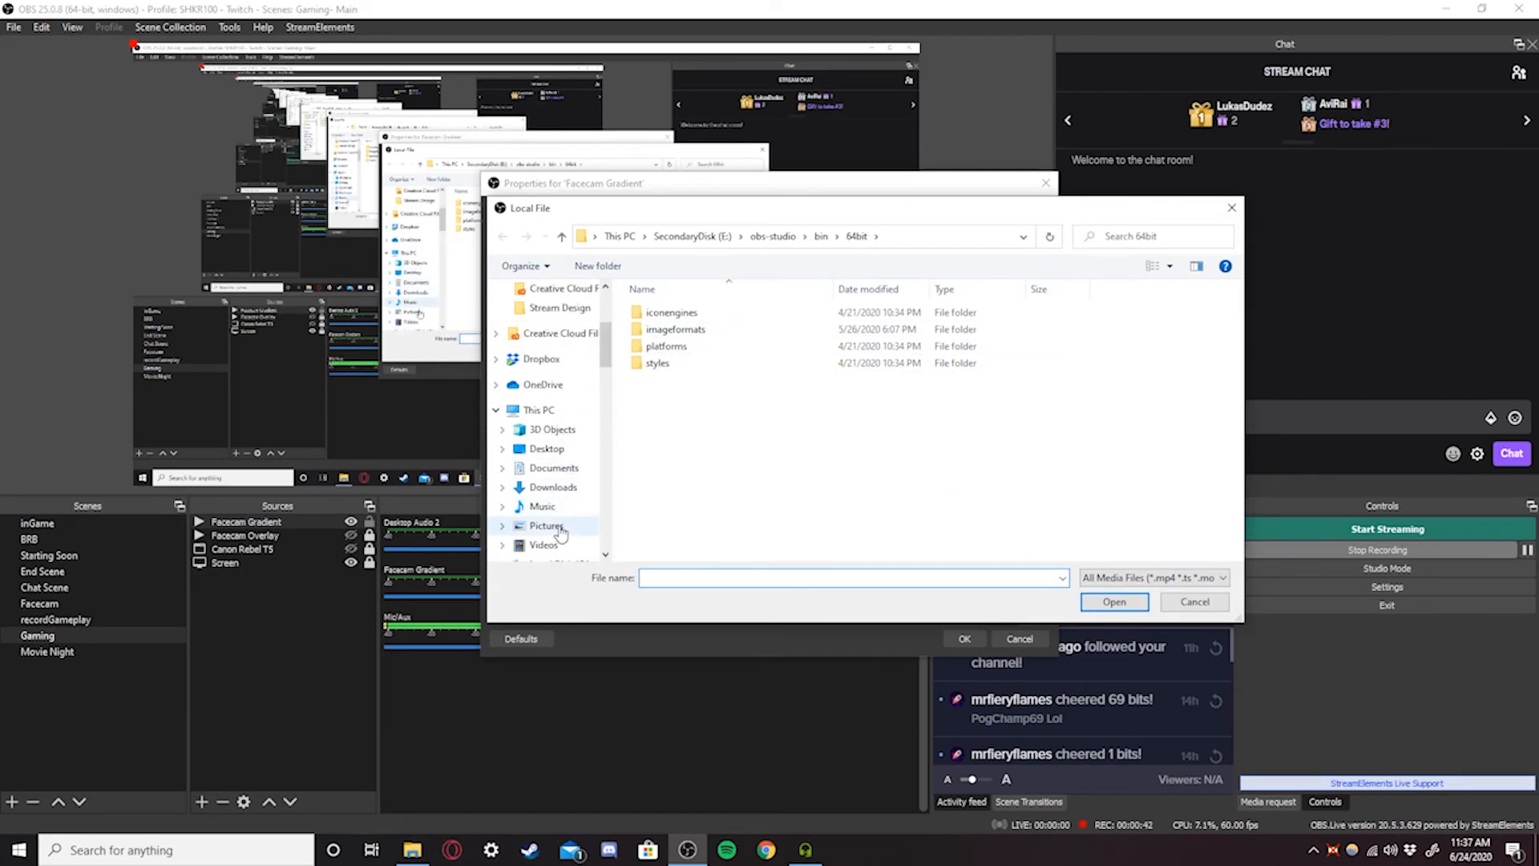
left_click(544, 544)
scroll(957, 401, "down", 2)
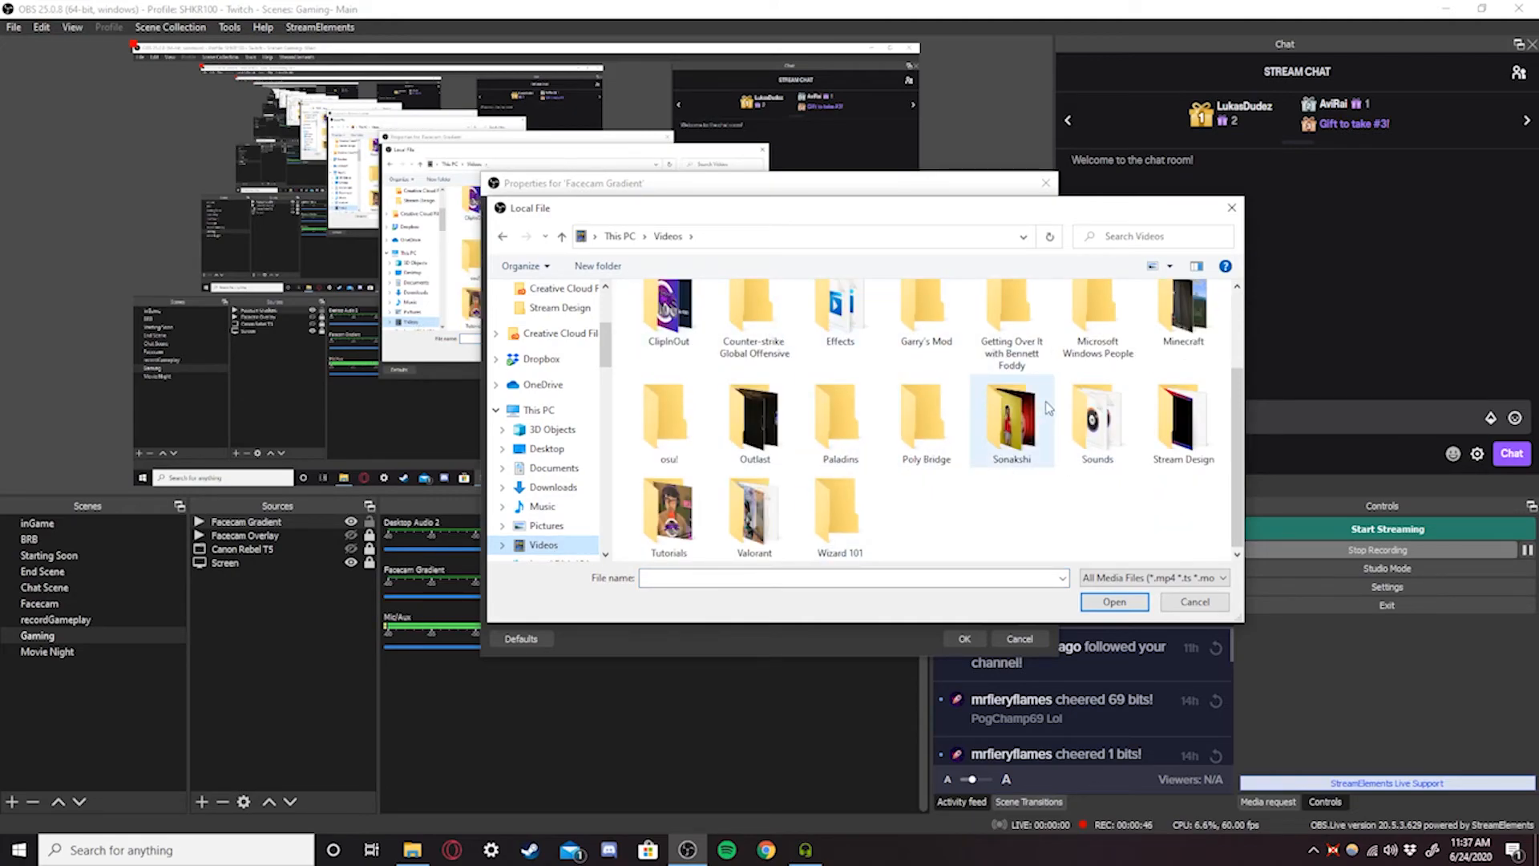
double_click(1182, 424)
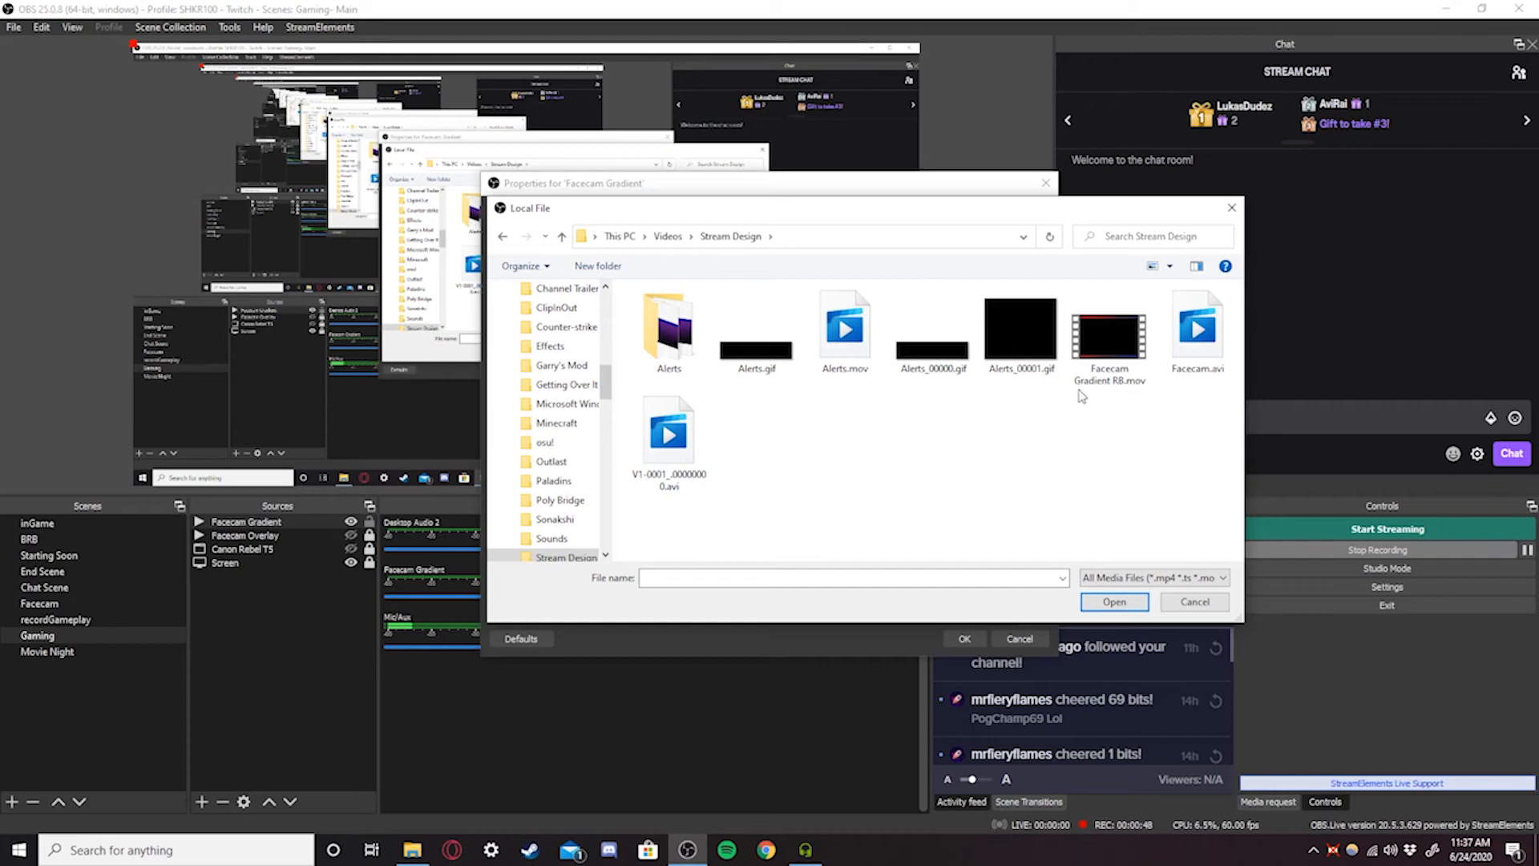
double_click(1127, 359)
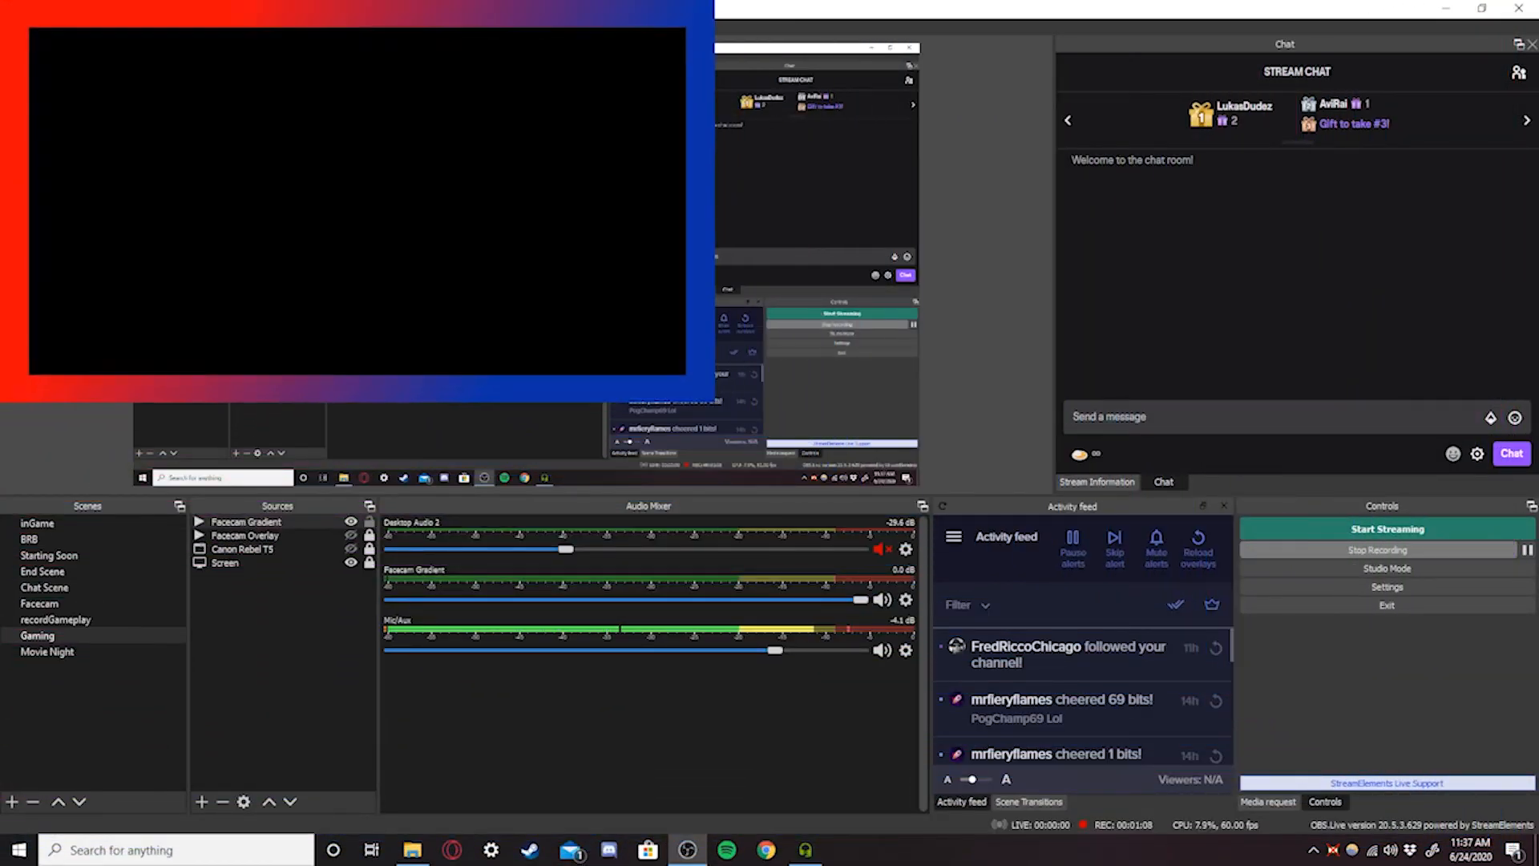
- Shrink the gradient border to facecam size and place it against the right edge of the canvas
left_click_drag(291, 72, 797, 215)
left_click_drag(633, 353, 790, 268)
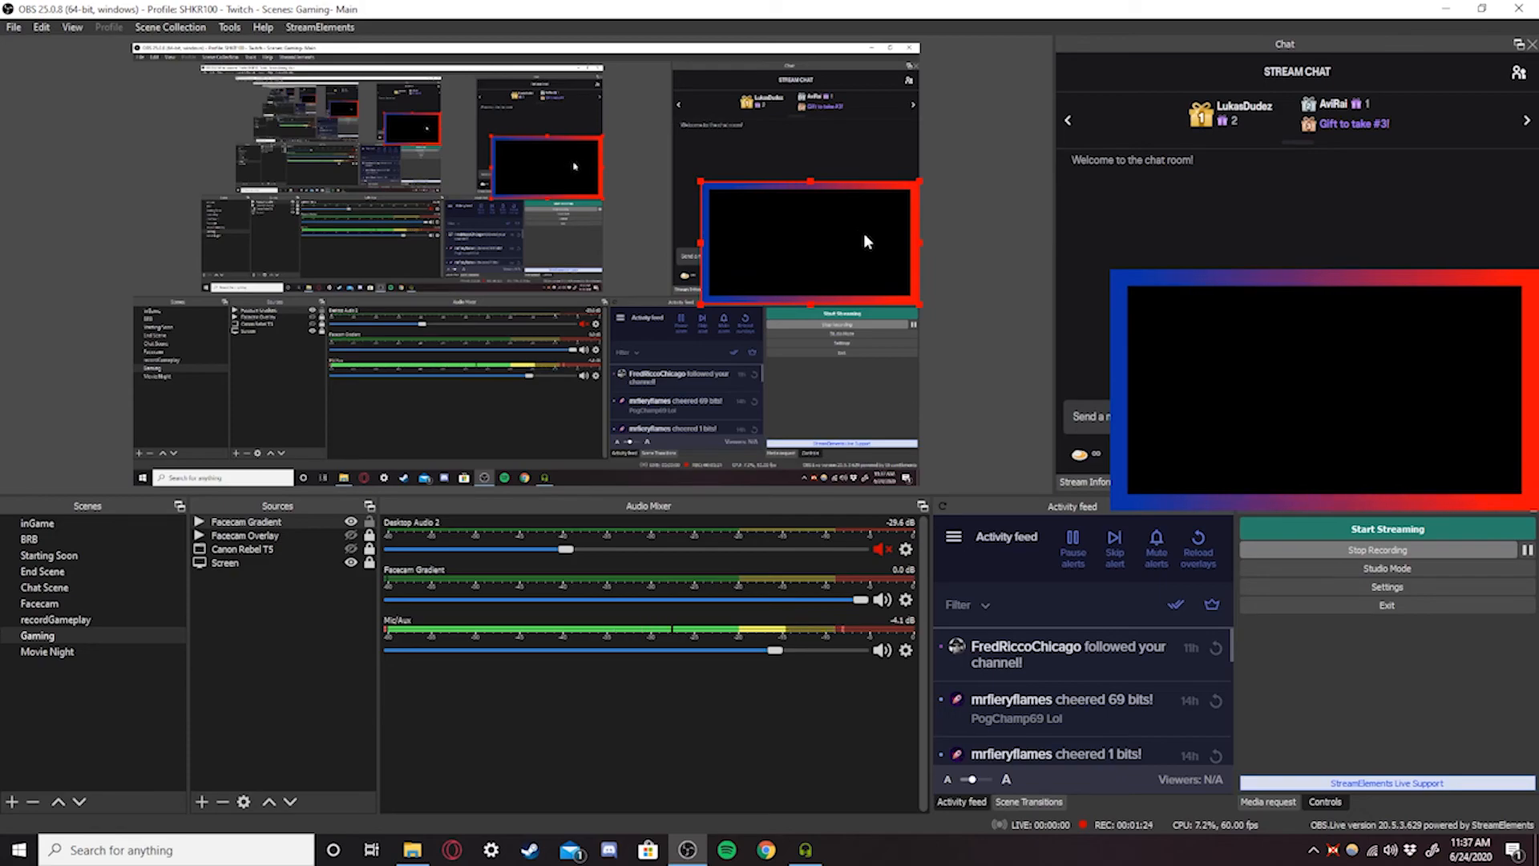
left_click(836, 350)
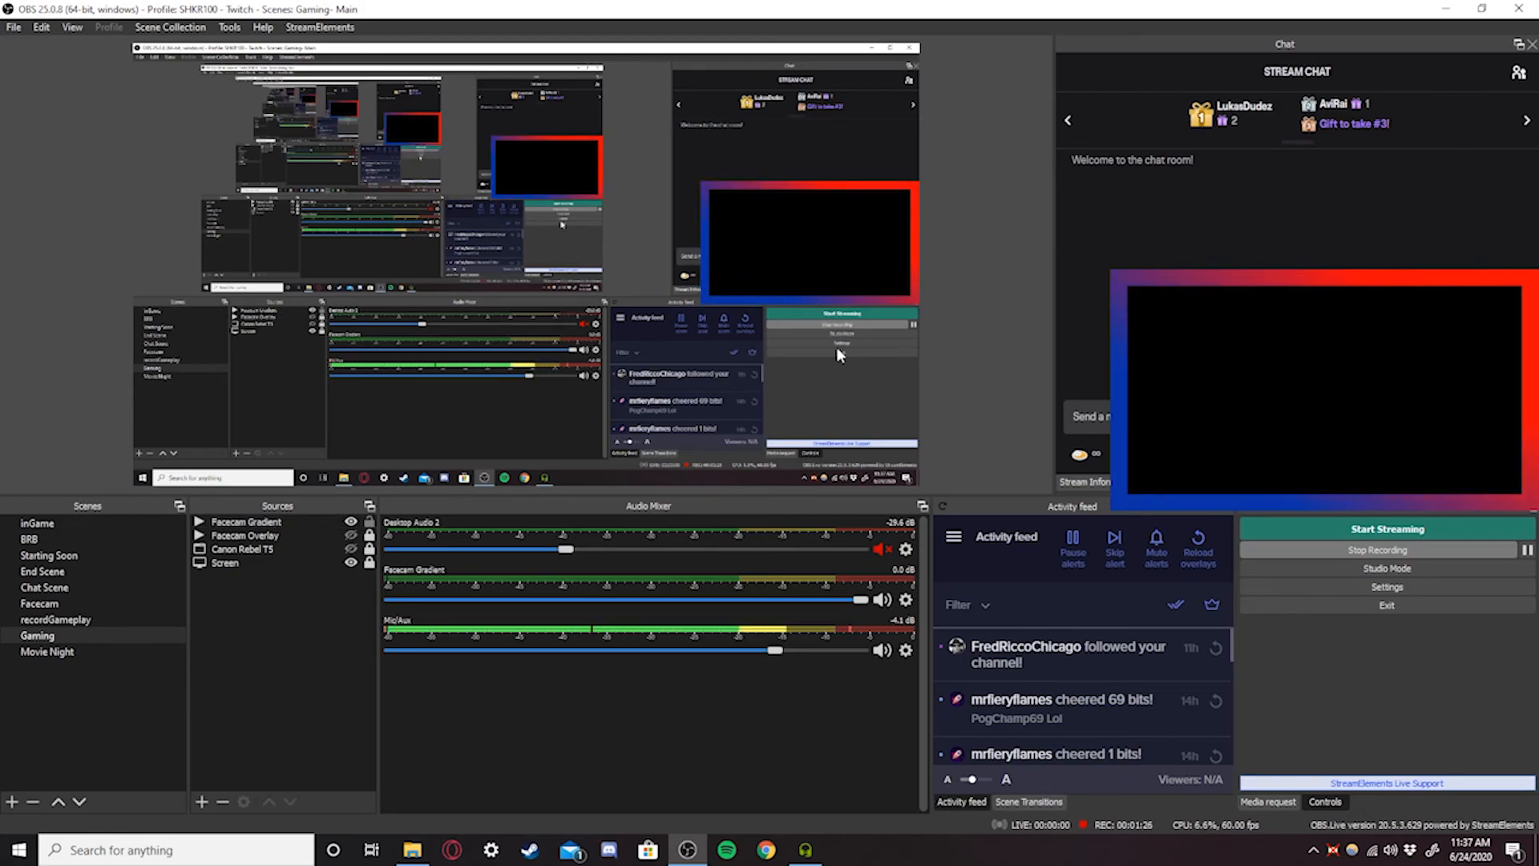
left_click(819, 255)
left_click_drag(702, 303, 713, 294)
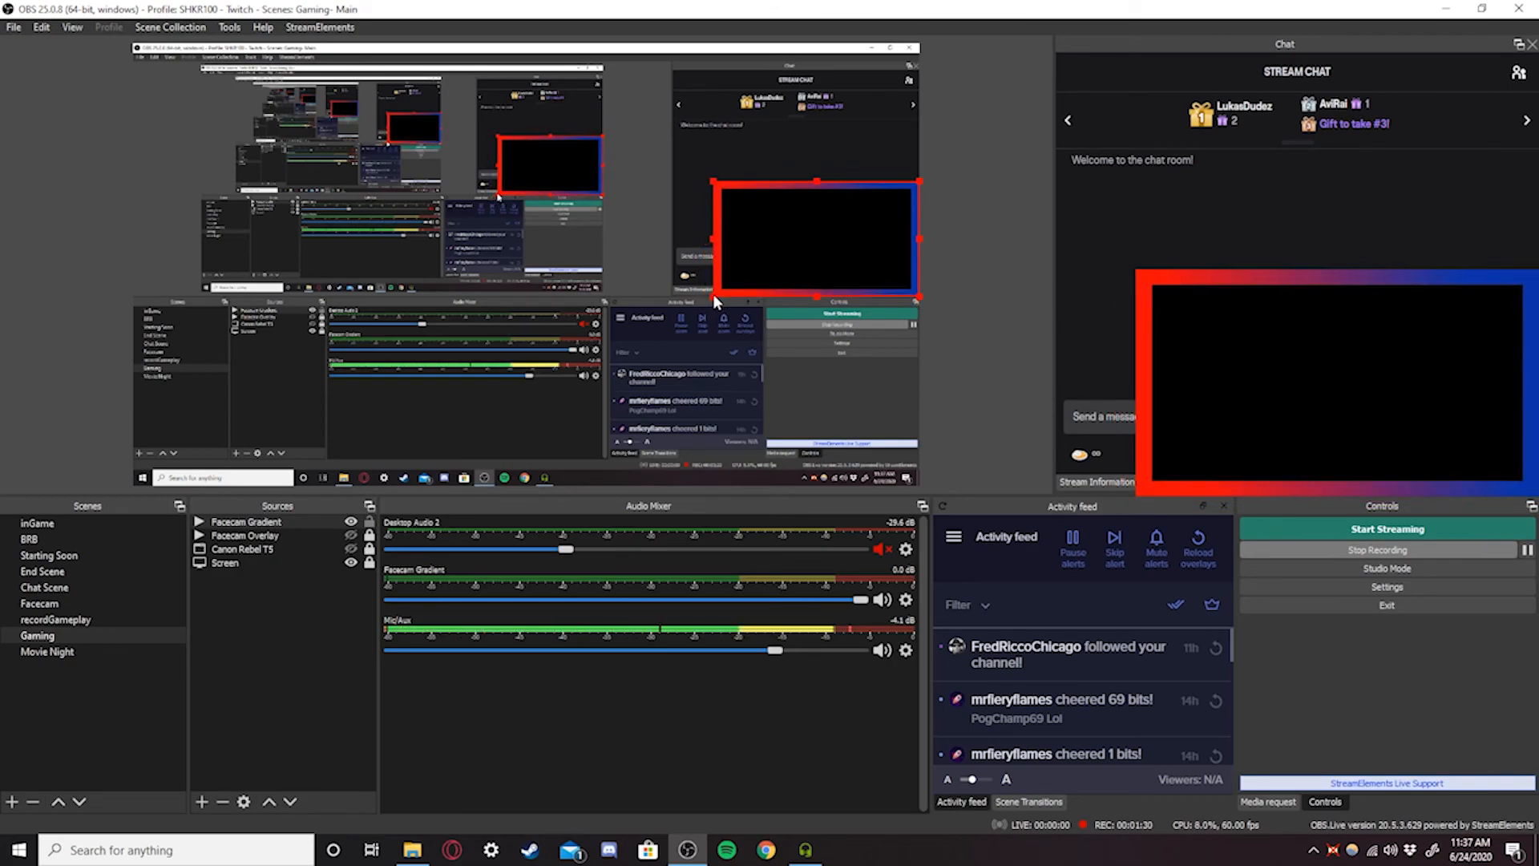
left_click(740, 349)
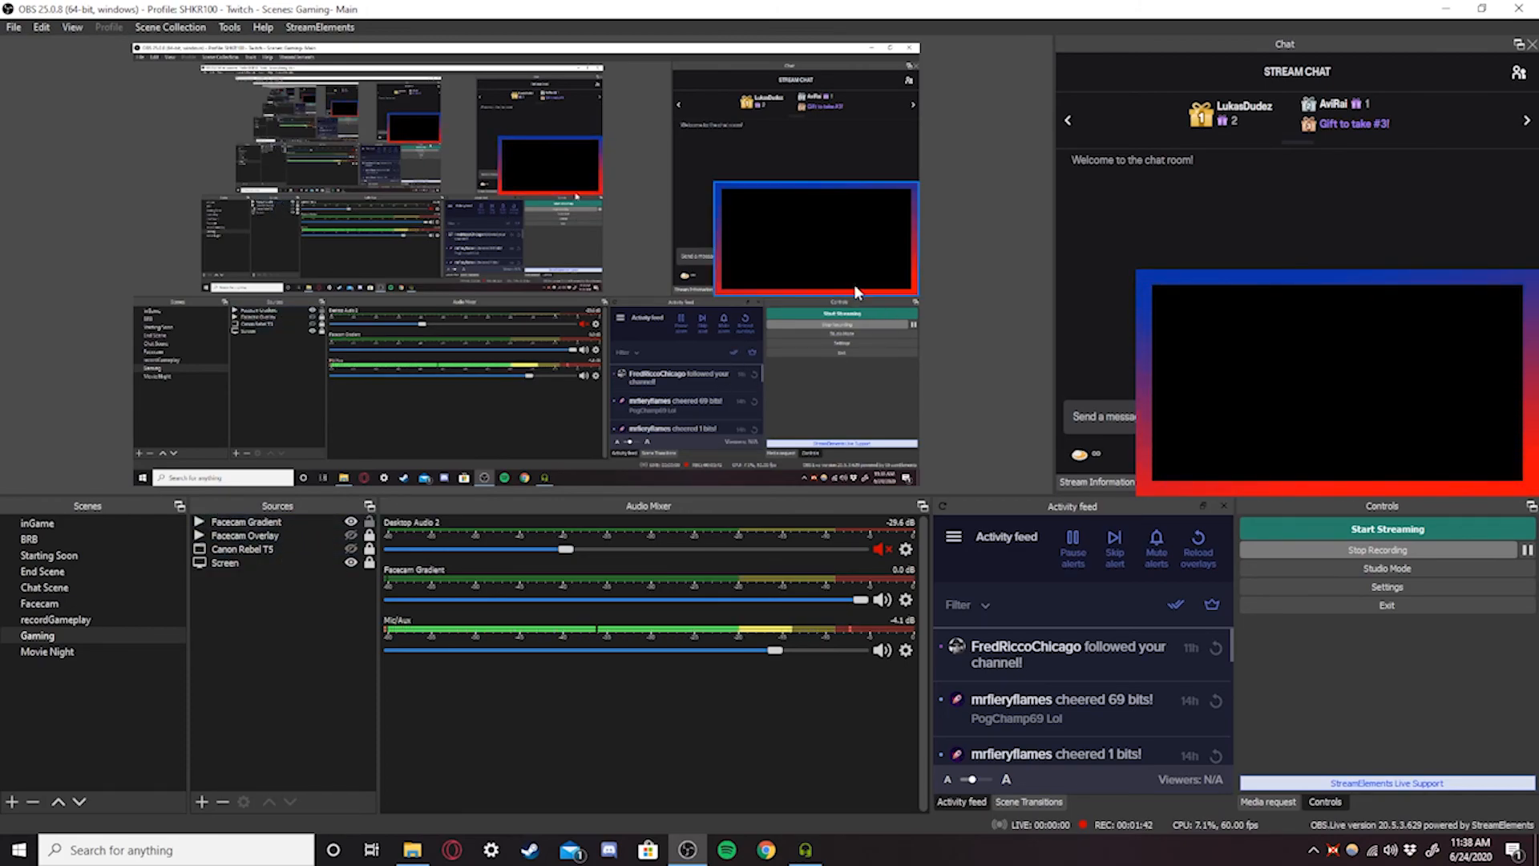
- Add a Color Key effect filter to the Facecam Gradient source
right_click(295, 521)
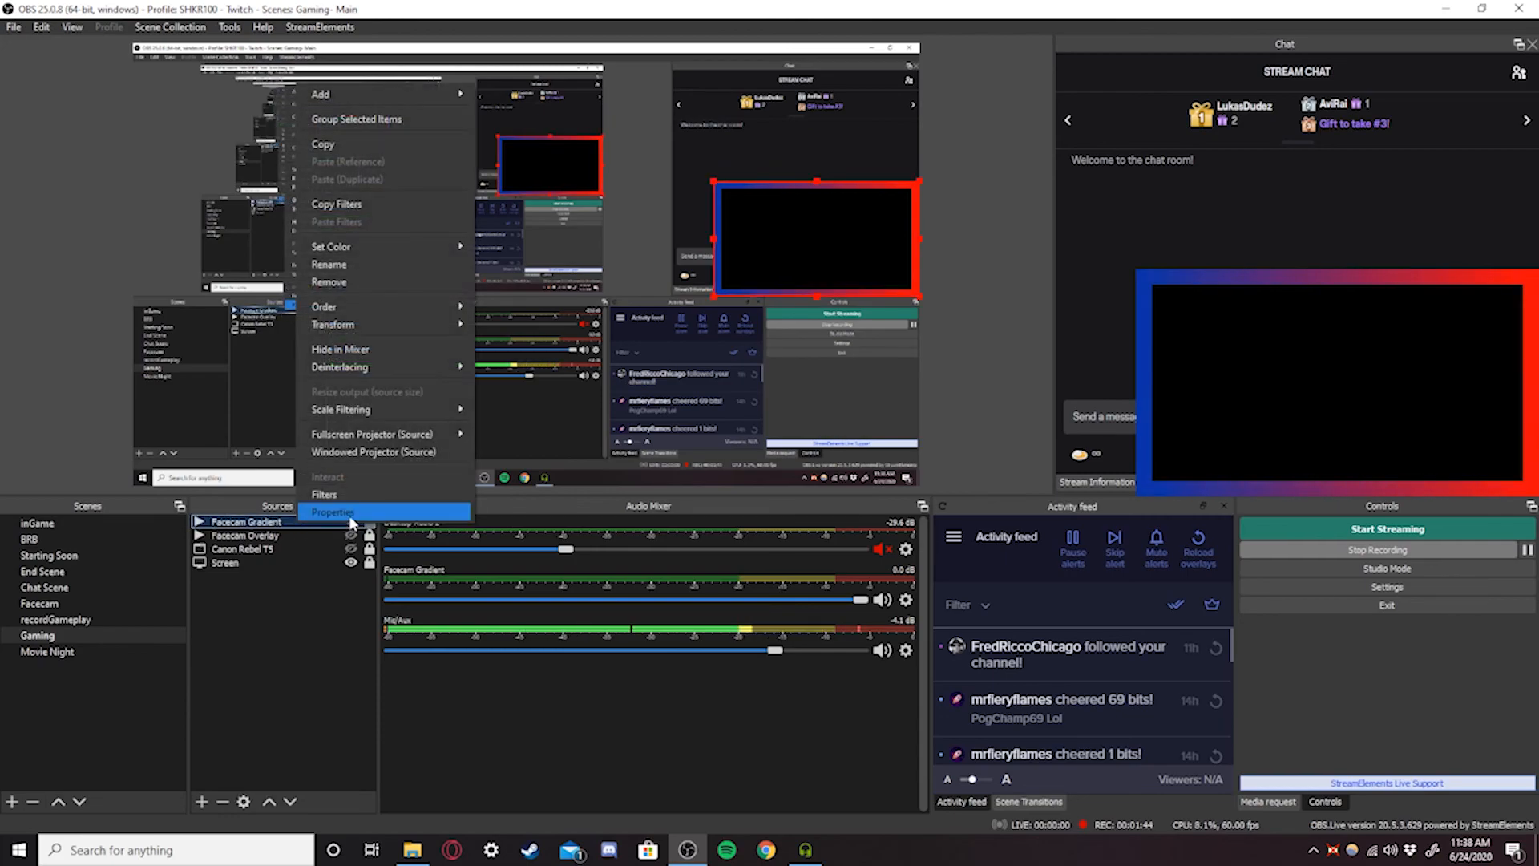
left_click(277, 526)
right_click(294, 518)
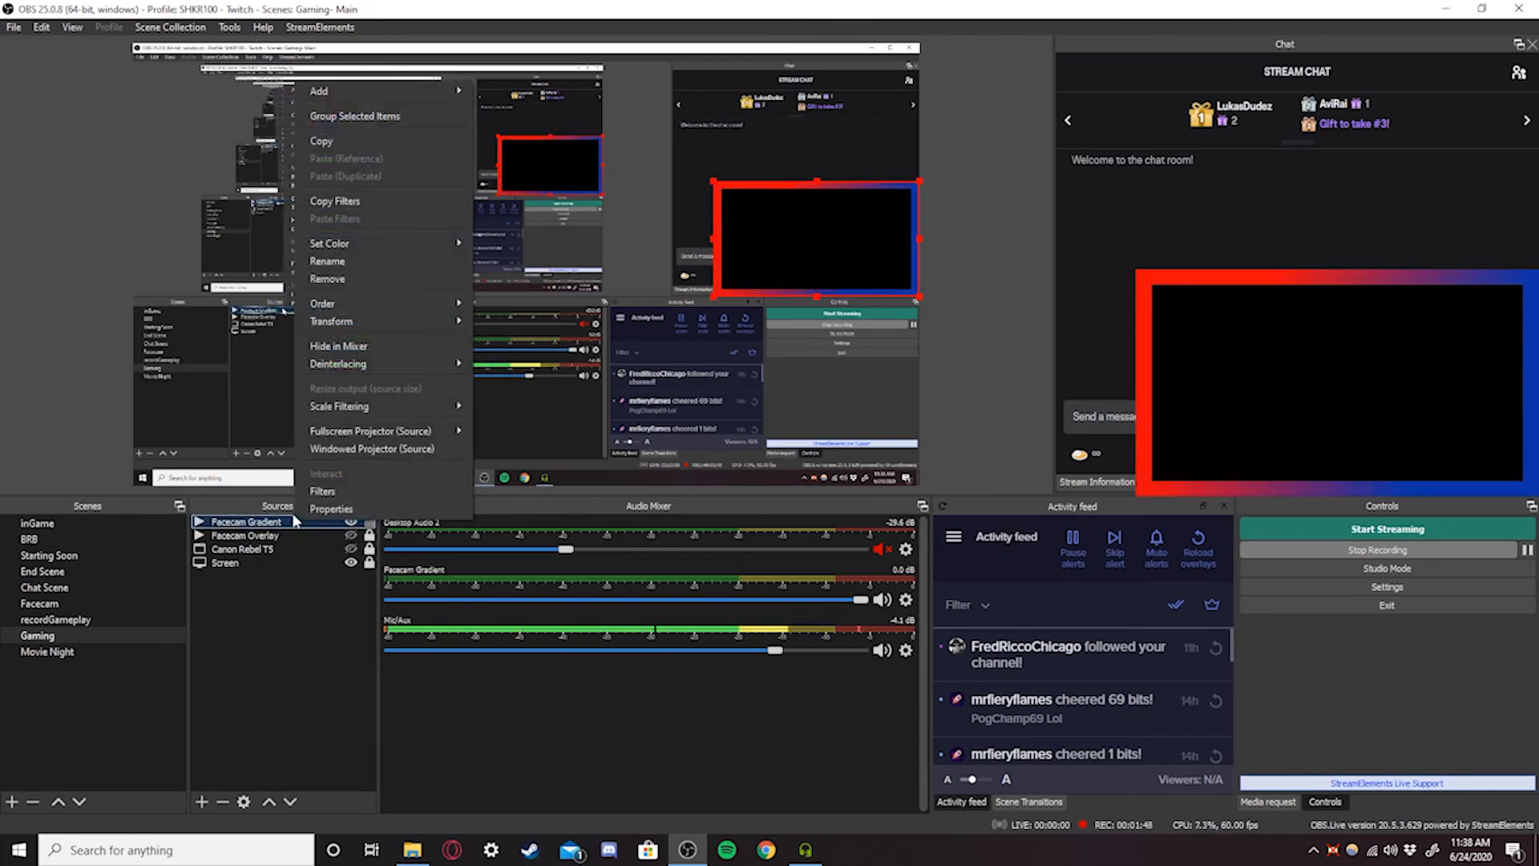
left_click(330, 491)
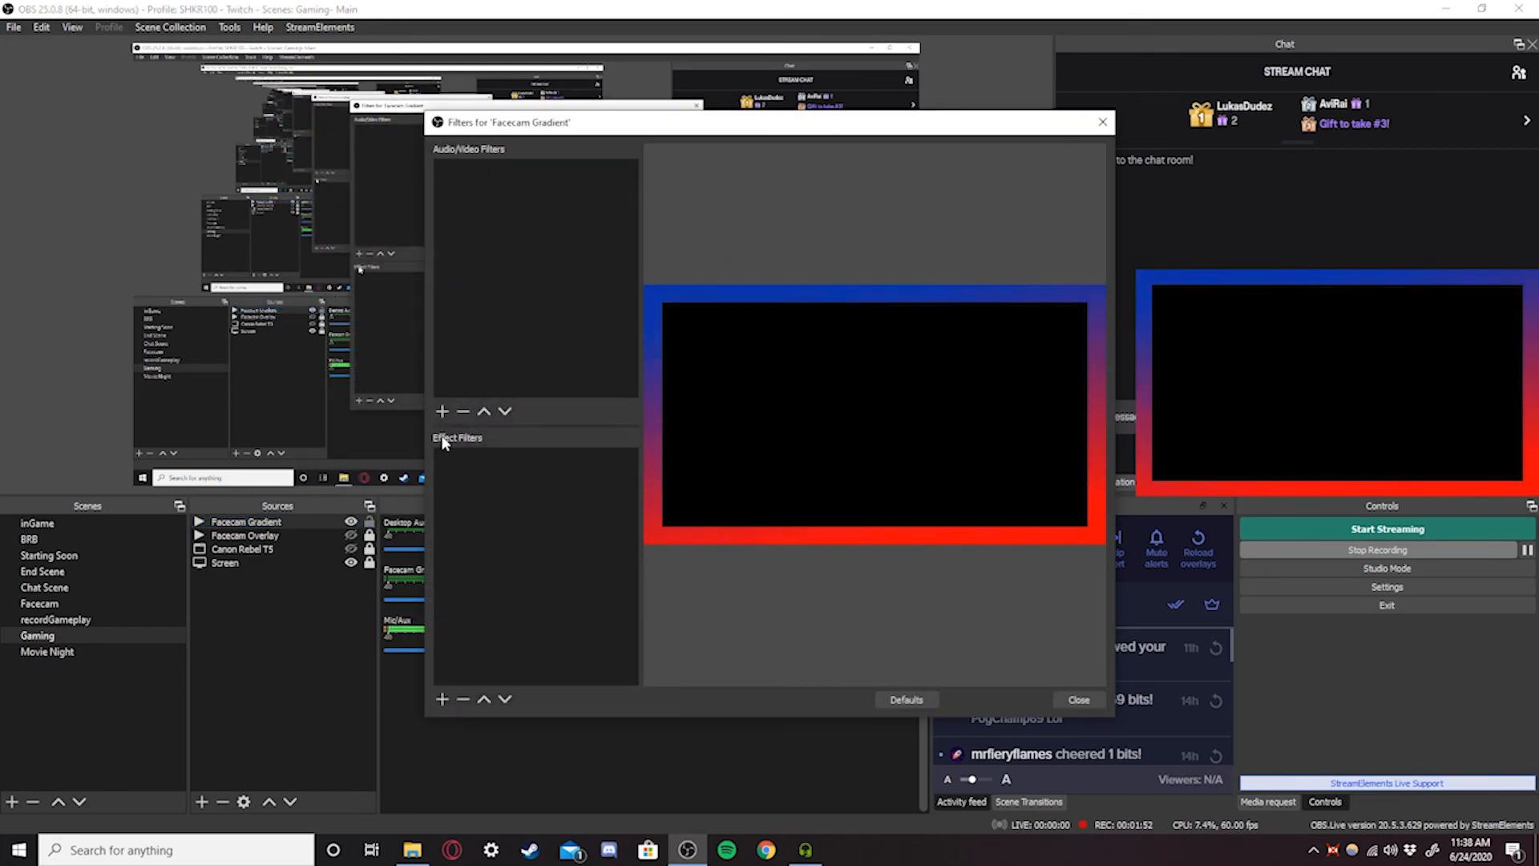
left_click(442, 699)
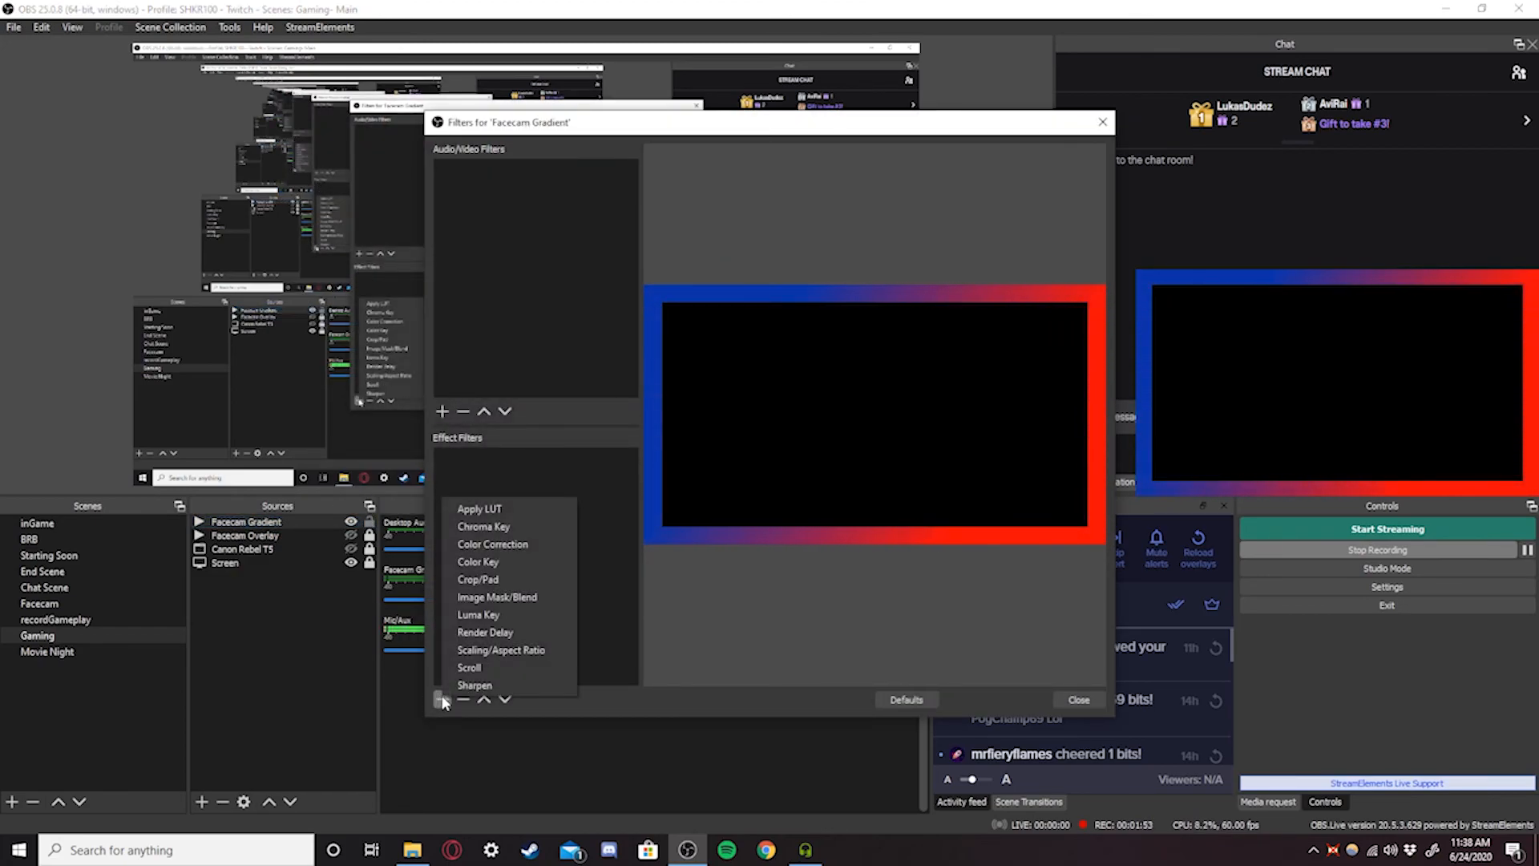
left_click(503, 561)
left_click(733, 448)
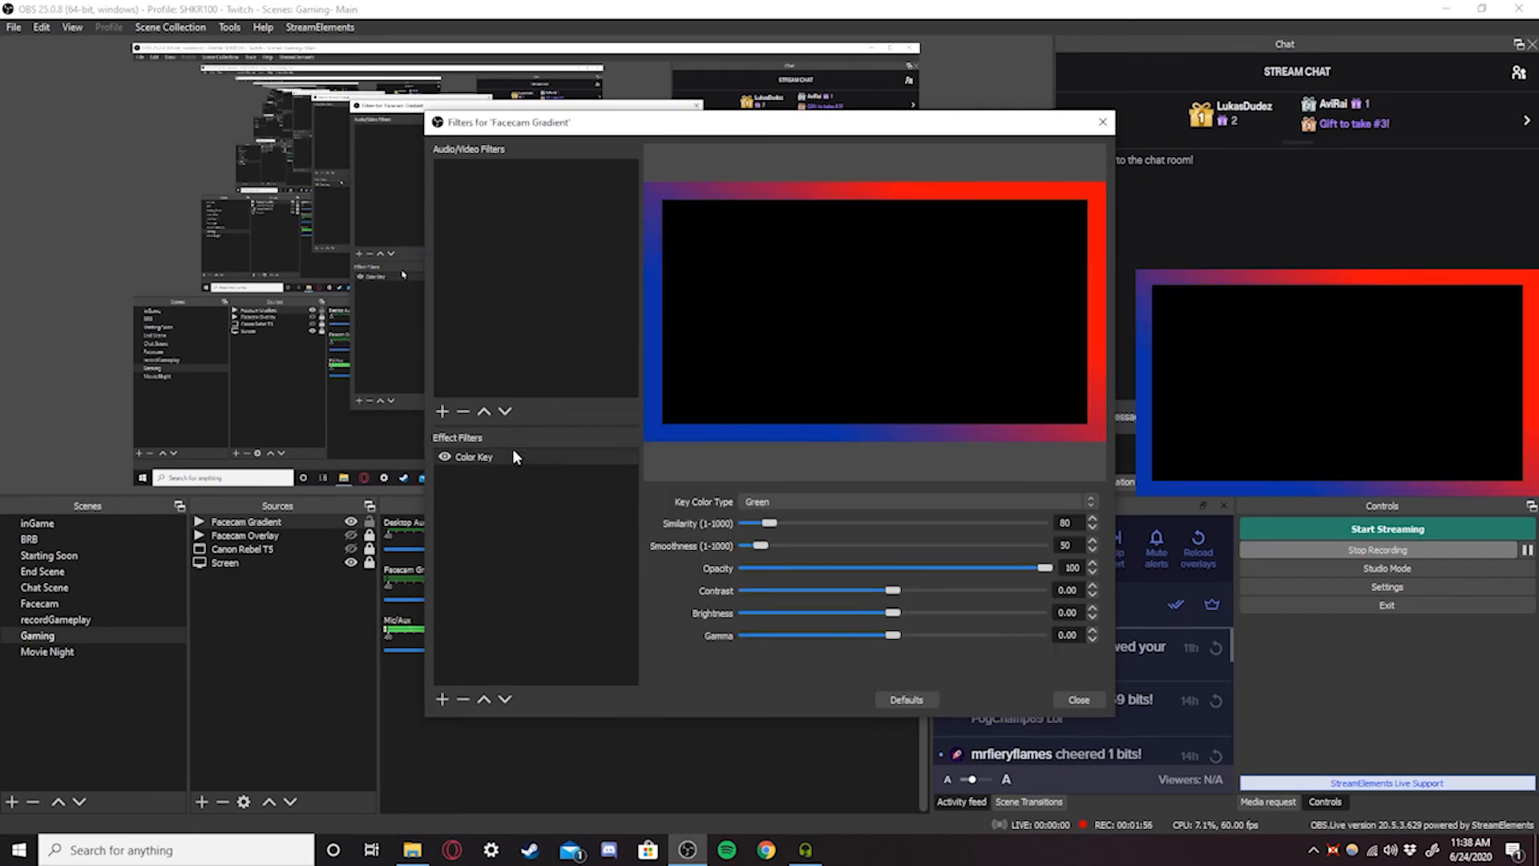
- Set the Color Key filter's key color type to Custom Color with black (#000000), and close the Facecam Gradient filters
left_click(947, 500)
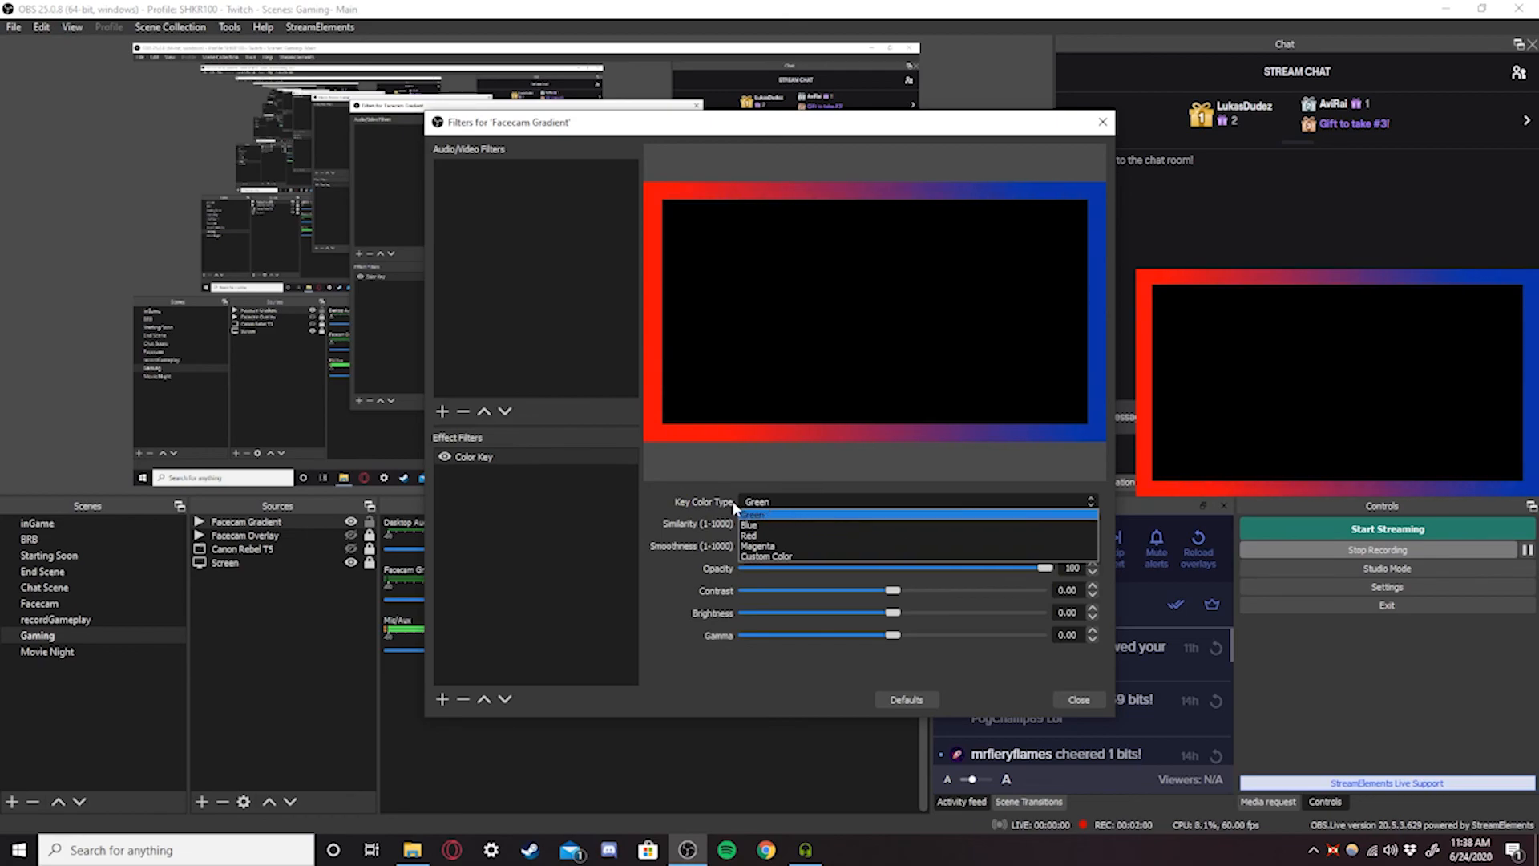
left_click(826, 553)
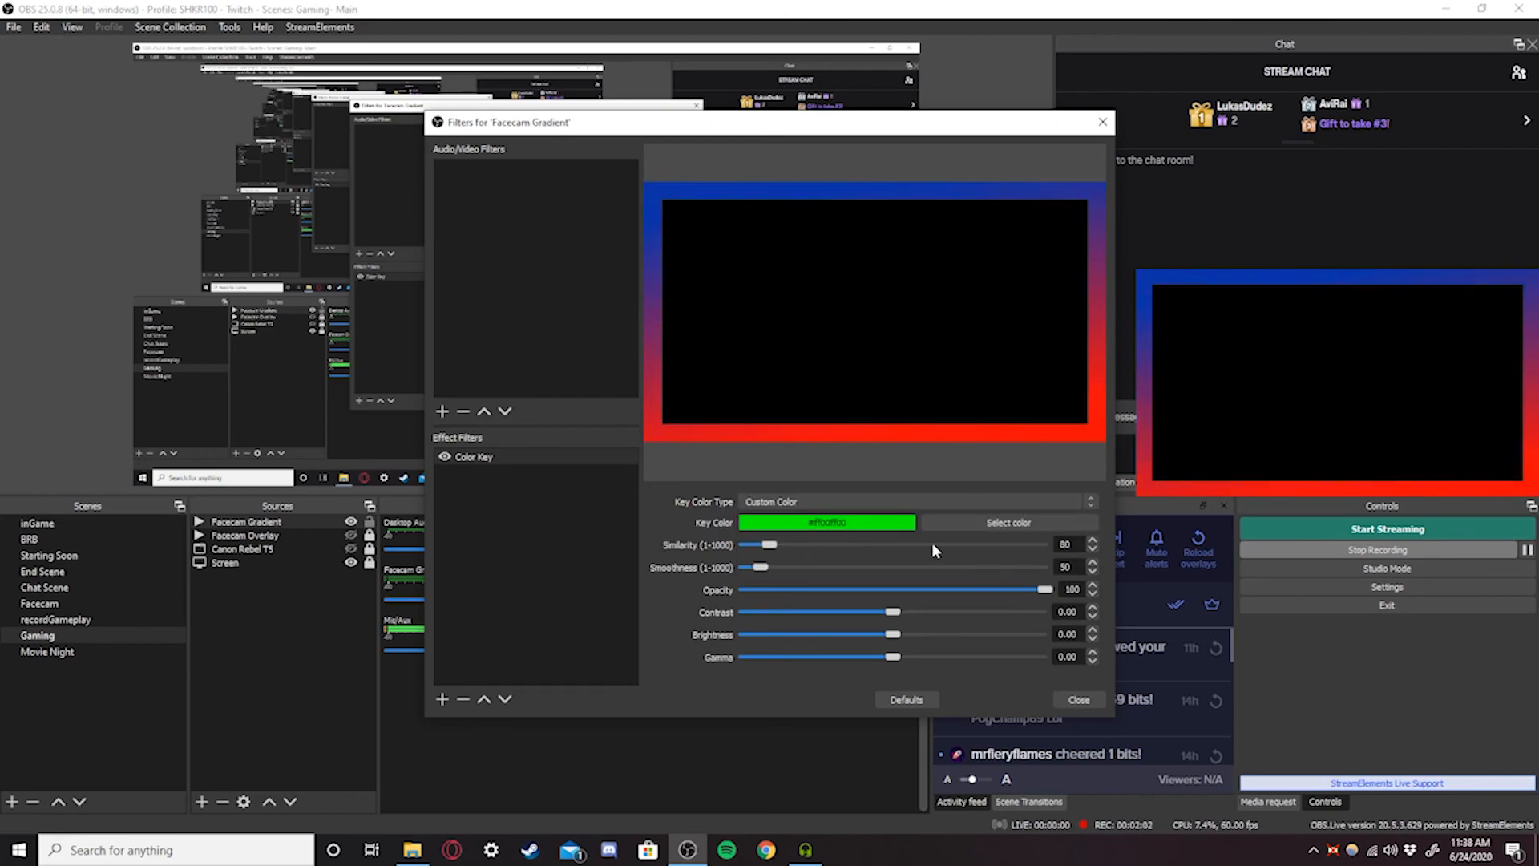
left_click(1050, 526)
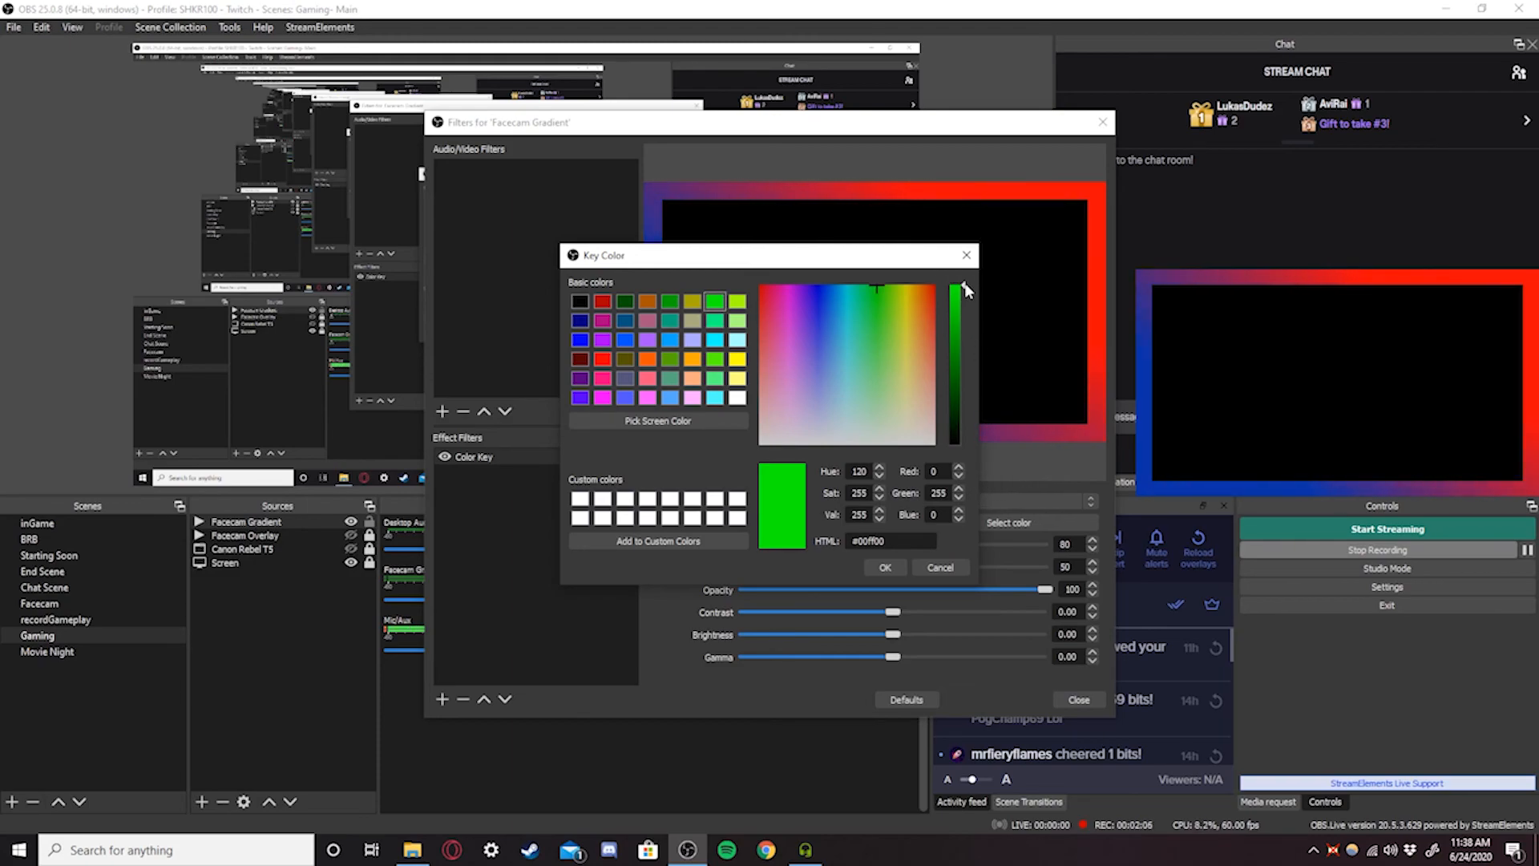
left_click_drag(966, 291, 980, 475)
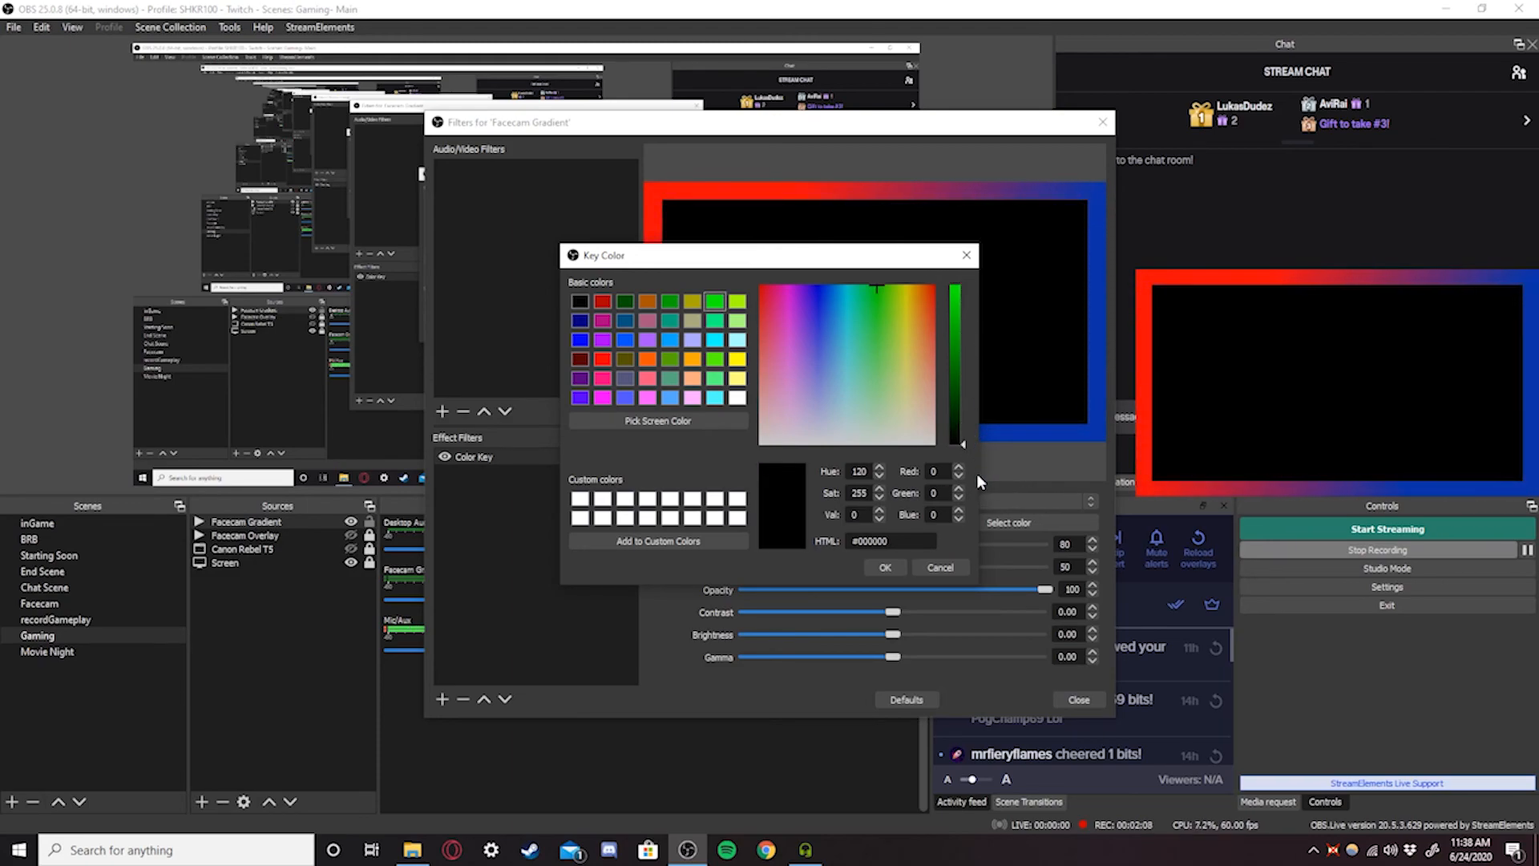
left_click(885, 568)
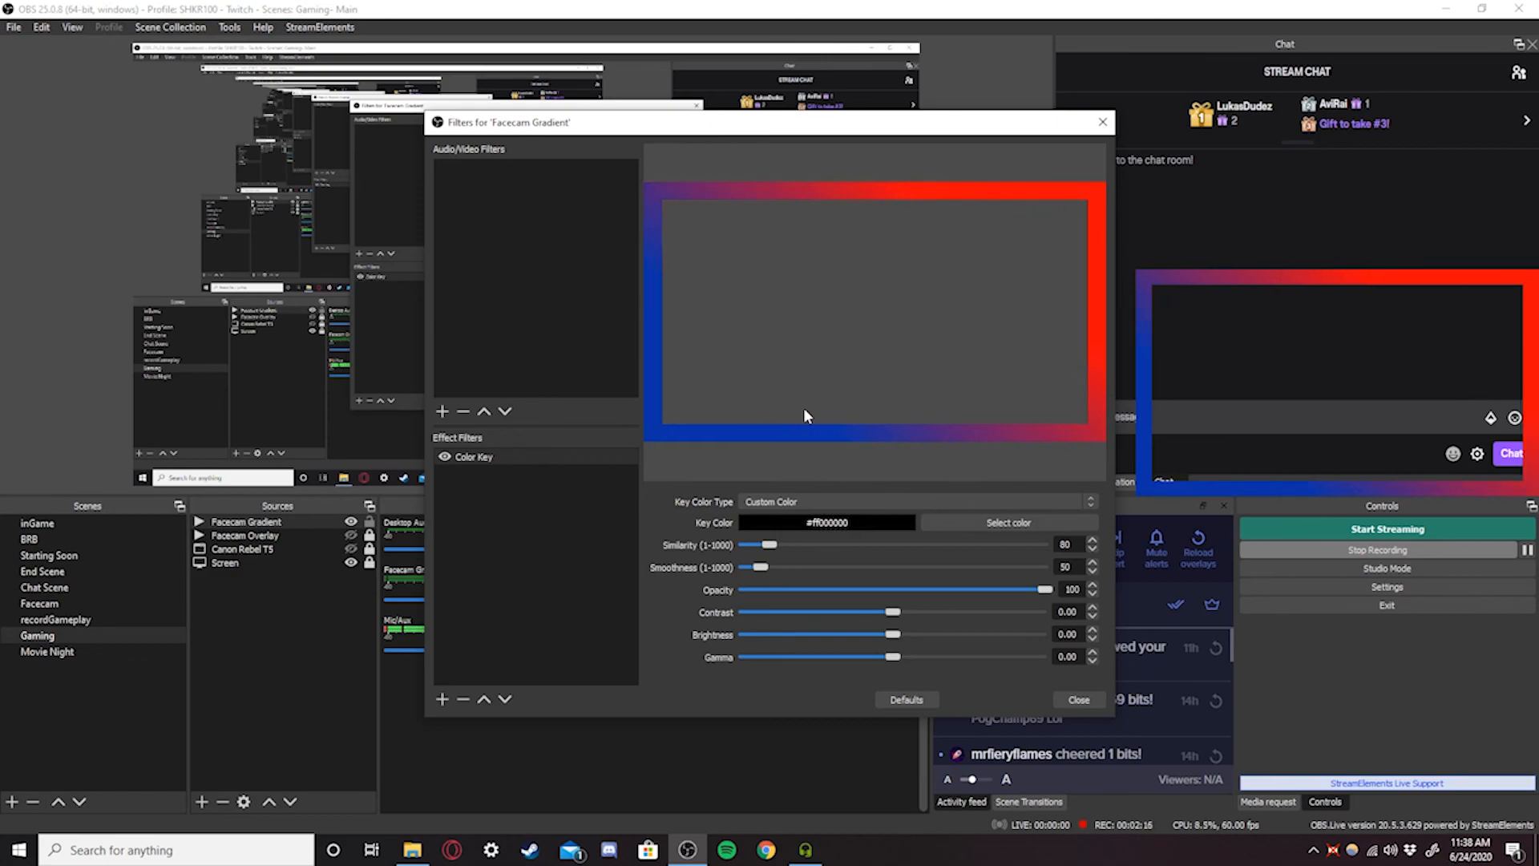
left_click(1079, 699)
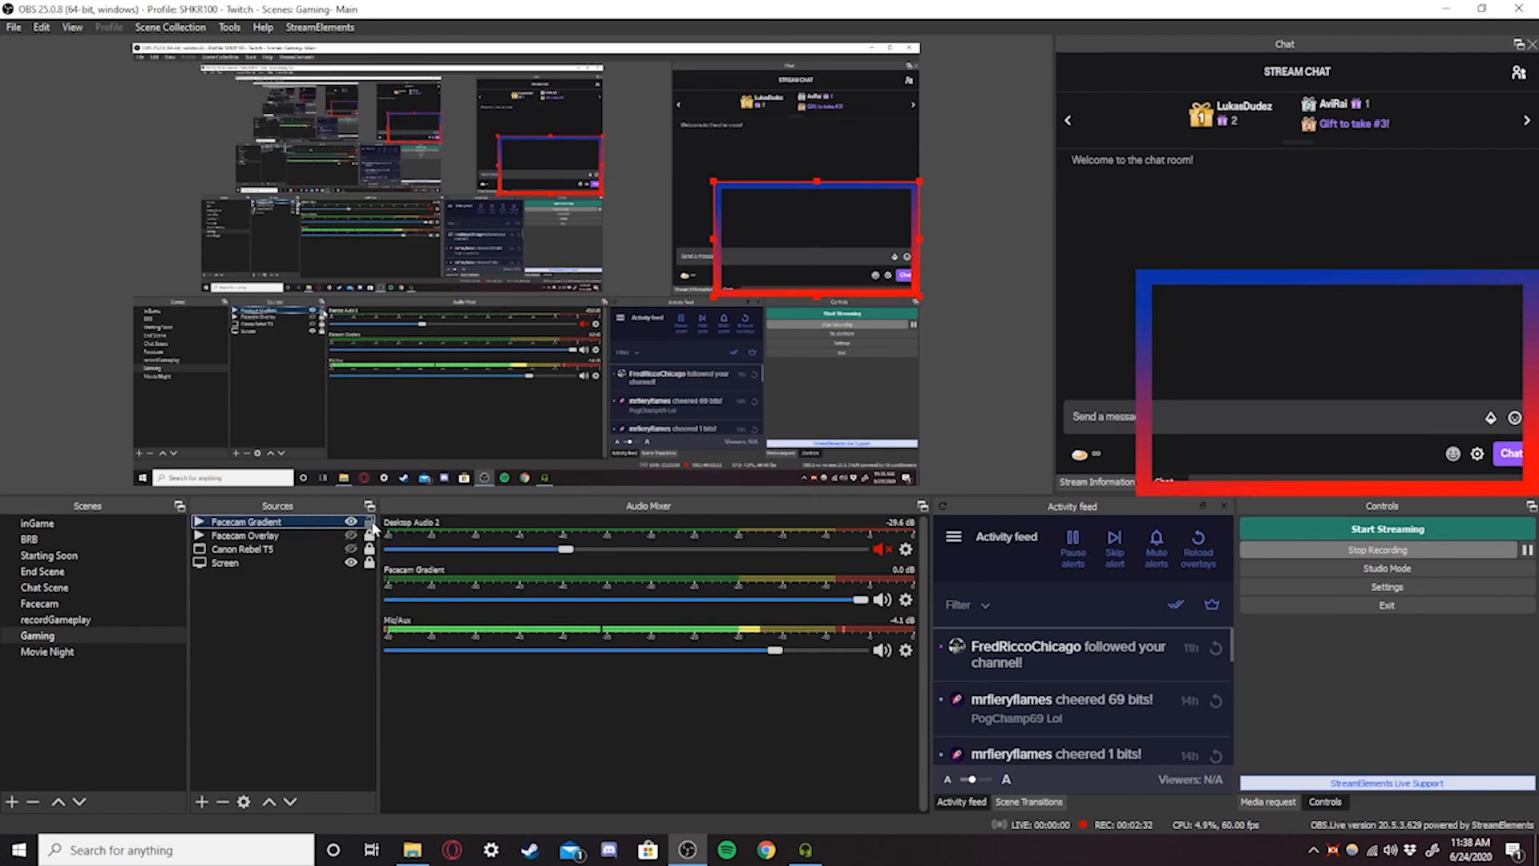
left_click(310, 667)
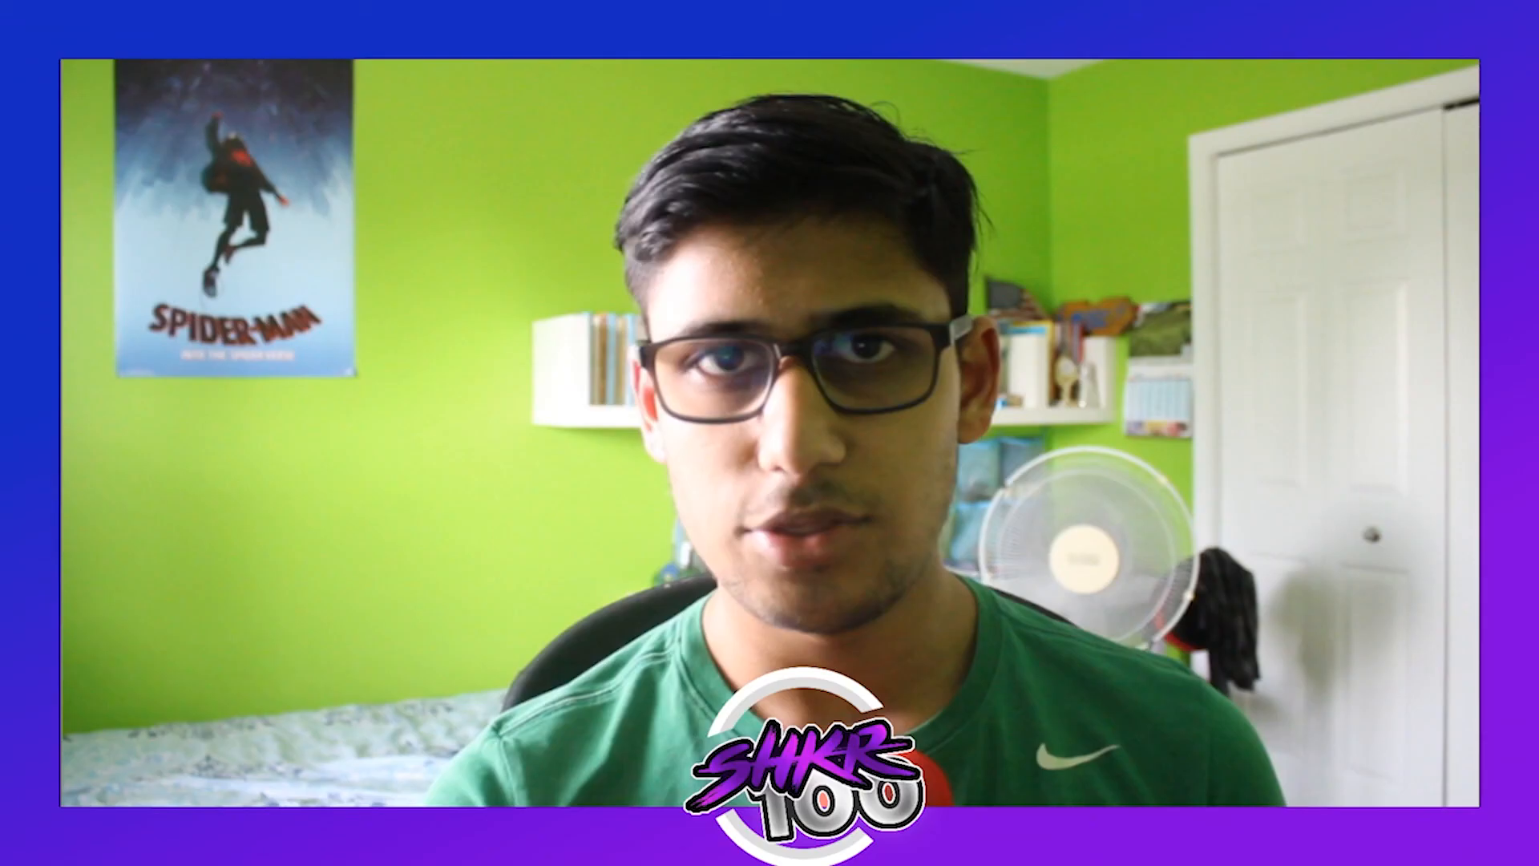